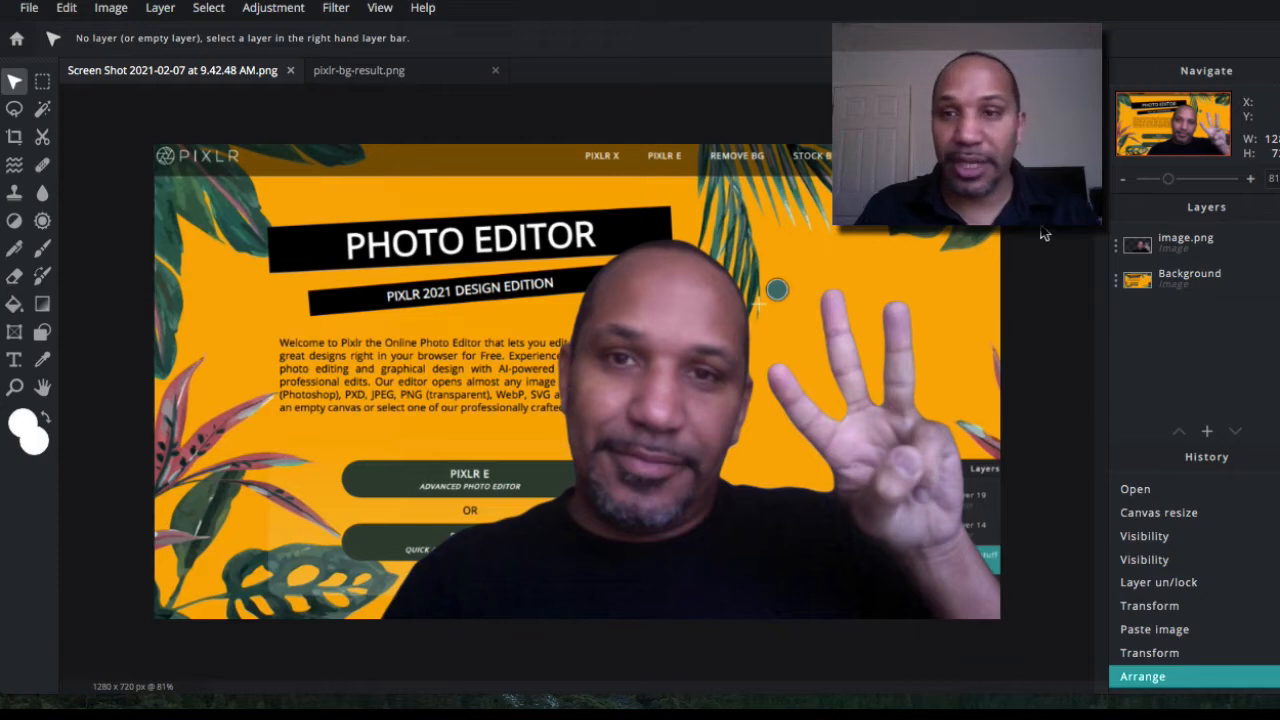
- Move the man's cutout image over the canvas to about X 324, Y 73, and hide its layer
{"action": "left_click", "coordinate": [670, 374]}
{"action": "left_click_drag", "start_coordinate": [698, 372], "coordinate": [704, 373]}
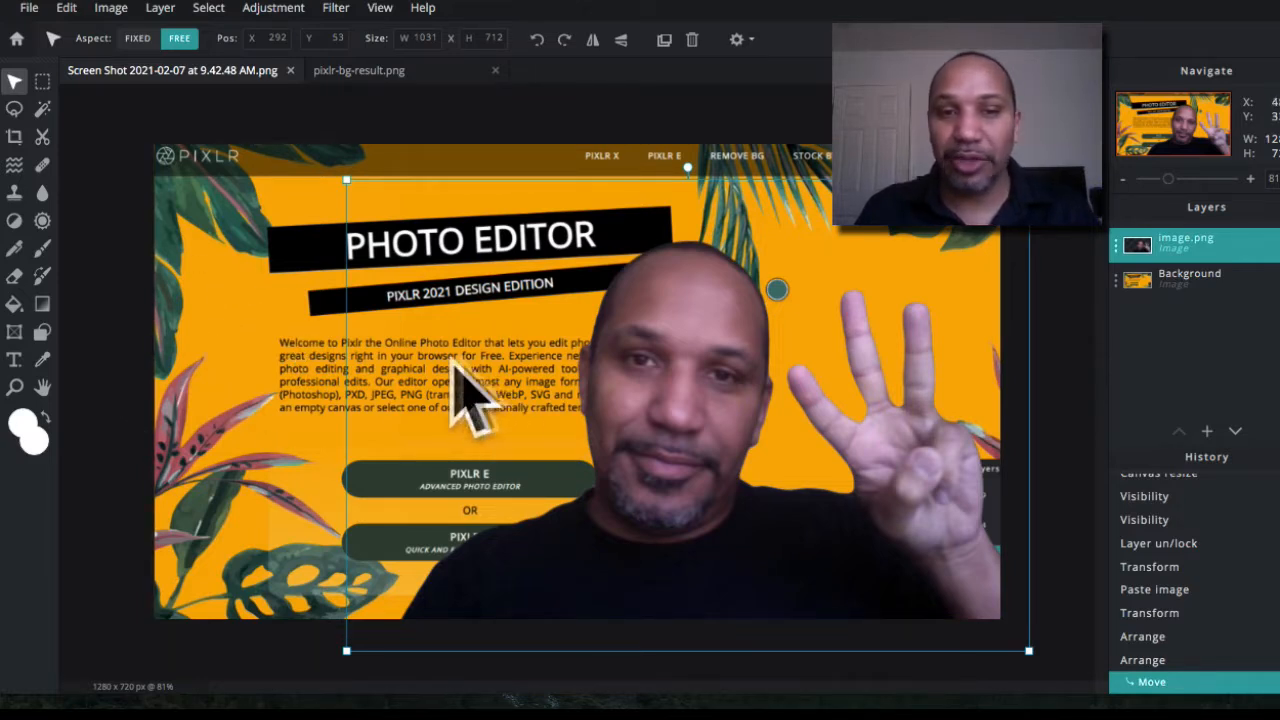
{"action": "key", "text": "ctrl+z"}
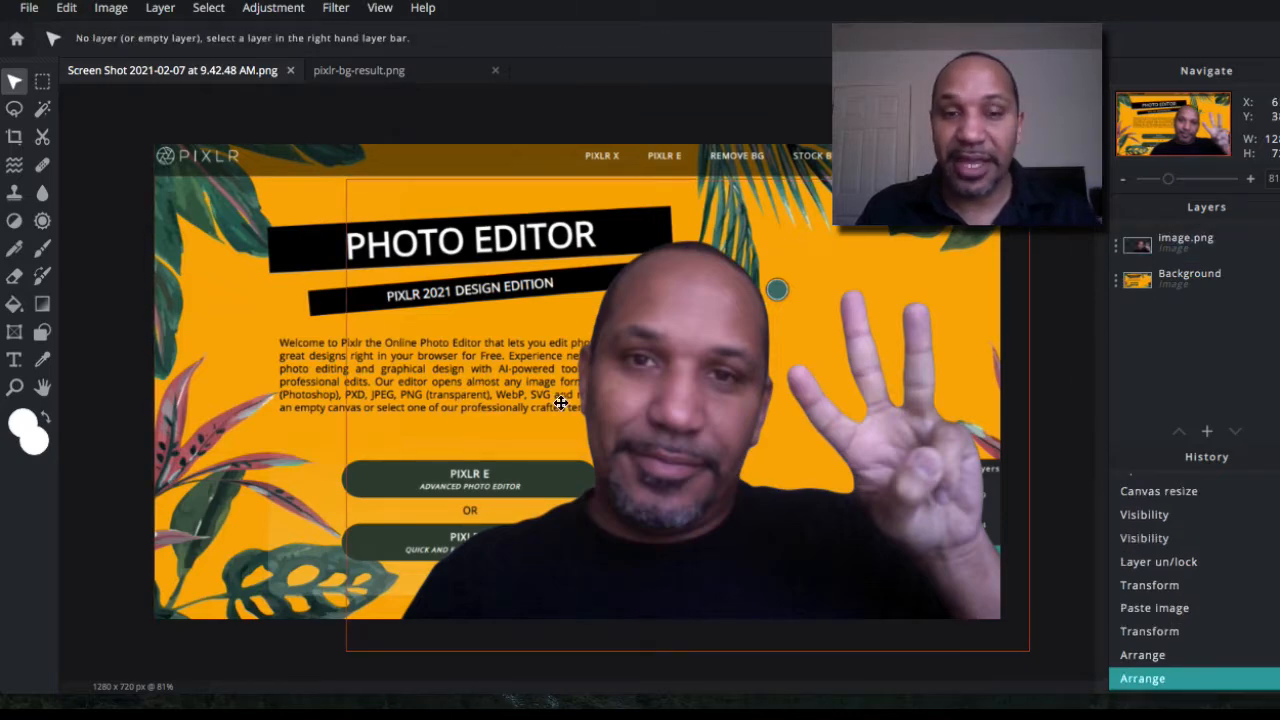
{"action": "mouse_move", "coordinate": [625, 413]}
{"action": "left_mouse_down"}
{"action": "mouse_move", "coordinate": [820, 409]}
{"action": "mouse_move", "coordinate": [803, 437]}
{"action": "mouse_move", "coordinate": [659, 438]}
{"action": "mouse_move", "coordinate": [643, 418]}
{"action": "left_mouse_up"}
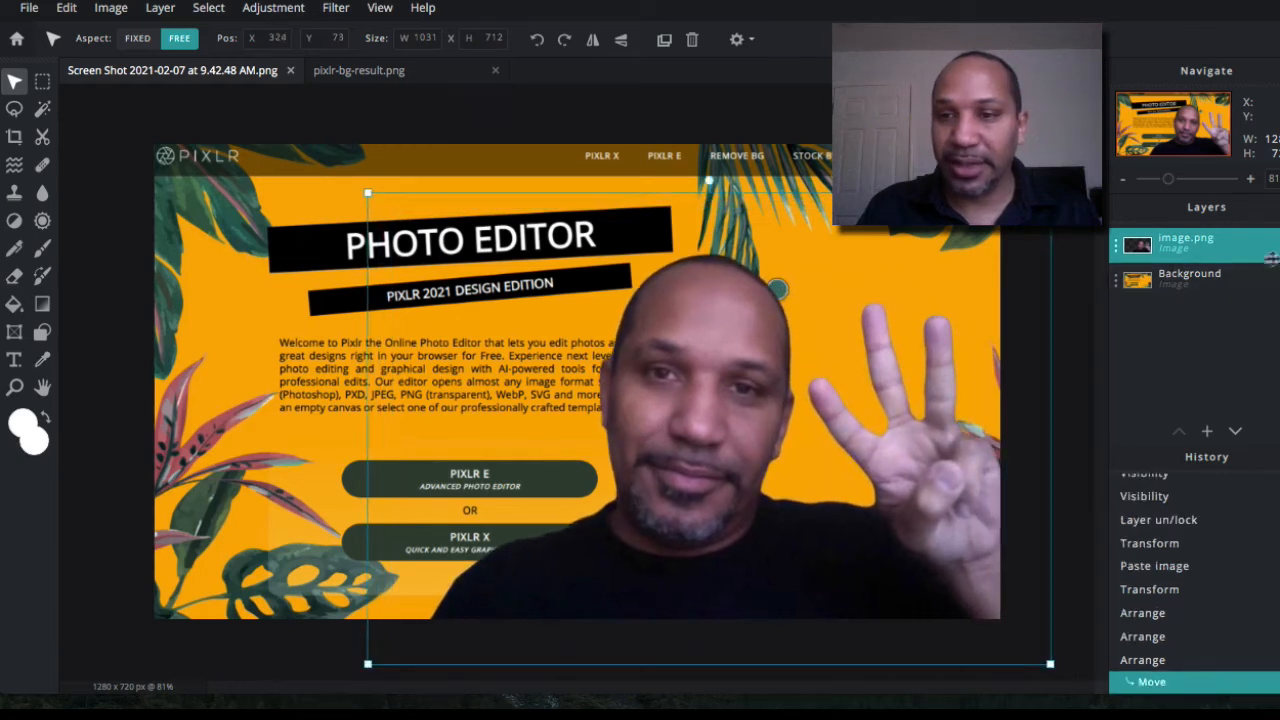
{"action": "left_click", "coordinate": [1275, 244]}
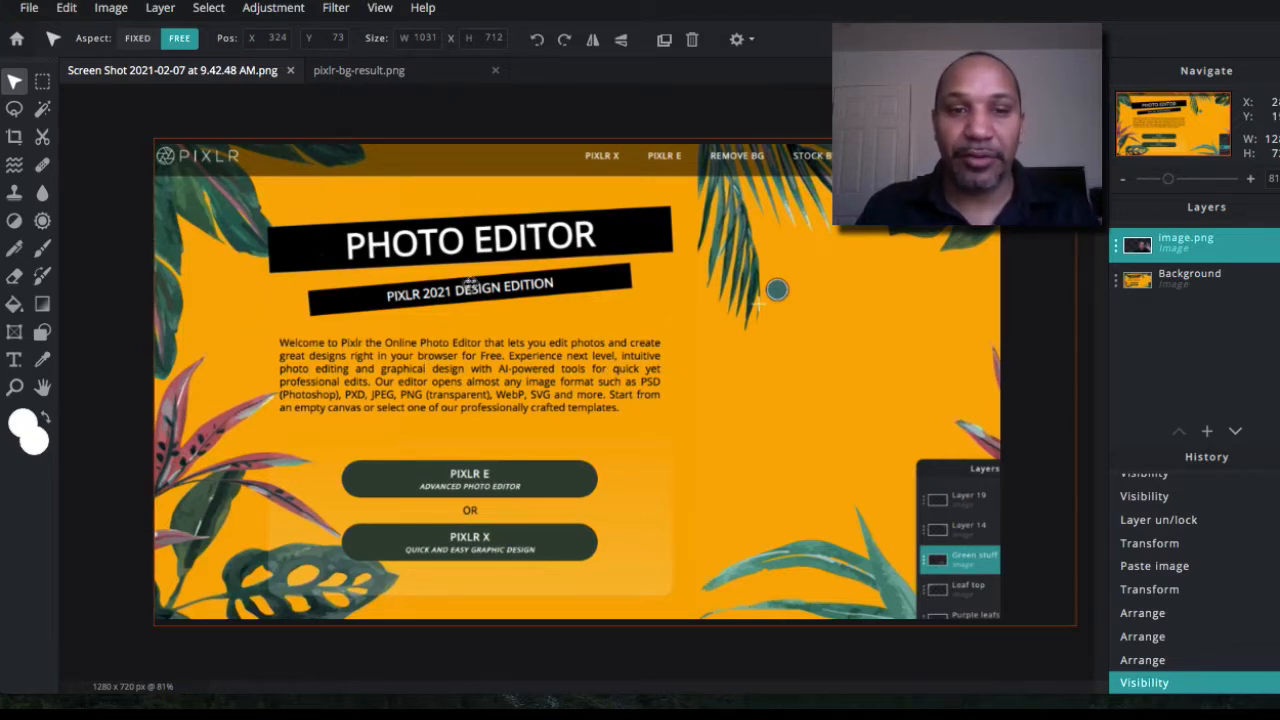
- Add a new layer and set the rectangle shape's fill to the orange sampled from the background, #F9AD01
{"action": "left_click", "coordinate": [161, 9]}
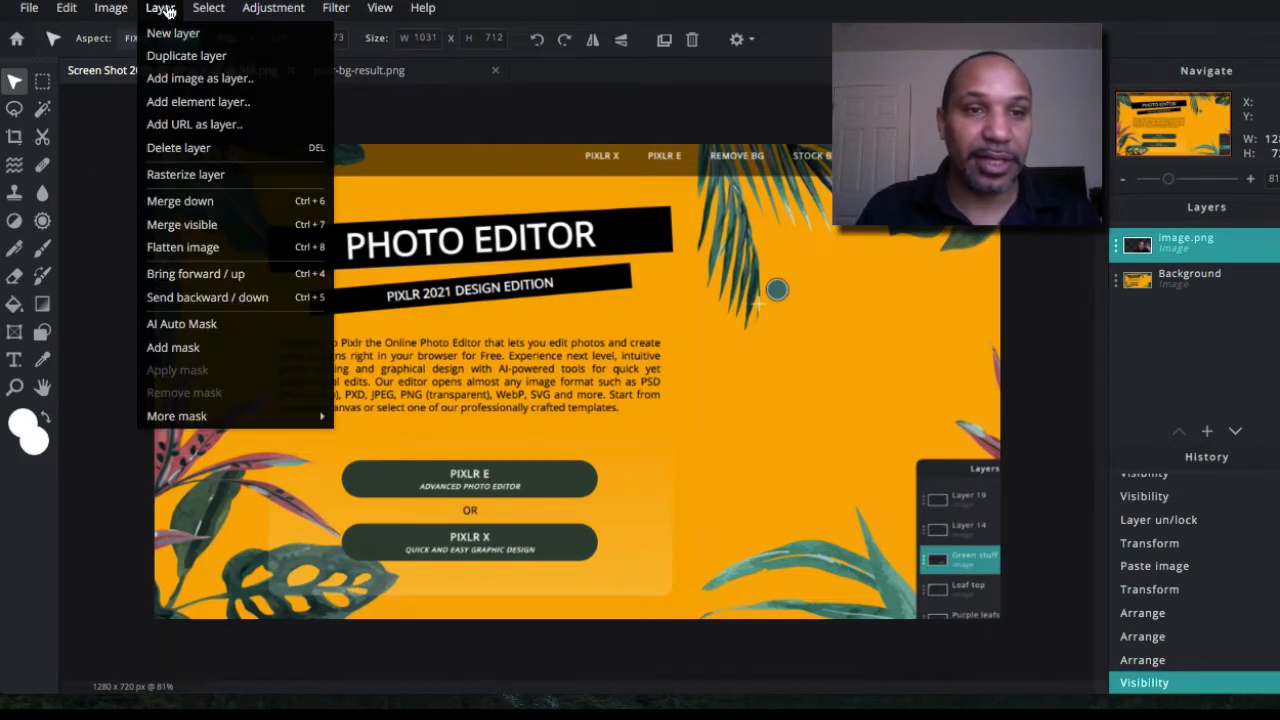
{"action": "left_click", "coordinate": [166, 34]}
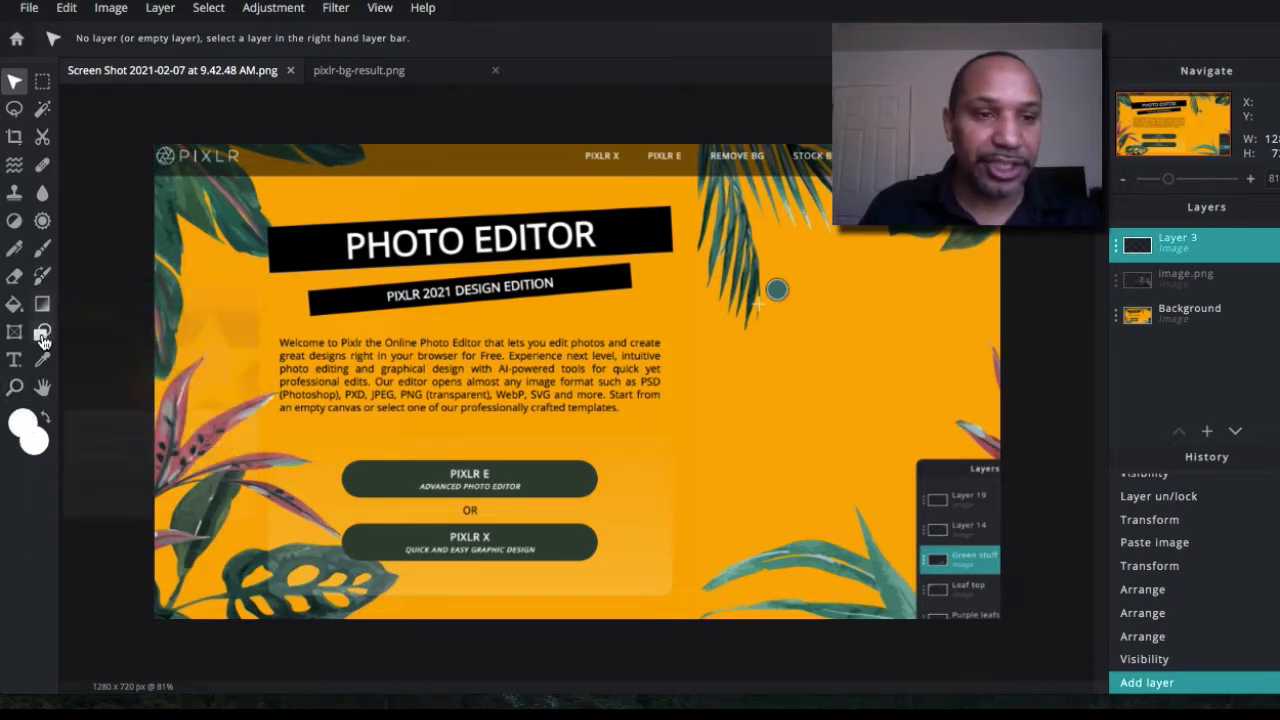
{"action": "left_click", "coordinate": [41, 332]}
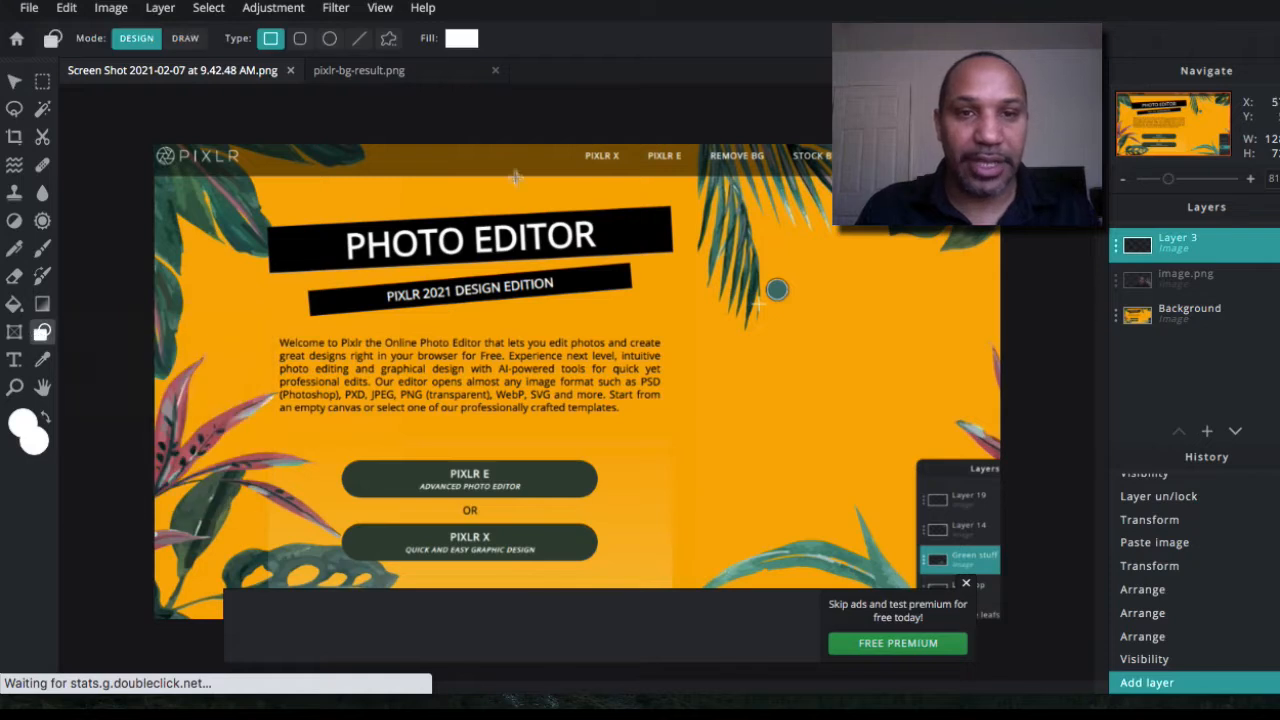
{"action": "left_click", "coordinate": [468, 42]}
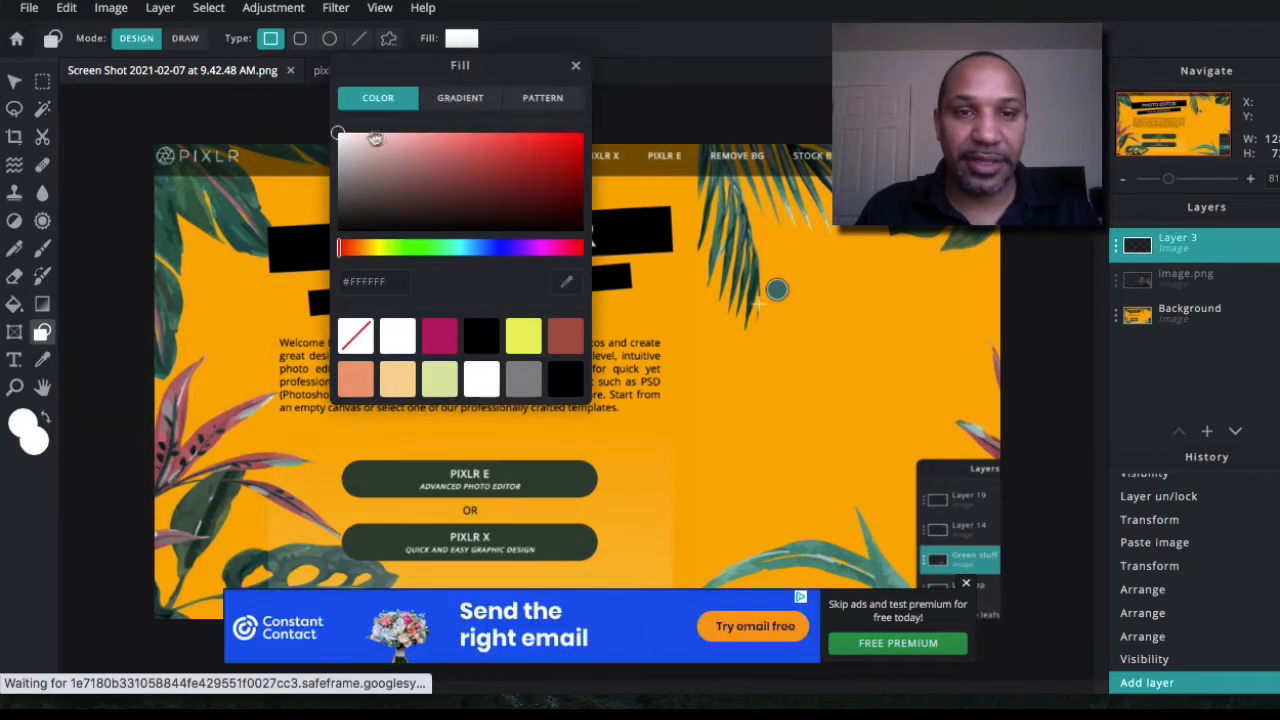
{"action": "left_click", "coordinate": [568, 285]}
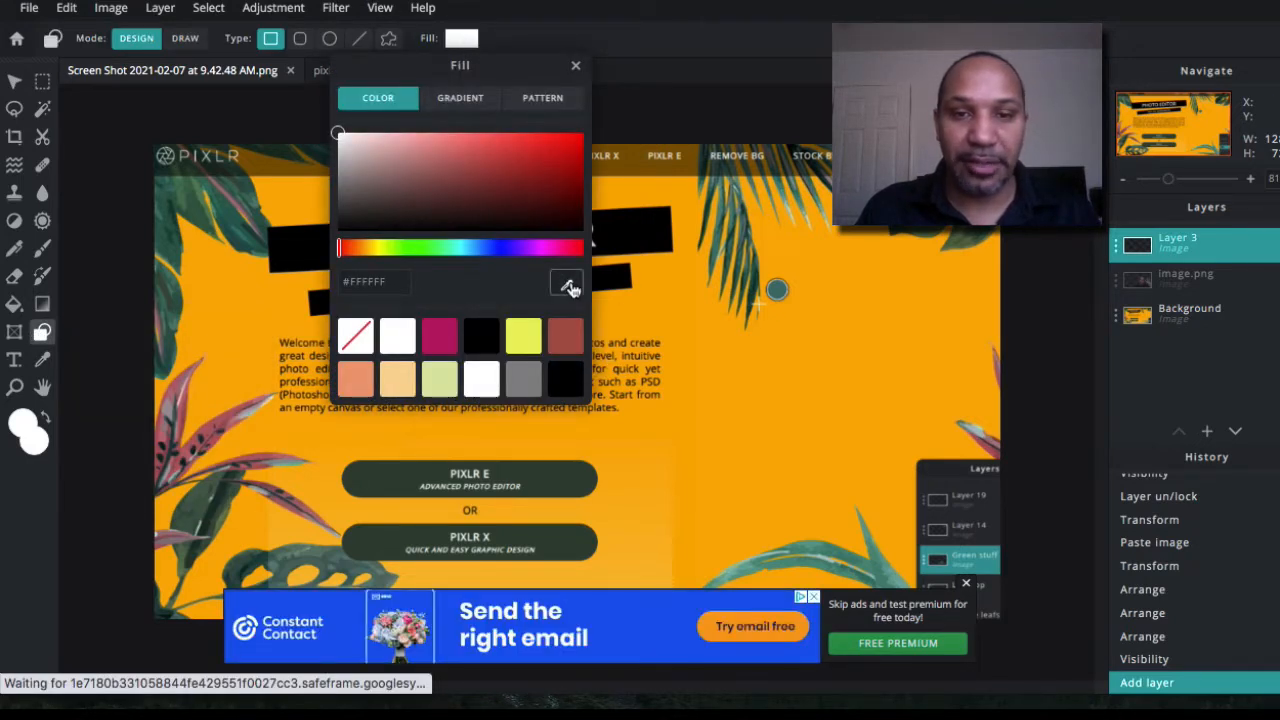
{"action": "left_click", "coordinate": [624, 317]}
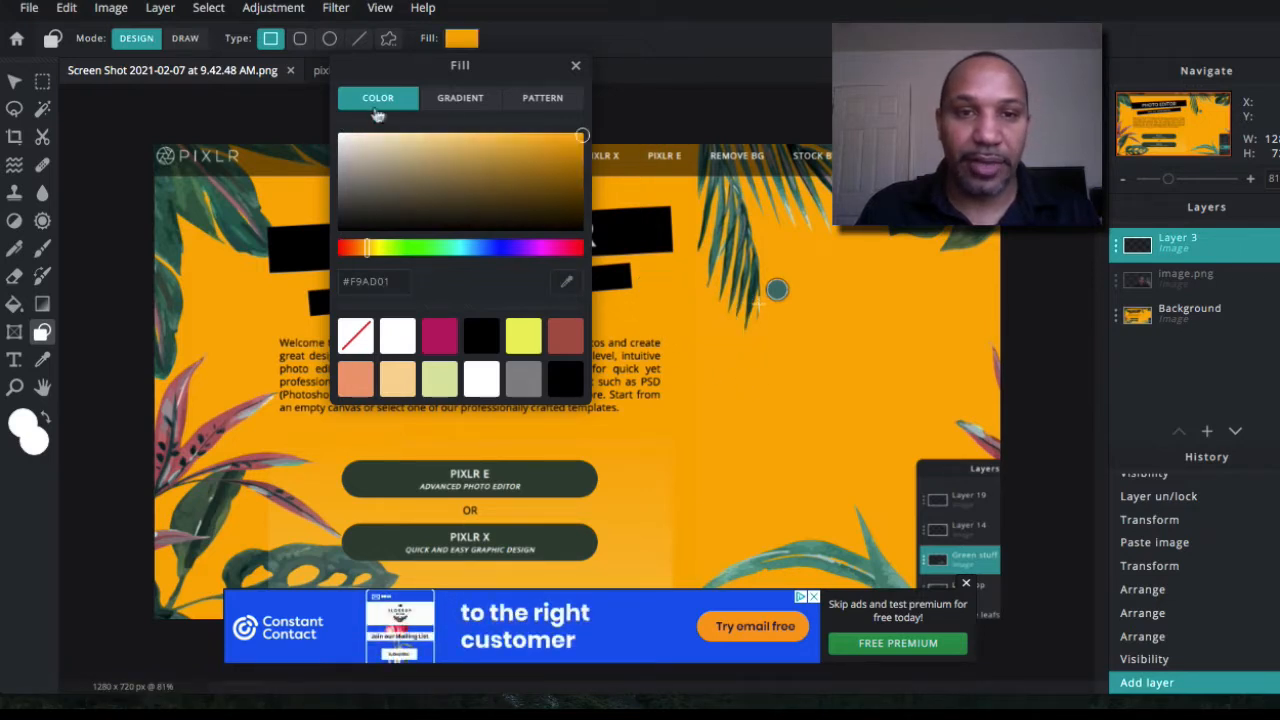
{"action": "left_click", "coordinate": [106, 350]}
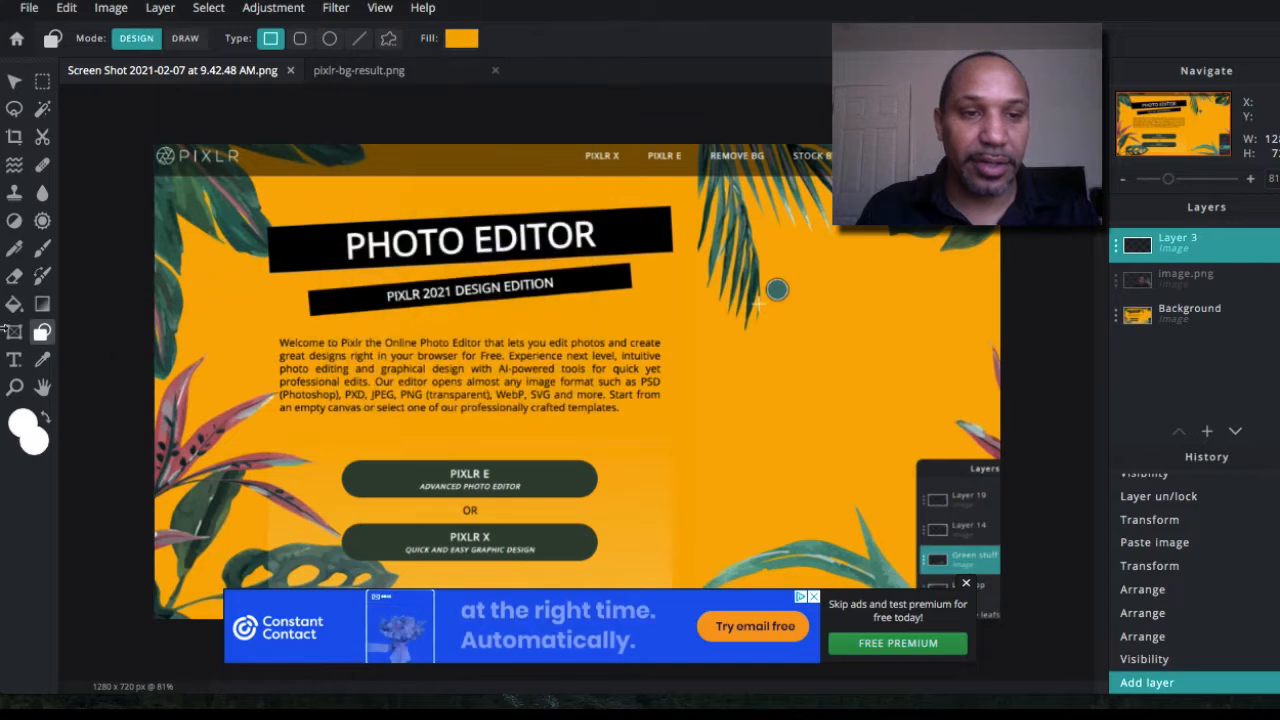
- Set both the foreground and background colours to the orange sampled from the background image
{"action": "left_click", "coordinate": [24, 426]}
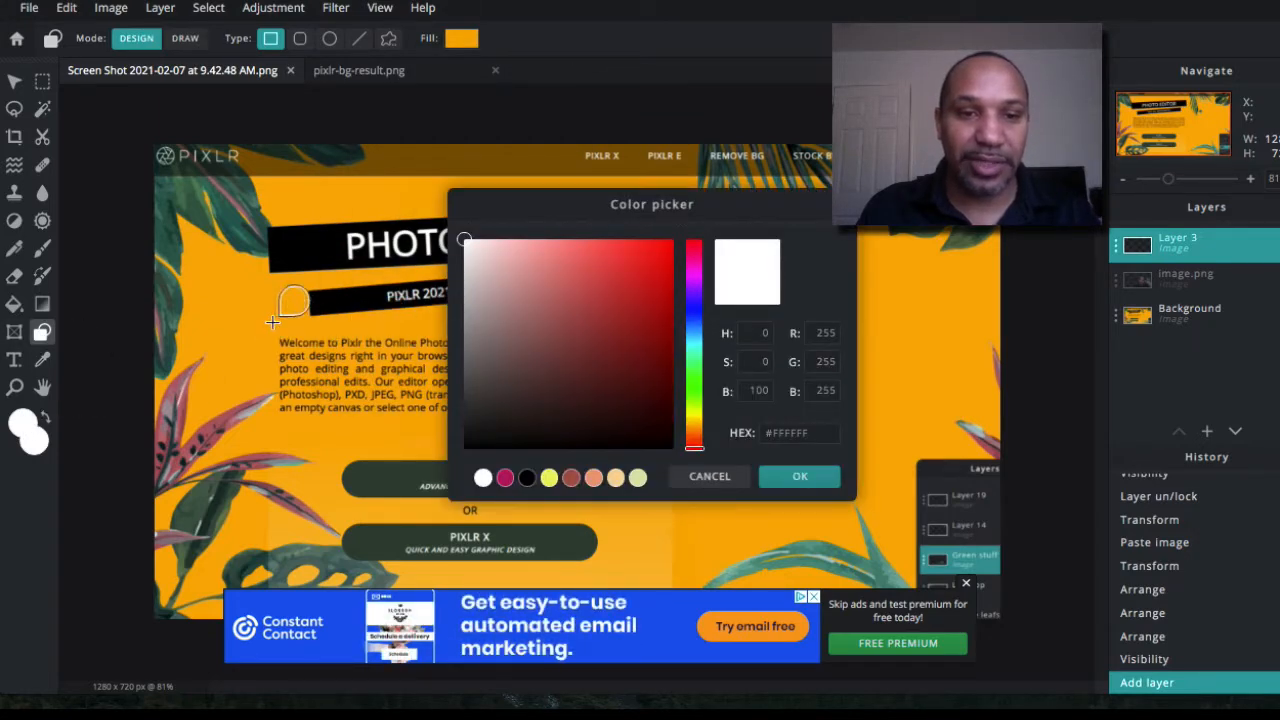
{"action": "left_click", "coordinate": [292, 298]}
{"action": "left_click", "coordinate": [783, 481]}
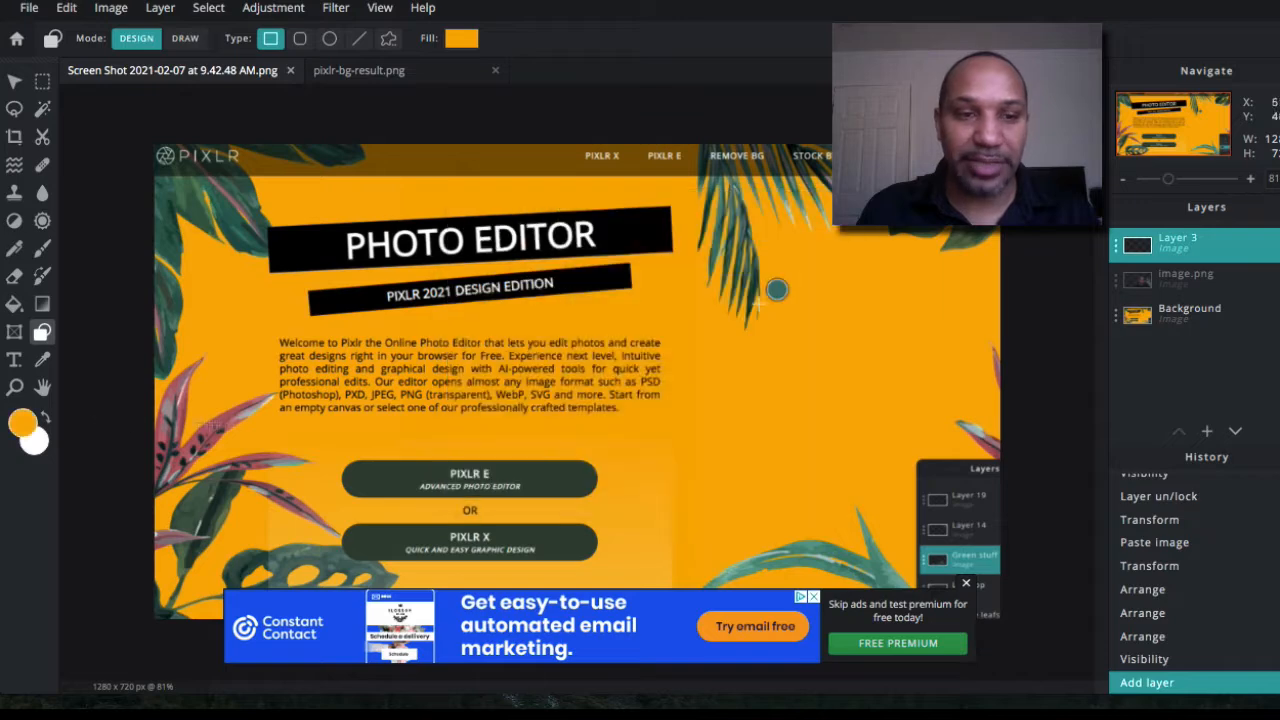
{"action": "left_click", "coordinate": [36, 442]}
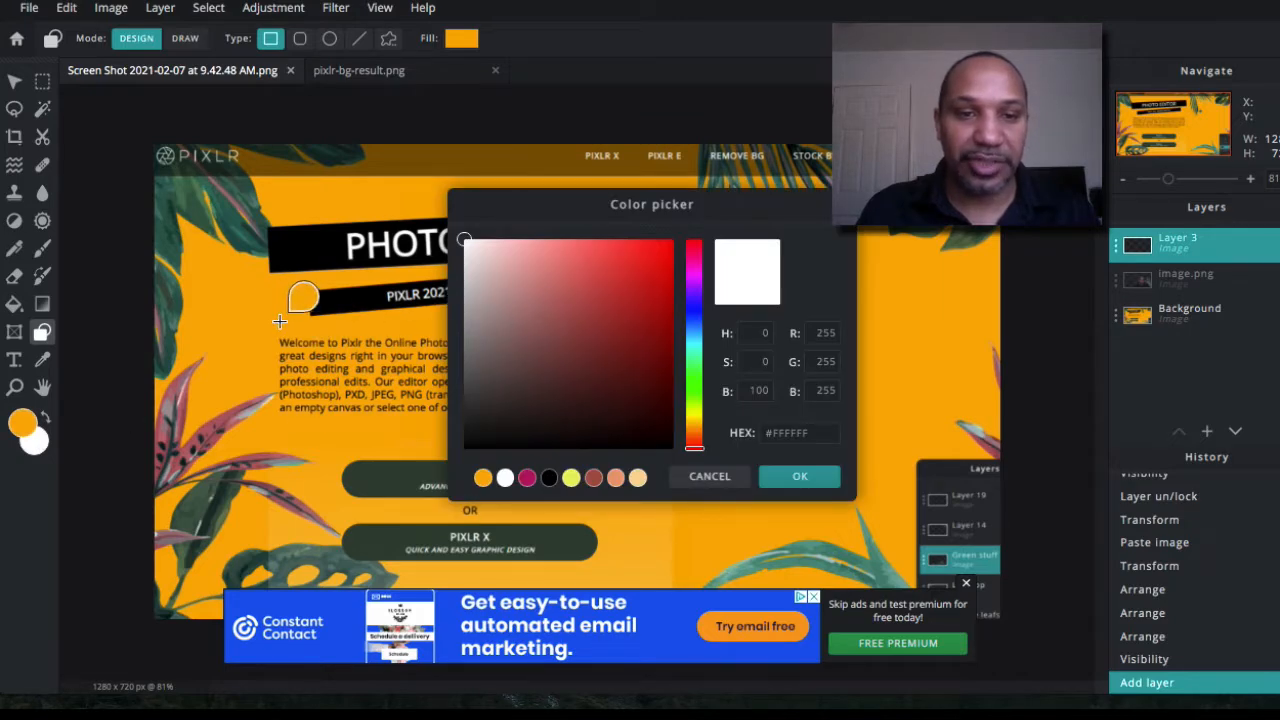
{"action": "left_click", "coordinate": [300, 294]}
{"action": "left_click", "coordinate": [800, 477]}
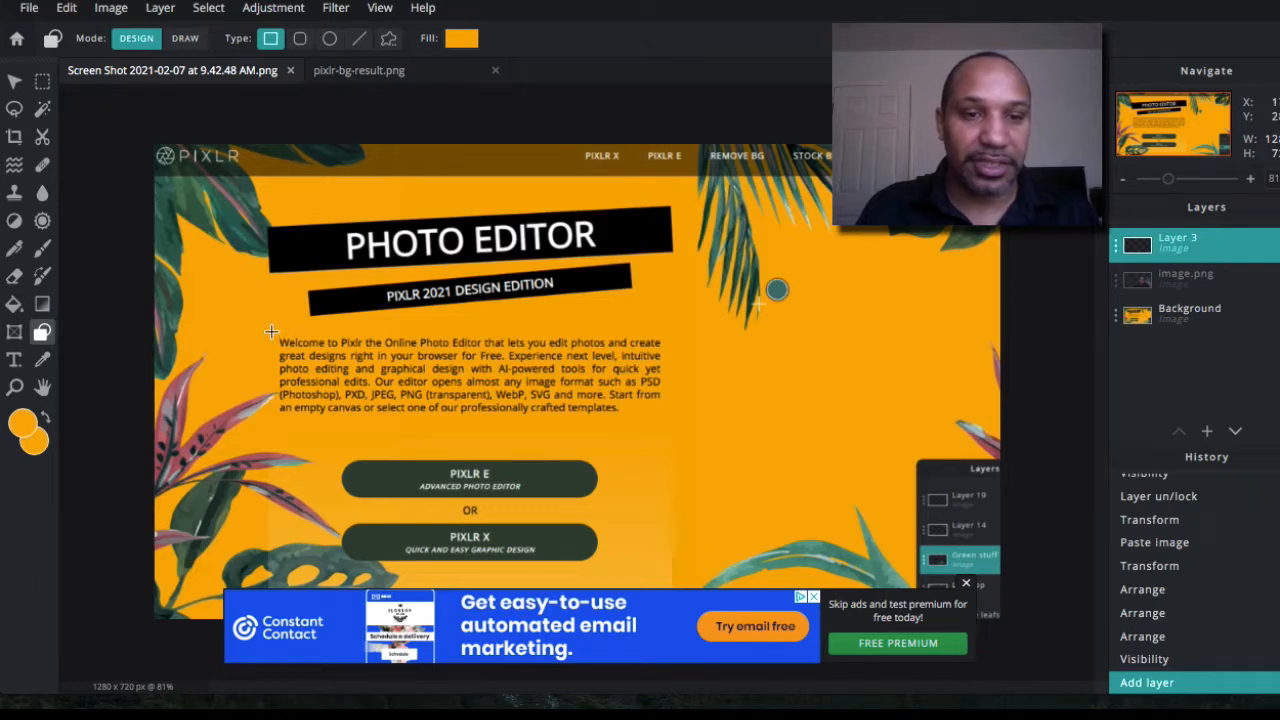
- Draw an orange rectangle over the welcome paragraph to cover its text, and deselect it
{"action": "left_click_drag", "start_coordinate": [270, 331], "coordinate": [670, 430]}
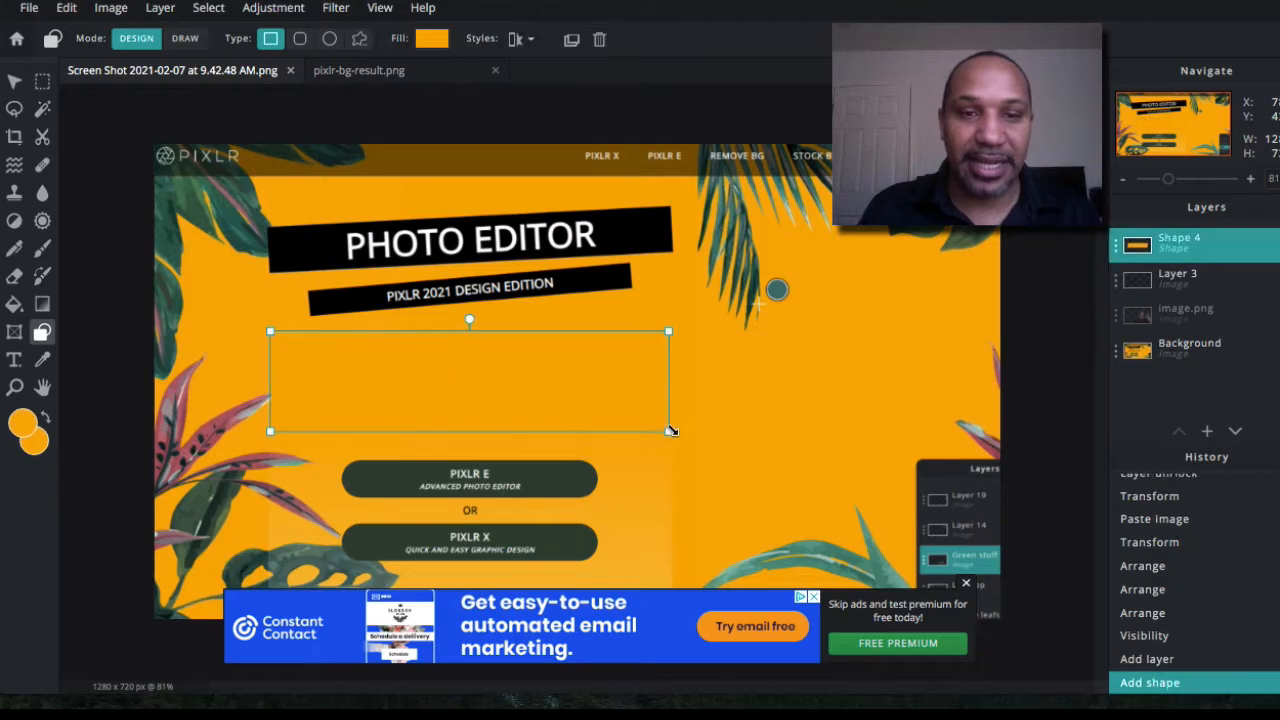
{"action": "left_click", "coordinate": [737, 410]}
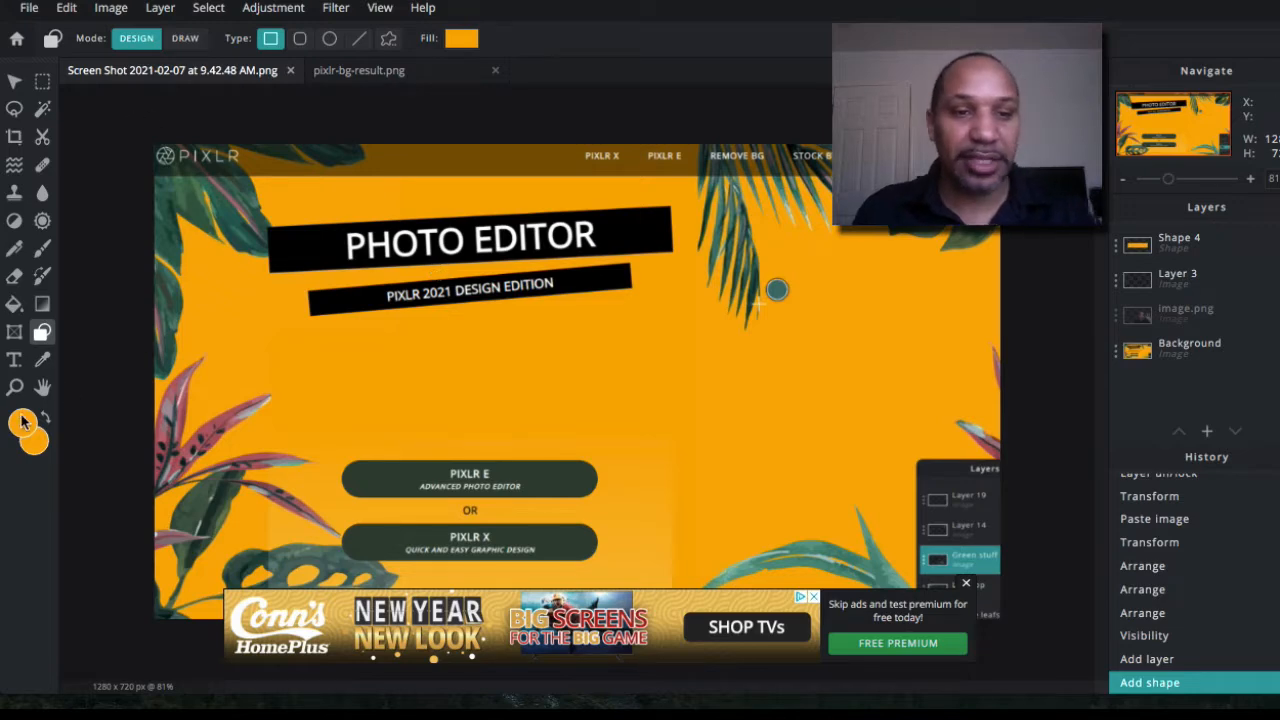
{"action": "left_click", "coordinate": [111, 7]}
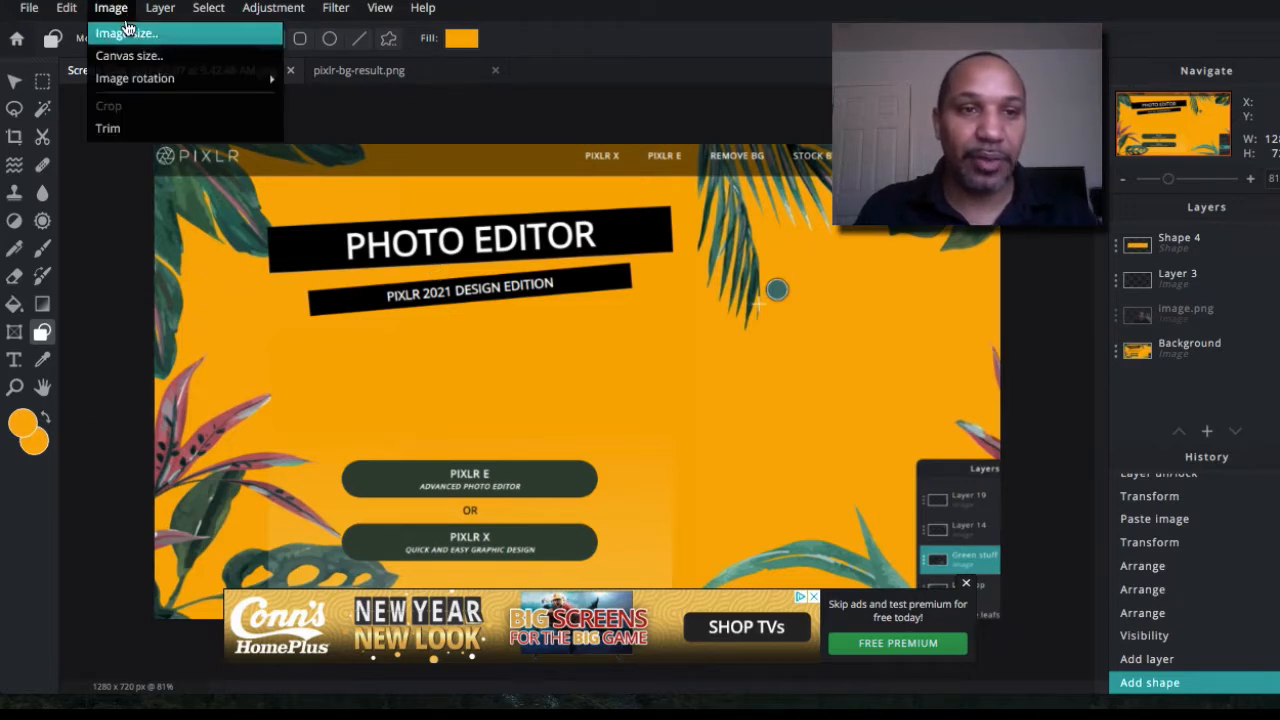
{"action": "left_click", "coordinate": [118, 28]}
{"action": "left_click", "coordinate": [685, 441]}
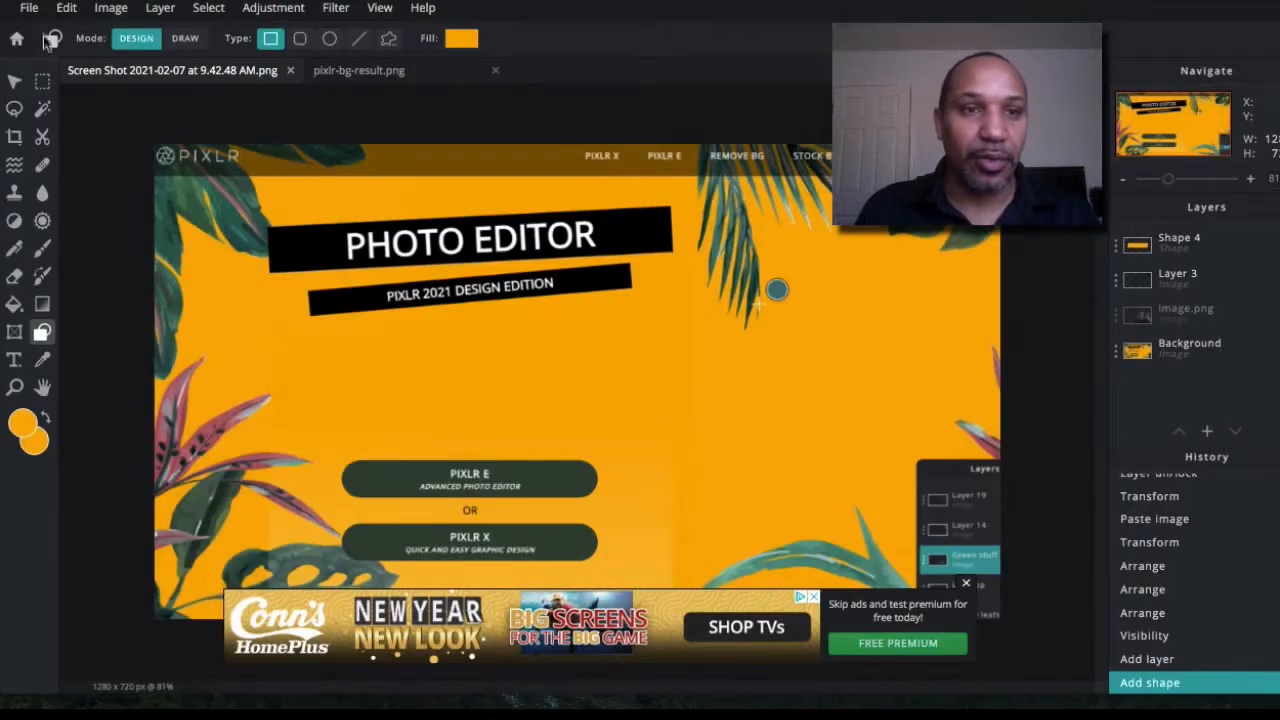
- Add another new layer and set both the foreground and background colours to black, #000000
{"action": "left_click", "coordinate": [158, 10]}
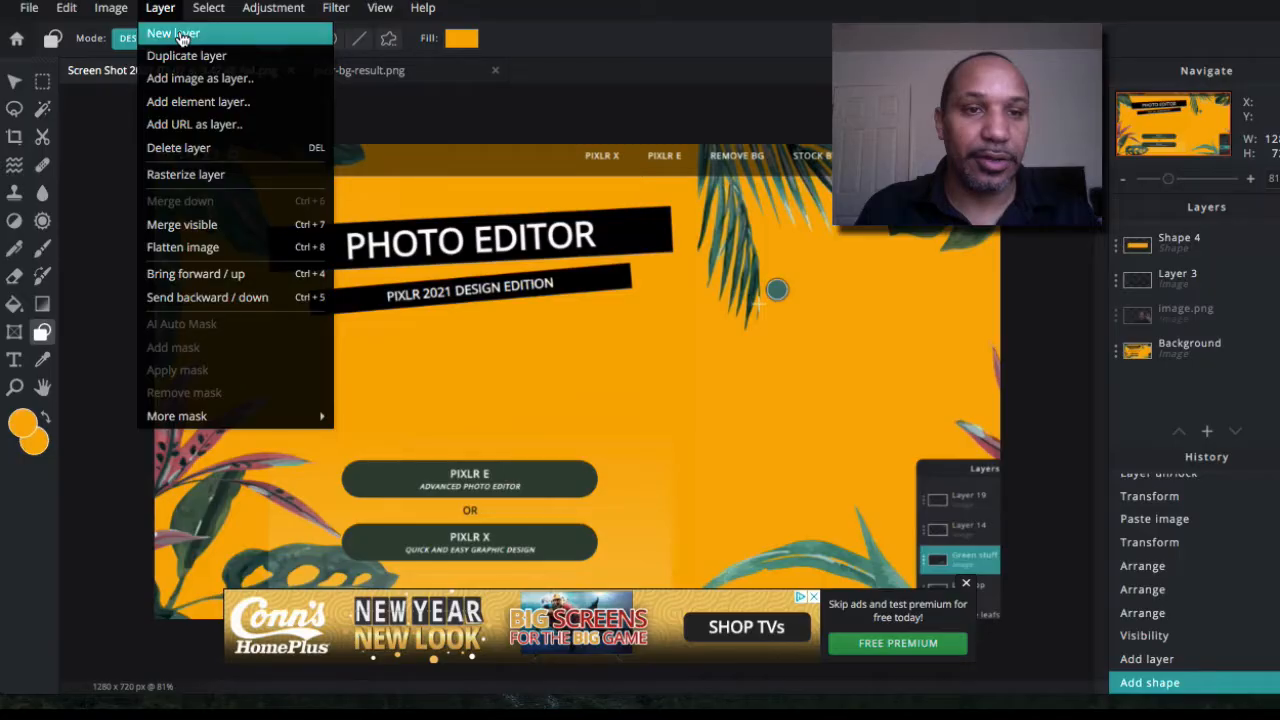
{"action": "left_click", "coordinate": [174, 34]}
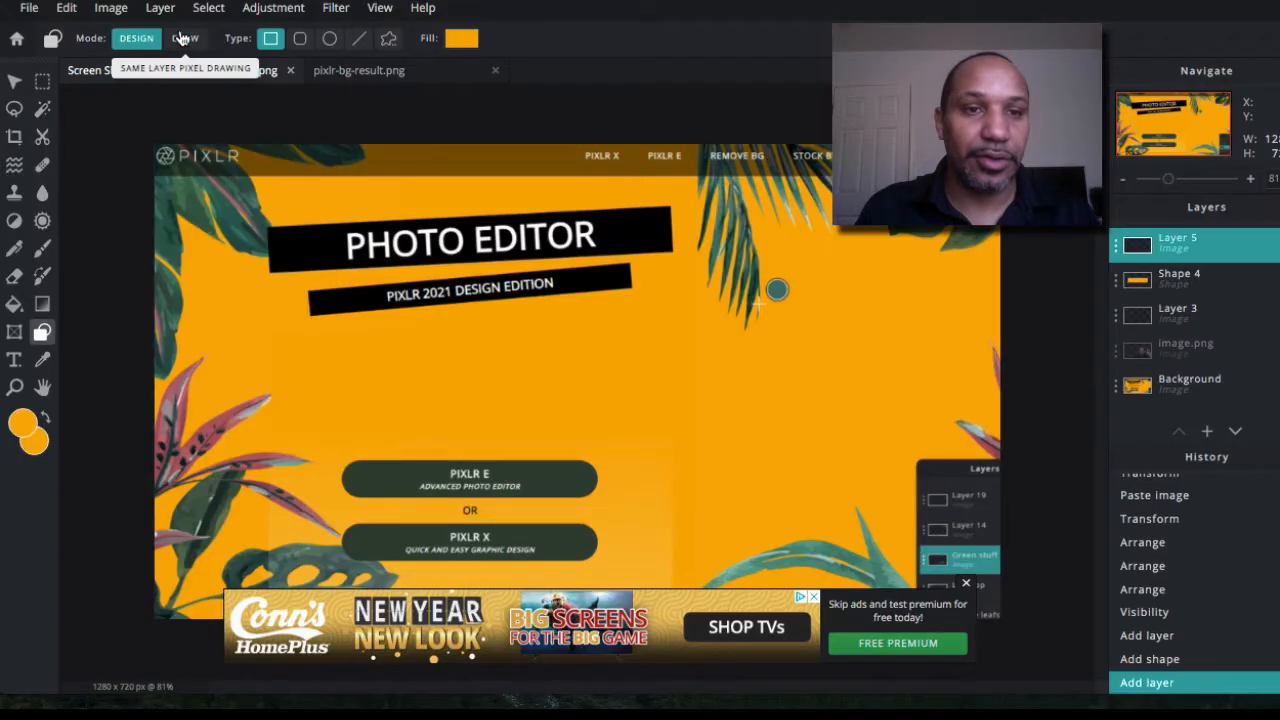
{"action": "left_click", "coordinate": [24, 424]}
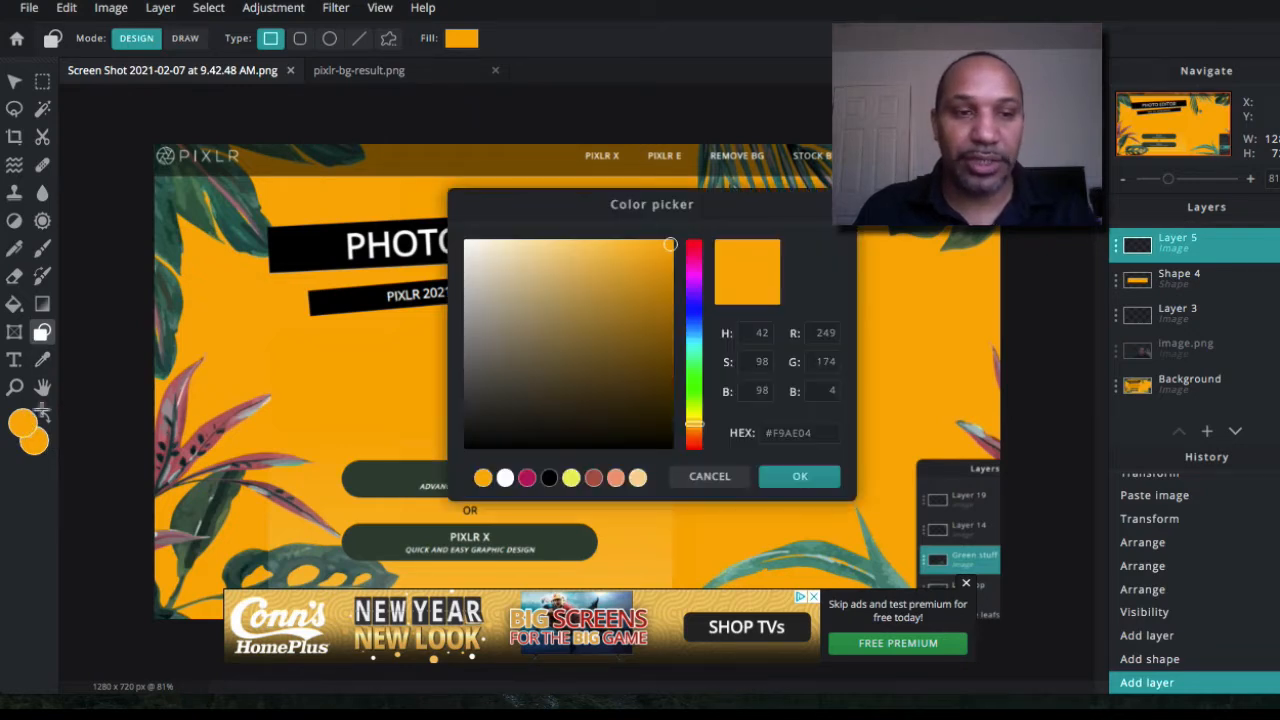
{"action": "left_click_drag", "start_coordinate": [517, 431], "coordinate": [455, 452]}
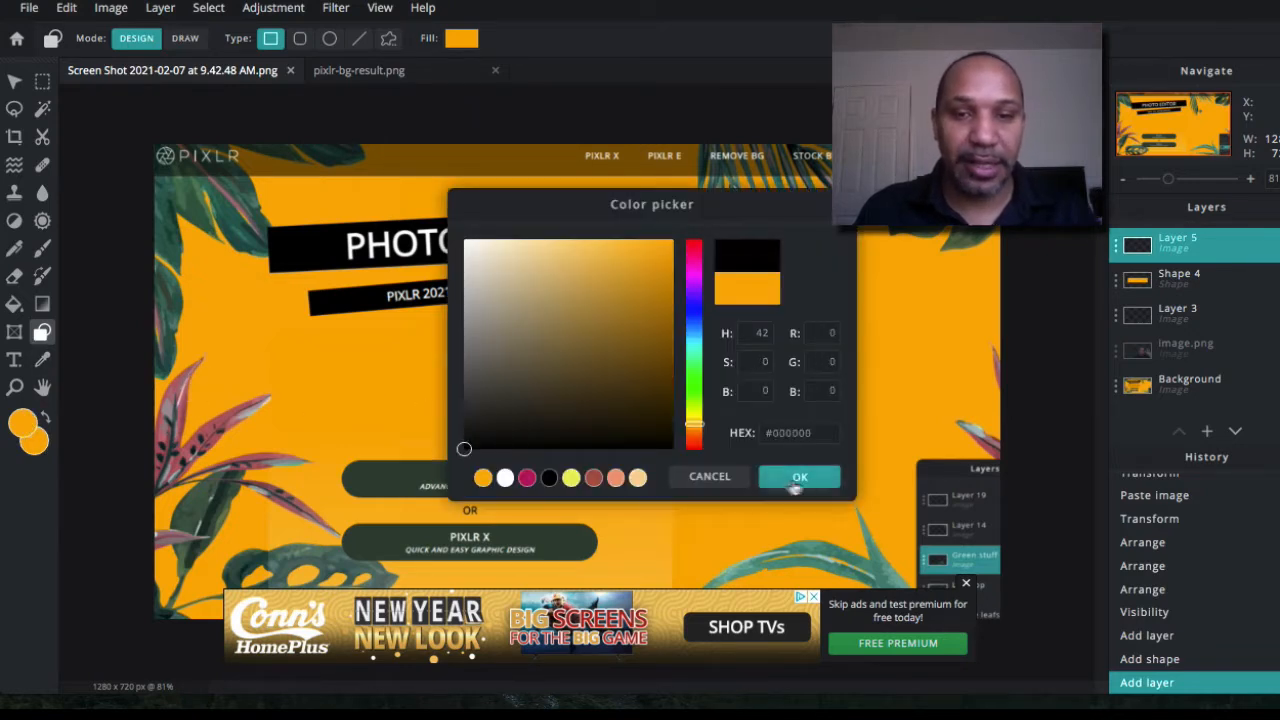
{"action": "left_click", "coordinate": [795, 477]}
{"action": "left_click", "coordinate": [36, 442]}
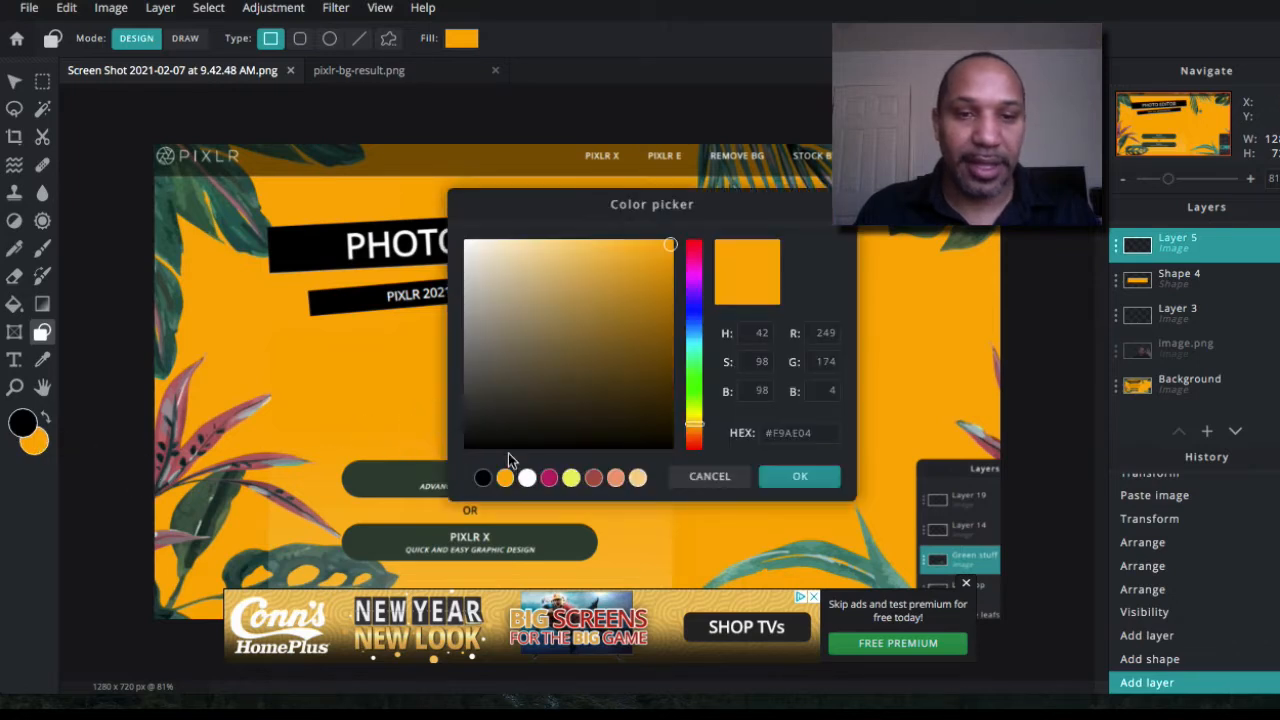
{"action": "left_click_drag", "start_coordinate": [486, 446], "coordinate": [466, 449]}
{"action": "left_click", "coordinate": [800, 476]}
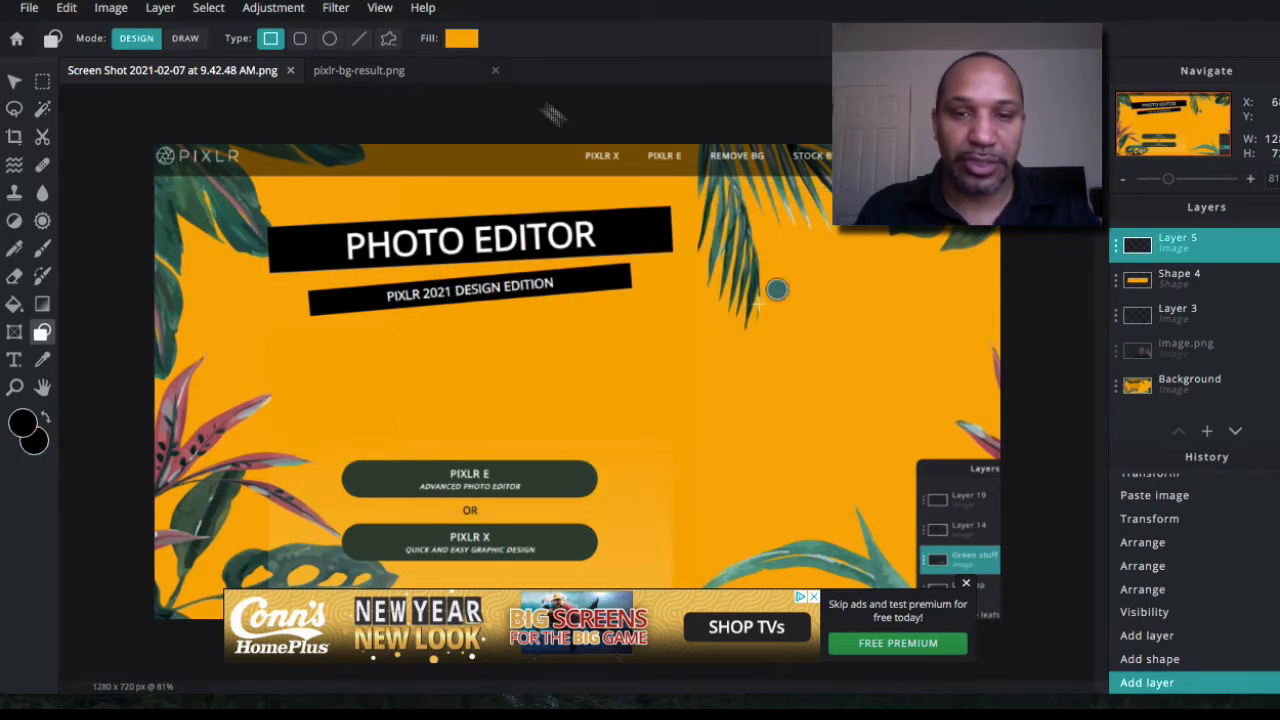
- Set the rectangle shape's fill to black
{"action": "left_click", "coordinate": [452, 38]}
{"action": "left_click_drag", "start_coordinate": [362, 214], "coordinate": [337, 231]}
{"action": "left_click", "coordinate": [575, 65]}
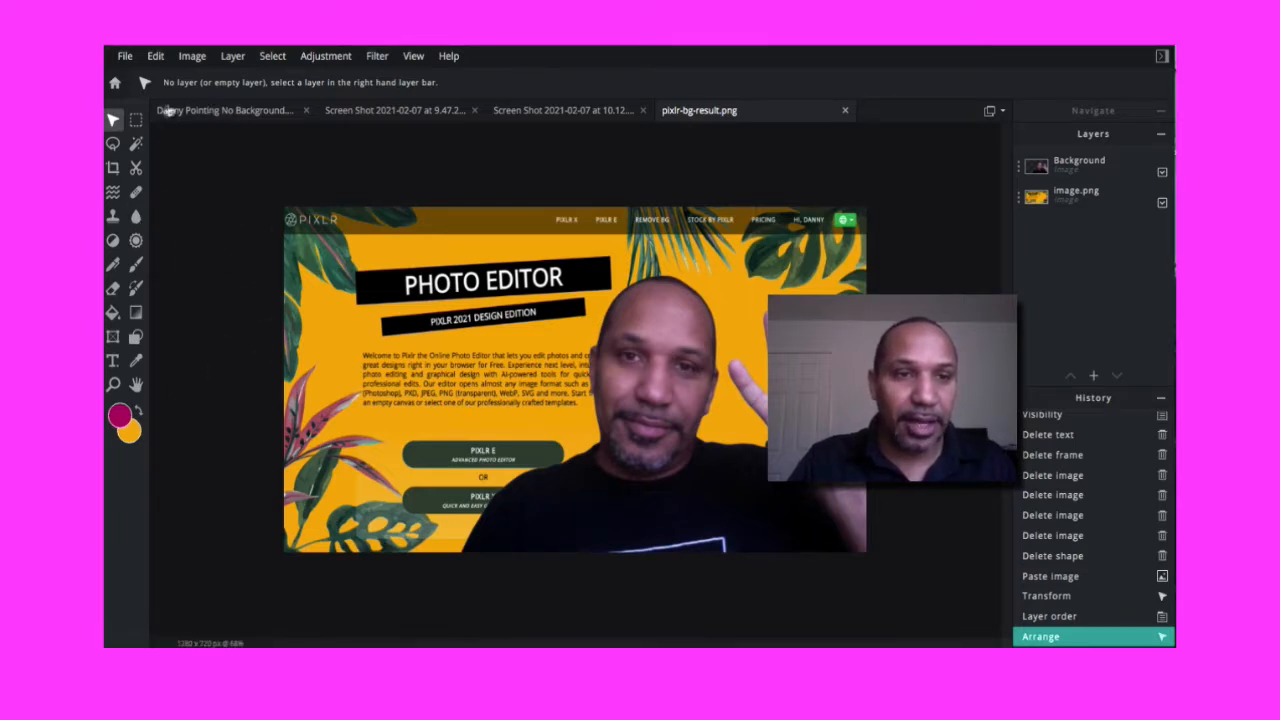
- In the pixlr-bg-result.png document, choose the shape tool and set its fill to grey, #888888
{"action": "left_click", "coordinate": [136, 336]}
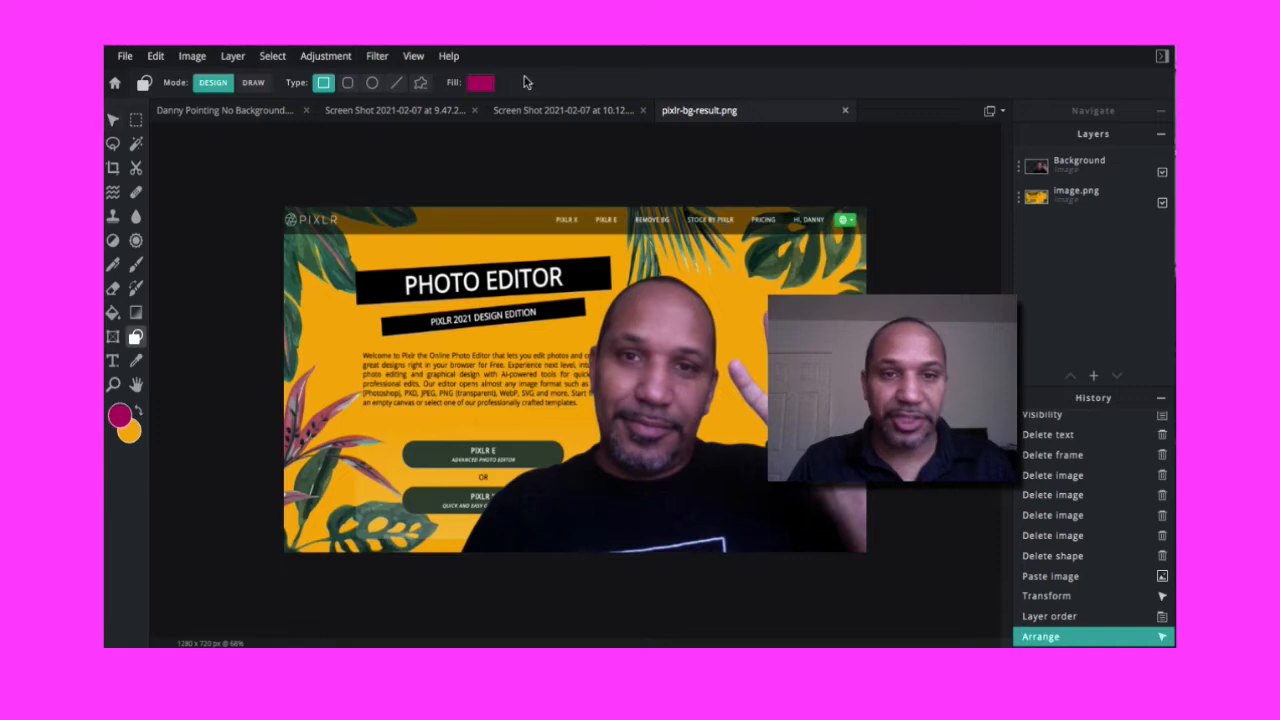
{"action": "left_click", "coordinate": [478, 82]}
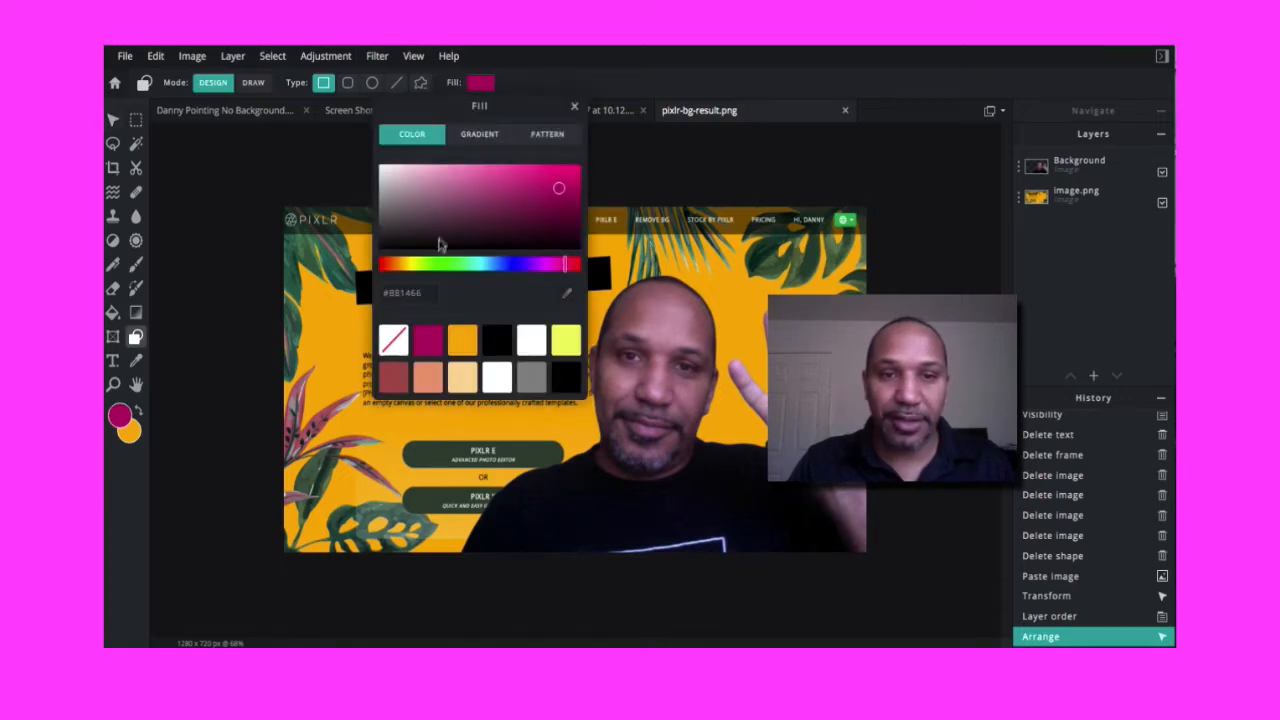
{"action": "left_click", "coordinate": [532, 378]}
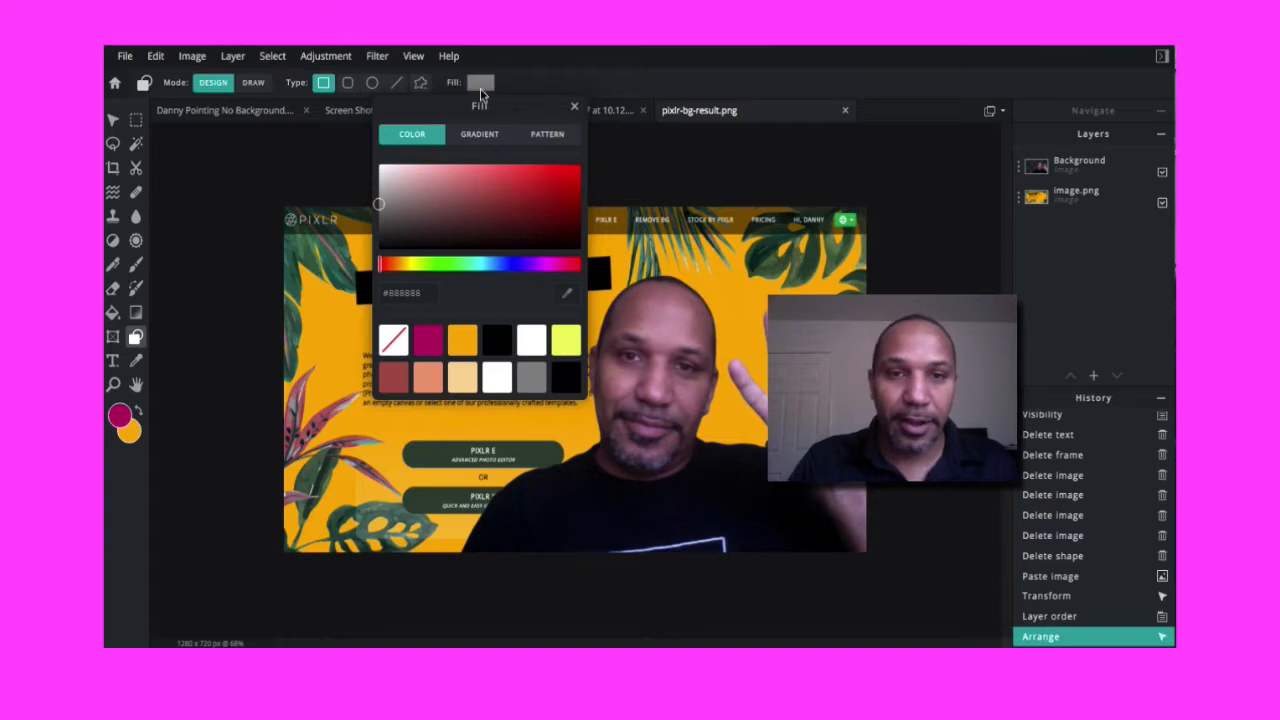
{"action": "left_click", "coordinate": [574, 107]}
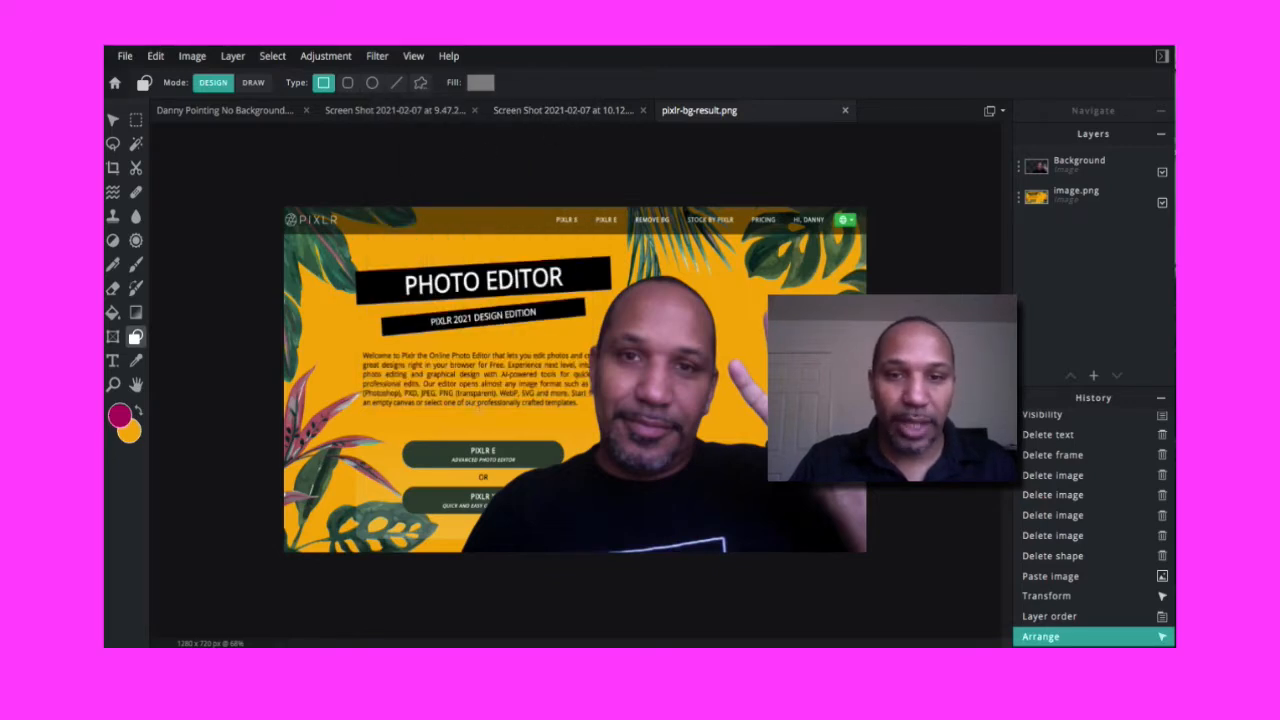
- Add a new layer and draw a grey rectangle across the title and paragraph area of the page image
{"action": "left_click", "coordinate": [232, 56]}
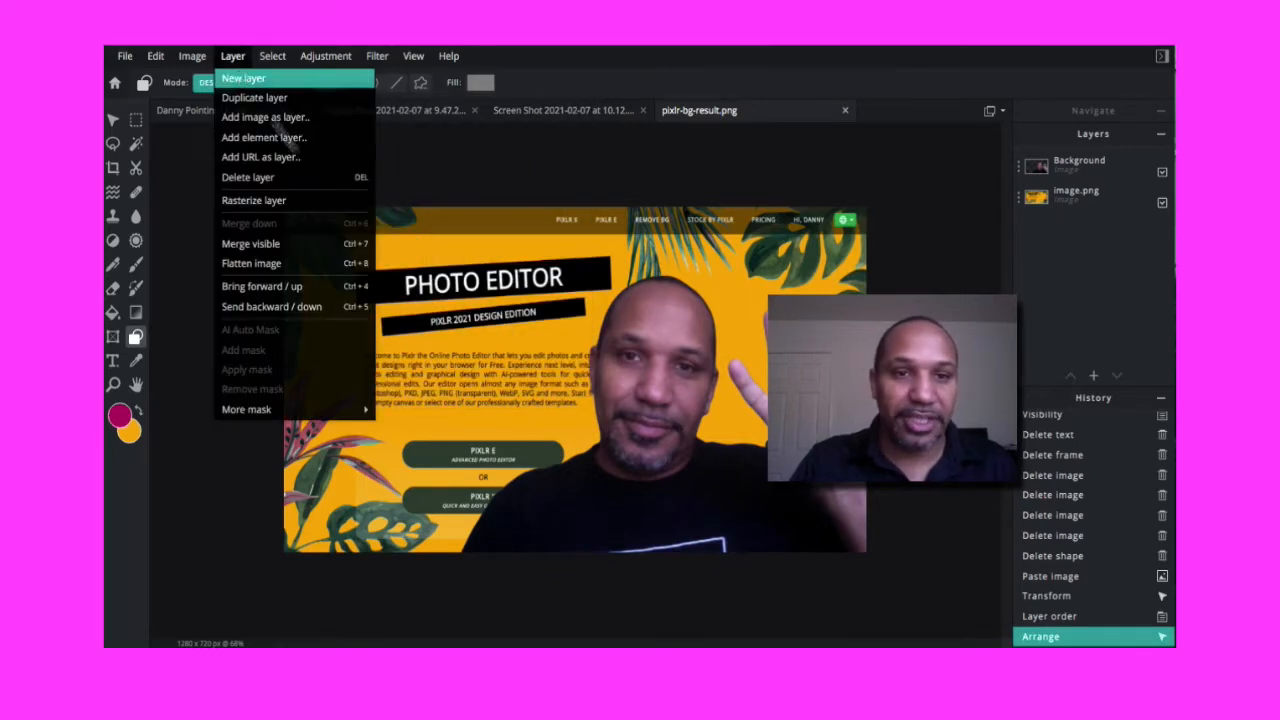
{"action": "left_click", "coordinate": [243, 78]}
{"action": "left_click_drag", "start_coordinate": [338, 287], "coordinate": [540, 426]}
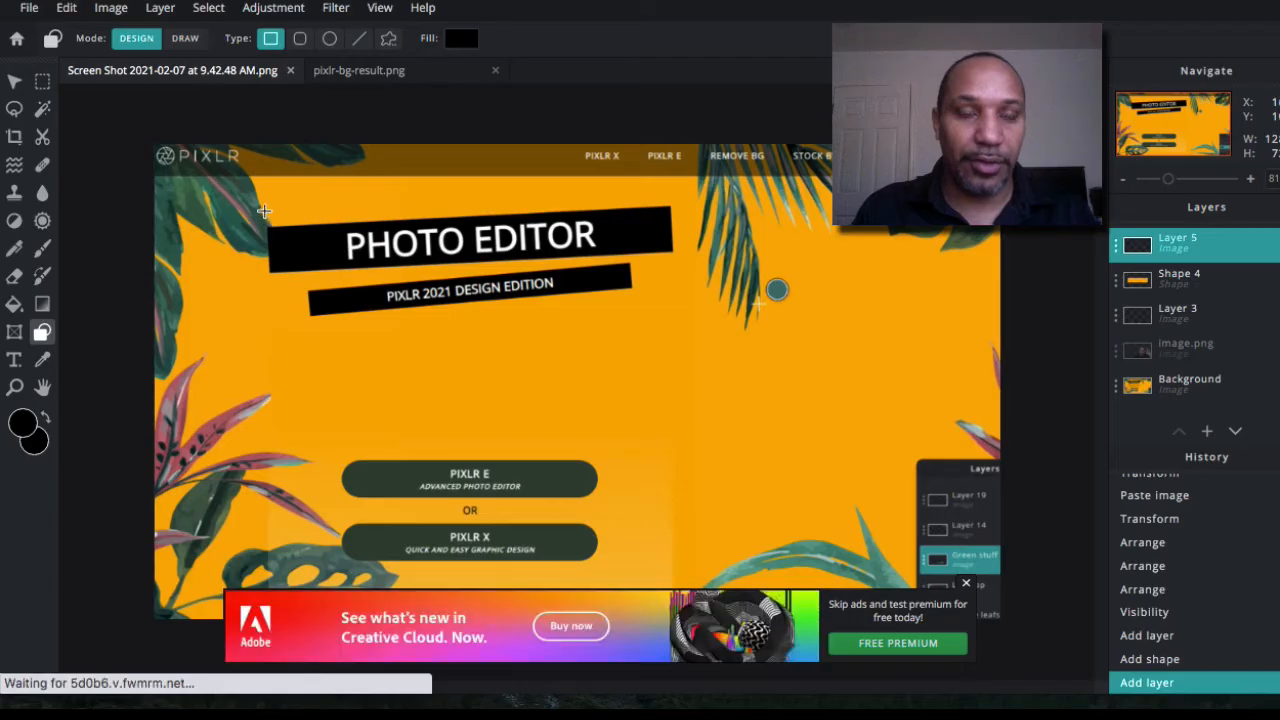
- Draw a black rectangle over the PHOTO EDITOR banner and rotate it slightly to match the banner's tilt
{"action": "left_click_drag", "start_coordinate": [266, 210], "coordinate": [681, 263]}
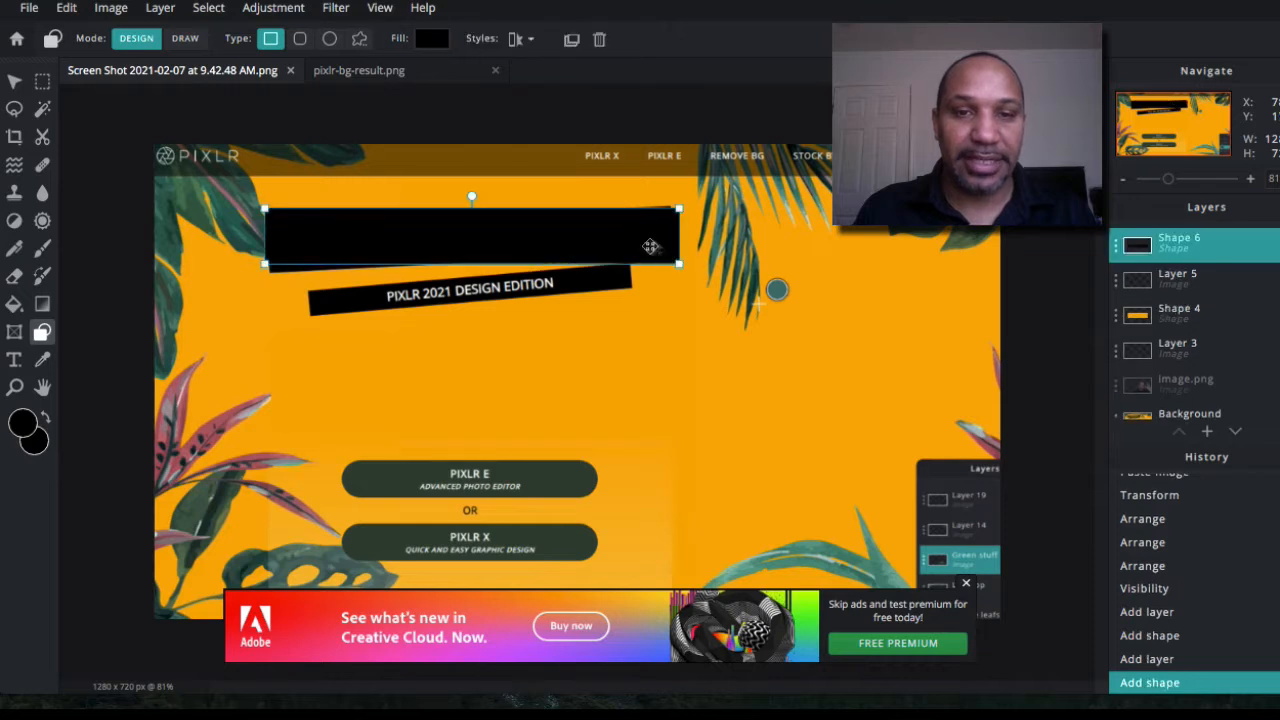
{"action": "left_click_drag", "start_coordinate": [475, 200], "coordinate": [471, 195]}
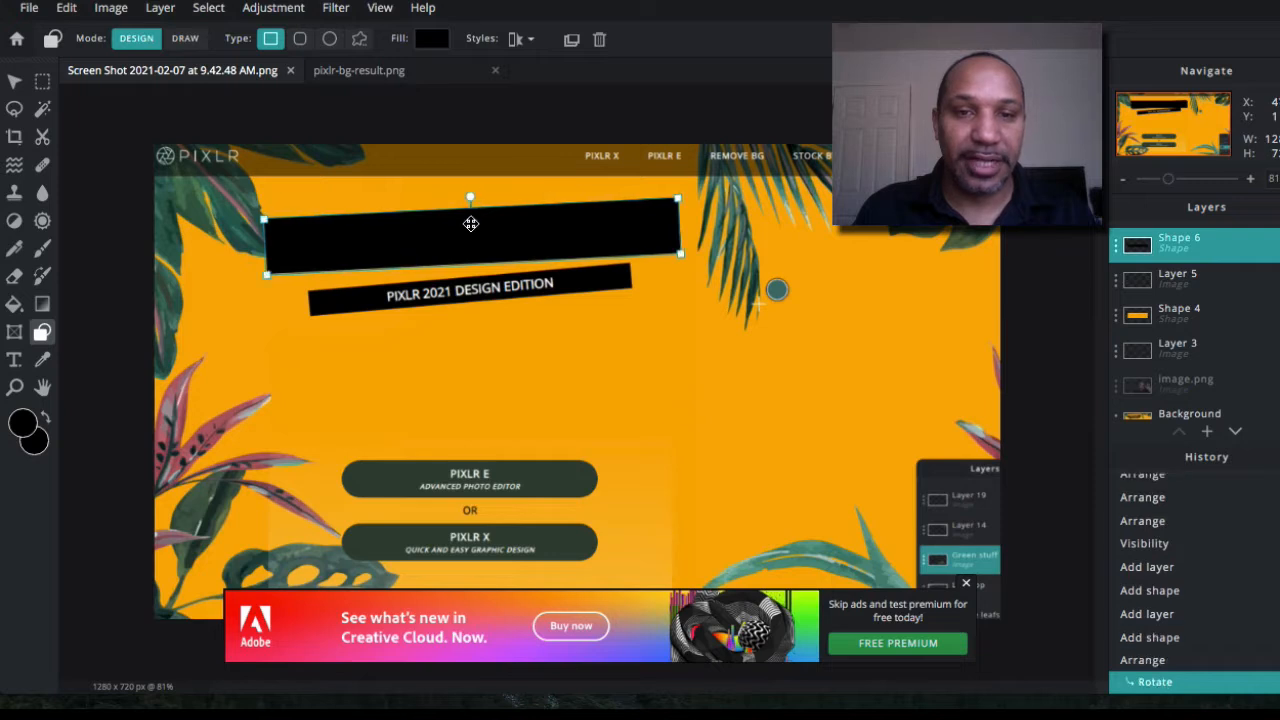
{"action": "left_click", "coordinate": [723, 383]}
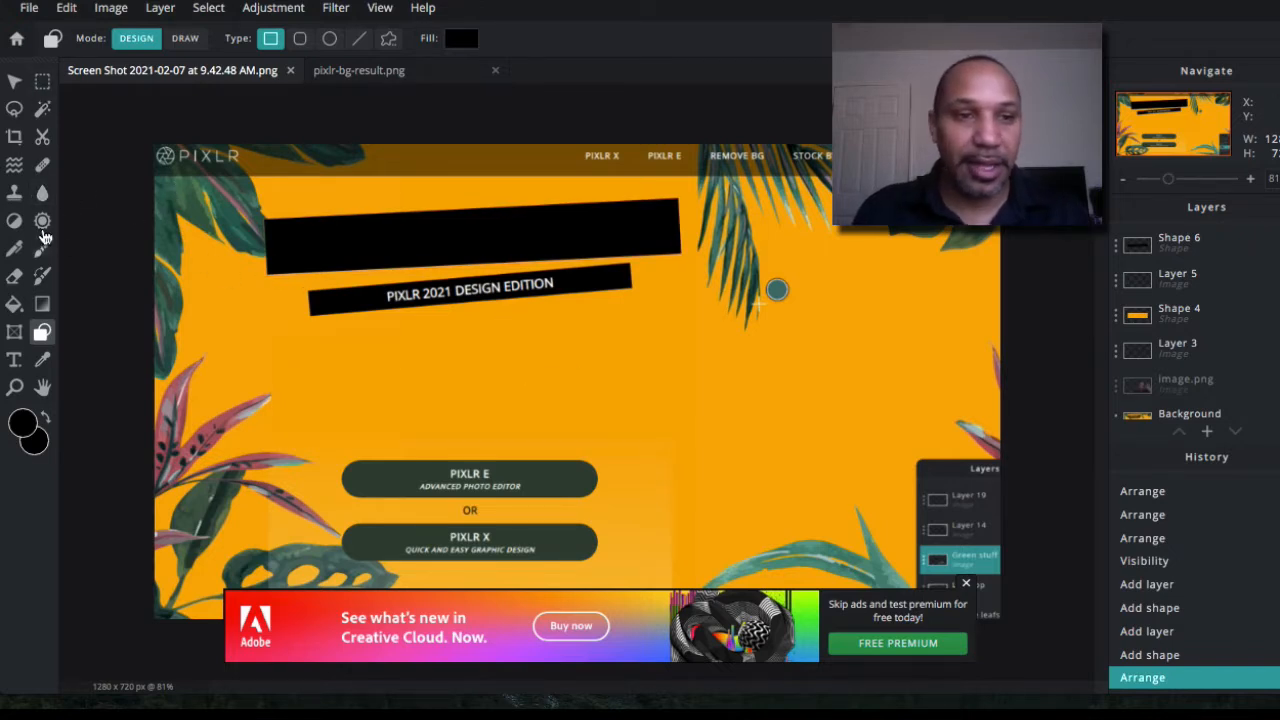
- Add a new layer and draw a black rectangle over the PIXLR 2021 DESIGN EDITION banner, rotated to match its tilt
{"action": "left_click", "coordinate": [160, 10]}
{"action": "left_click", "coordinate": [176, 37]}
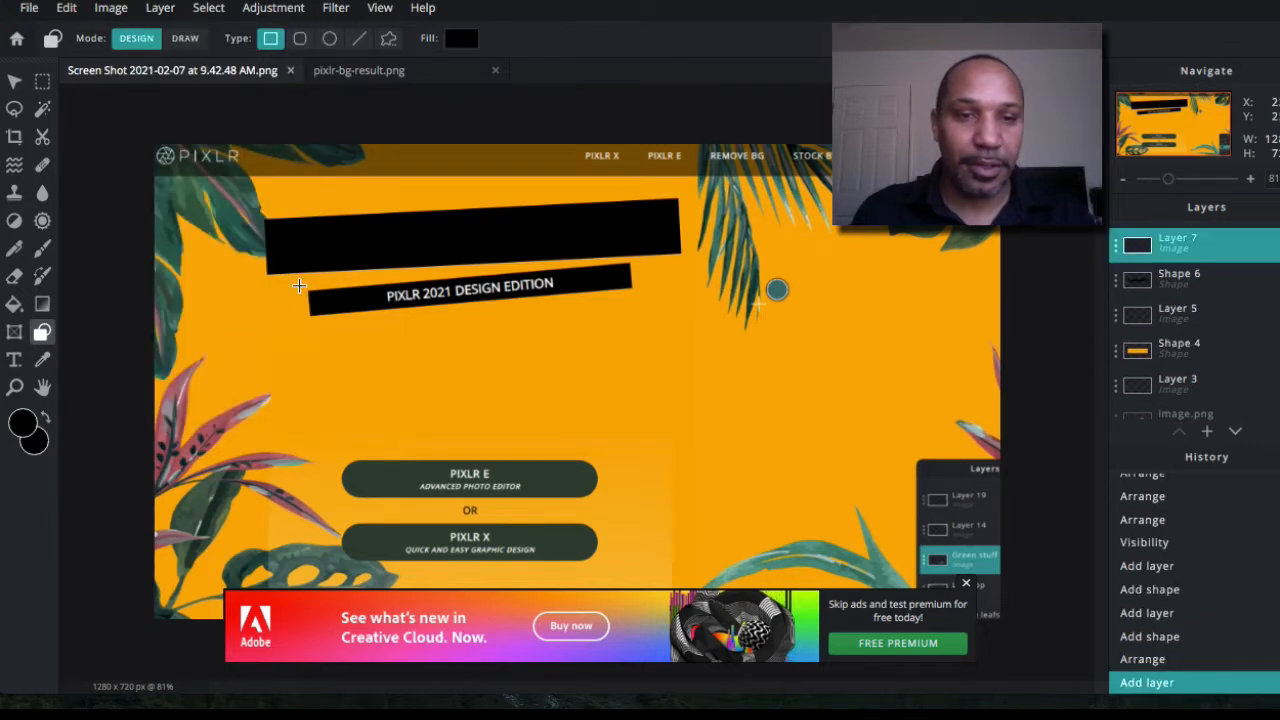
{"action": "mouse_move", "coordinate": [300, 283]}
{"action": "left_mouse_down"}
{"action": "mouse_move", "coordinate": [512, 329]}
{"action": "mouse_move", "coordinate": [577, 309]}
{"action": "mouse_move", "coordinate": [647, 316]}
{"action": "left_mouse_up"}
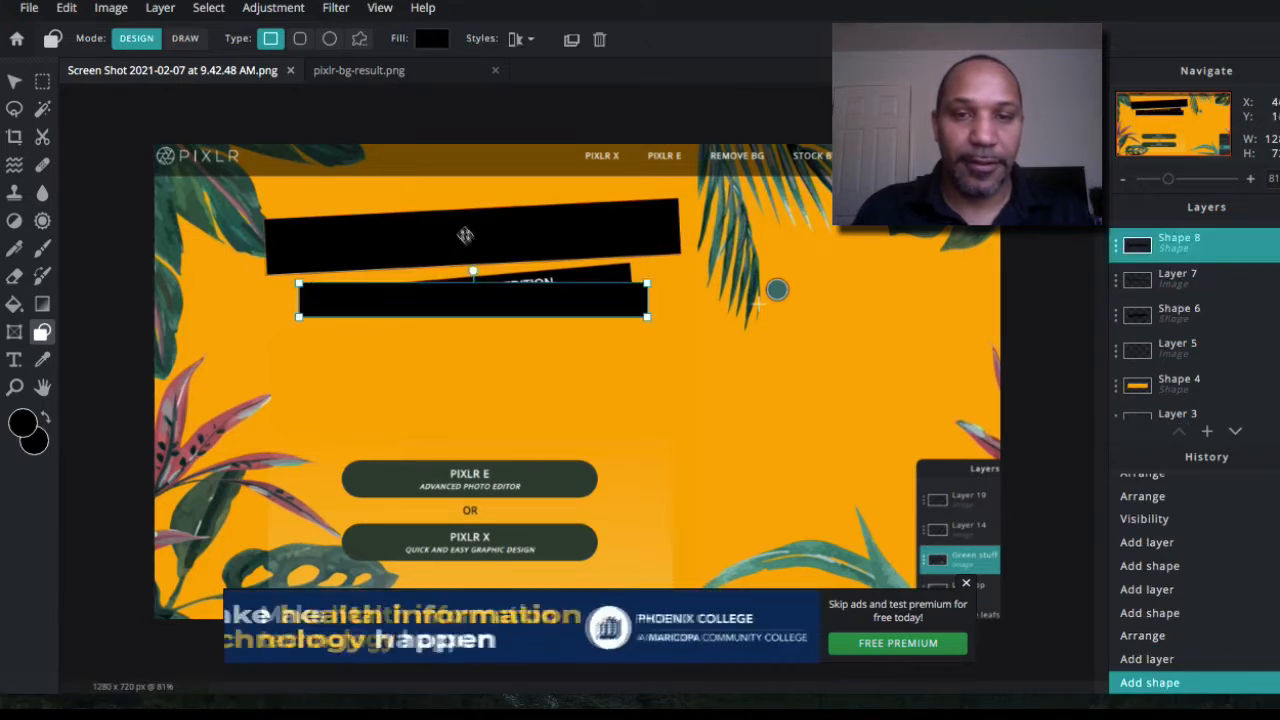
{"action": "mouse_move", "coordinate": [470, 270]}
{"action": "left_mouse_down"}
{"action": "mouse_move", "coordinate": [486, 288]}
{"action": "mouse_move", "coordinate": [466, 264]}
{"action": "left_mouse_up"}
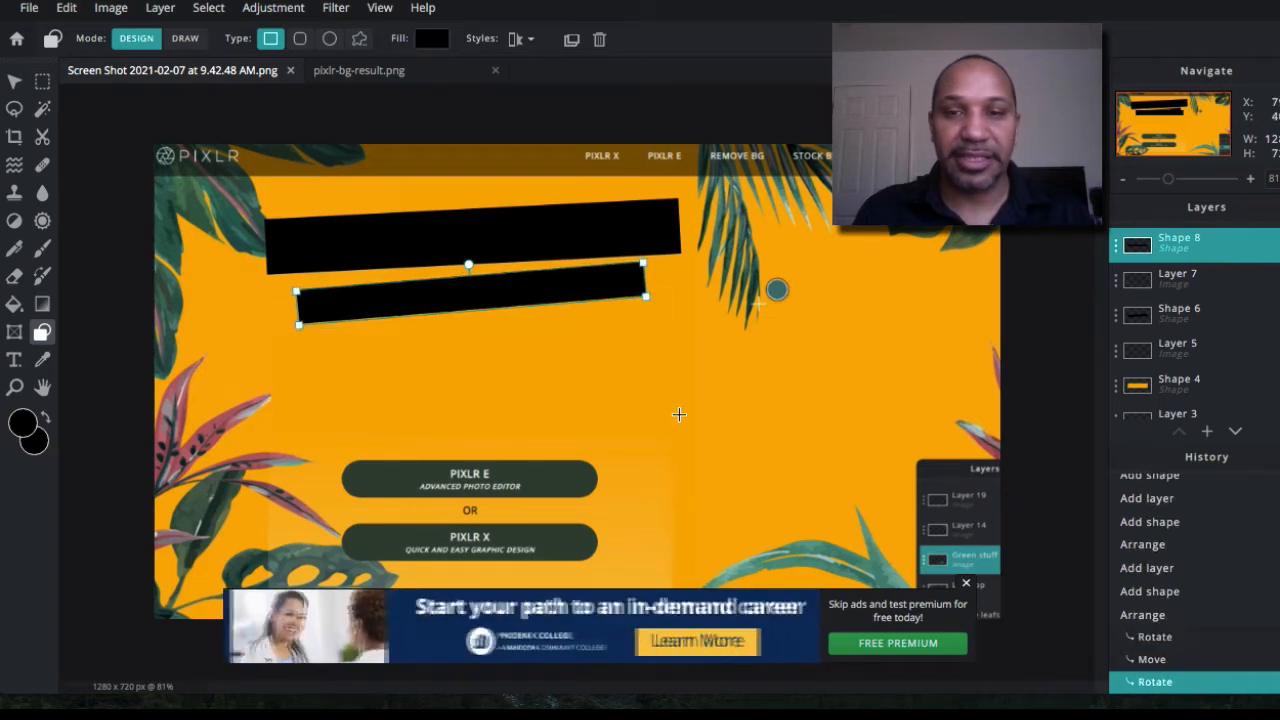
{"action": "key", "text": "ctrl+z"}
{"action": "key", "text": "ctrl+z"}
{"action": "key", "text": "ctrl+z"}
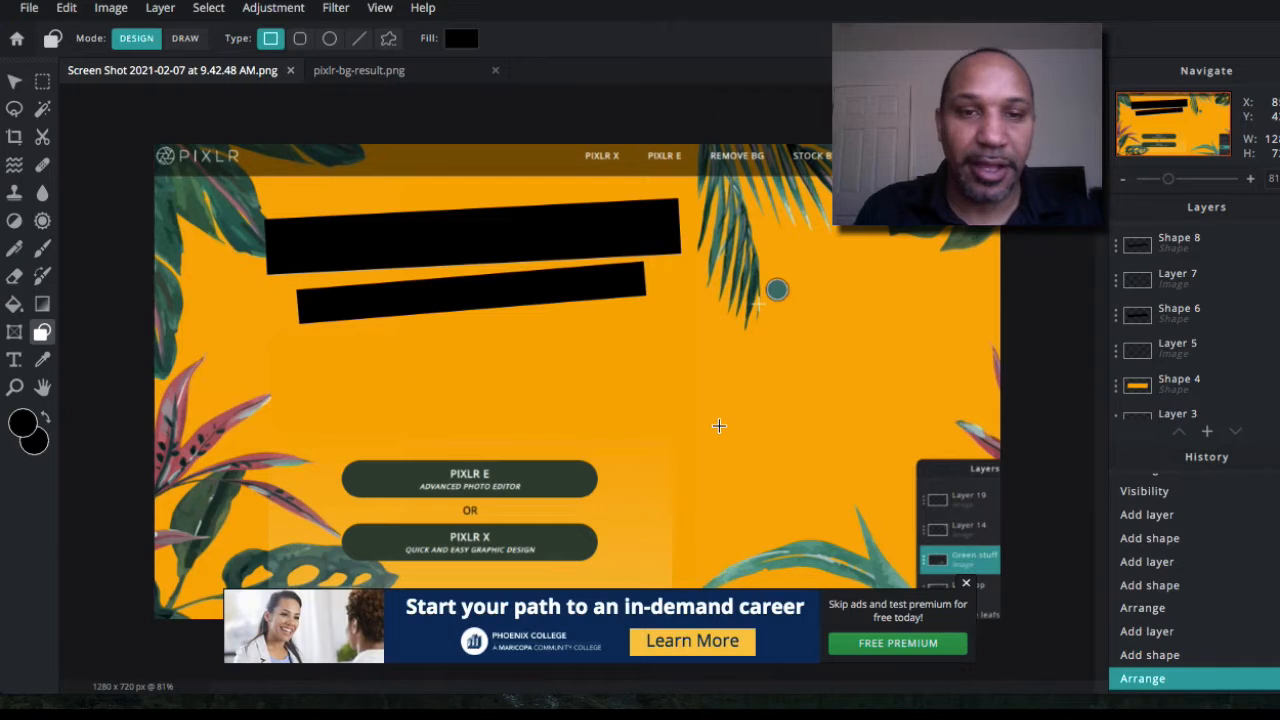
- Add a new text layer to the image and close the advertisement covering the canvas
{"action": "left_click", "coordinate": [15, 362]}
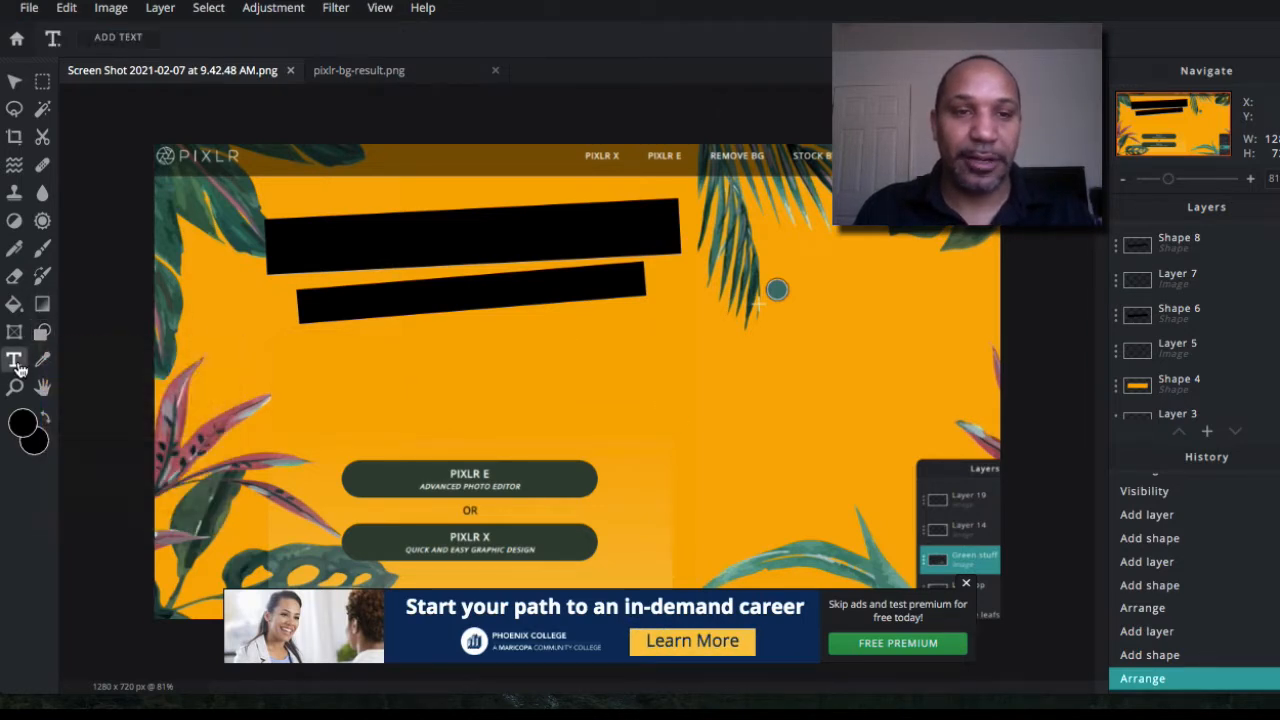
{"action": "left_click", "coordinate": [488, 341]}
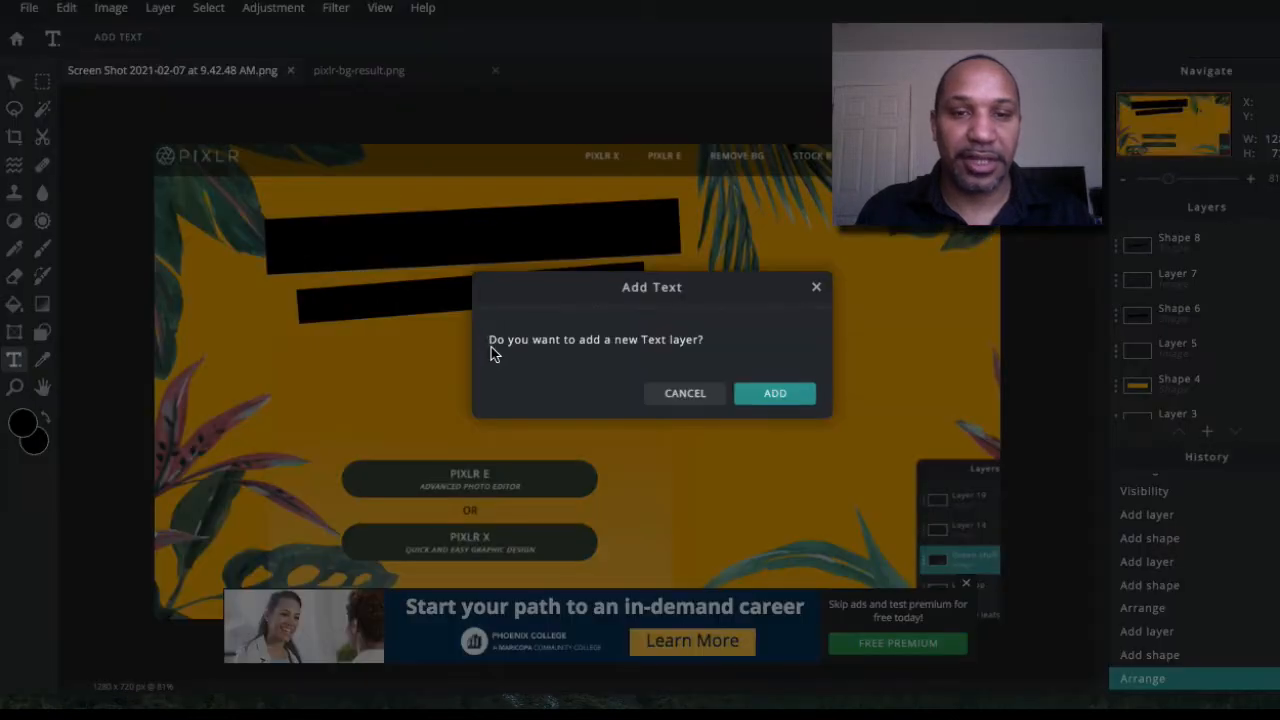
{"action": "left_click", "coordinate": [776, 395]}
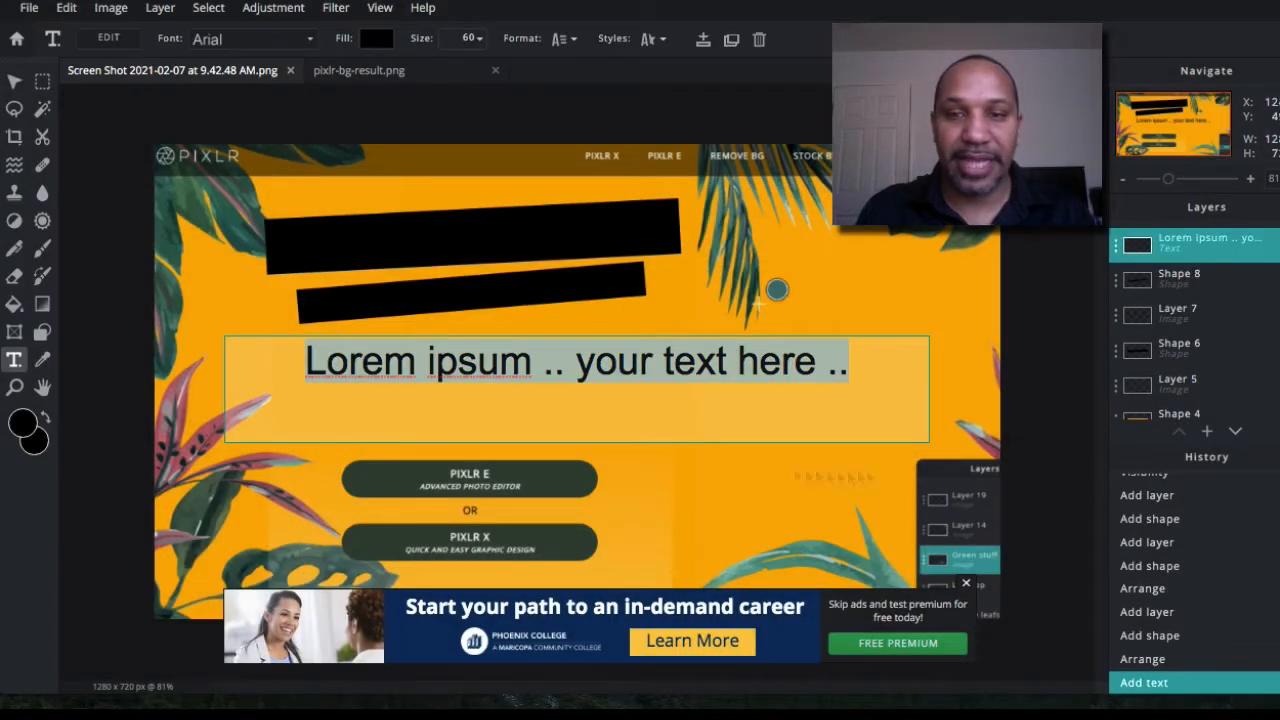
{"action": "left_click", "coordinate": [966, 583]}
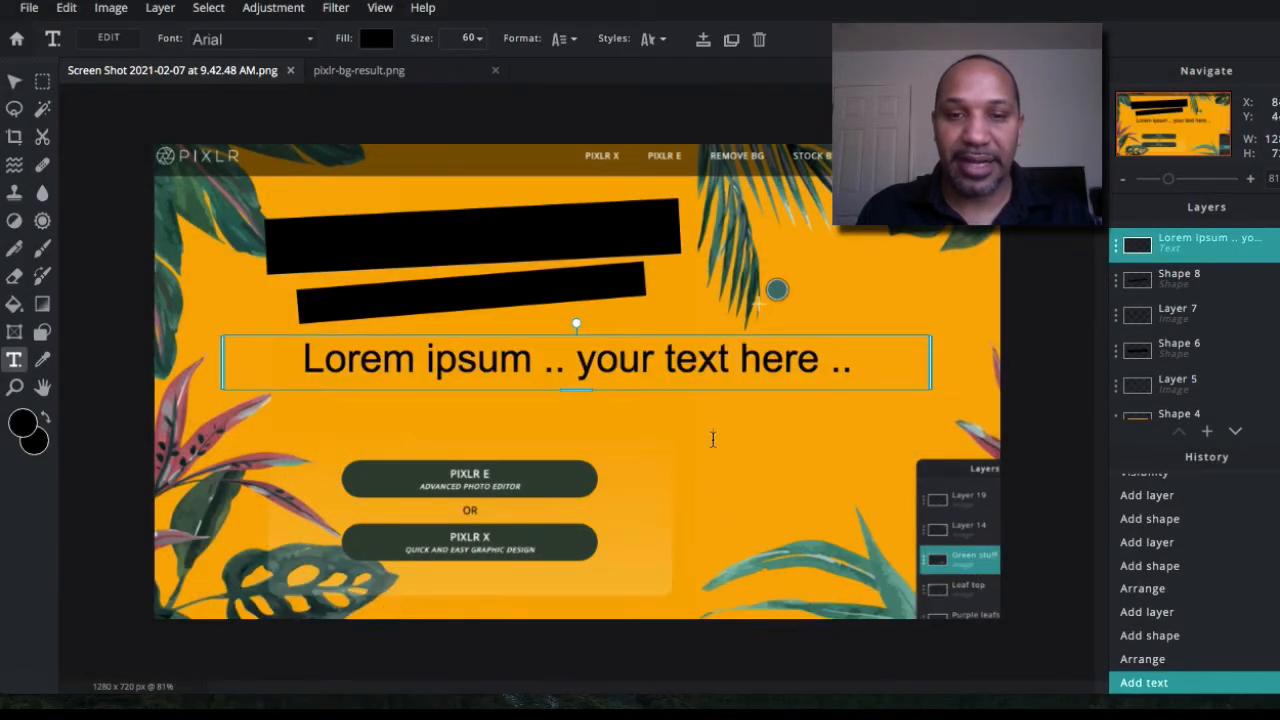
- Replace the placeholder text with "Pixlr TuTorial 2" and set its fill to white
{"action": "double_click", "coordinate": [709, 366]}
{"action": "double_click", "coordinate": [744, 373]}
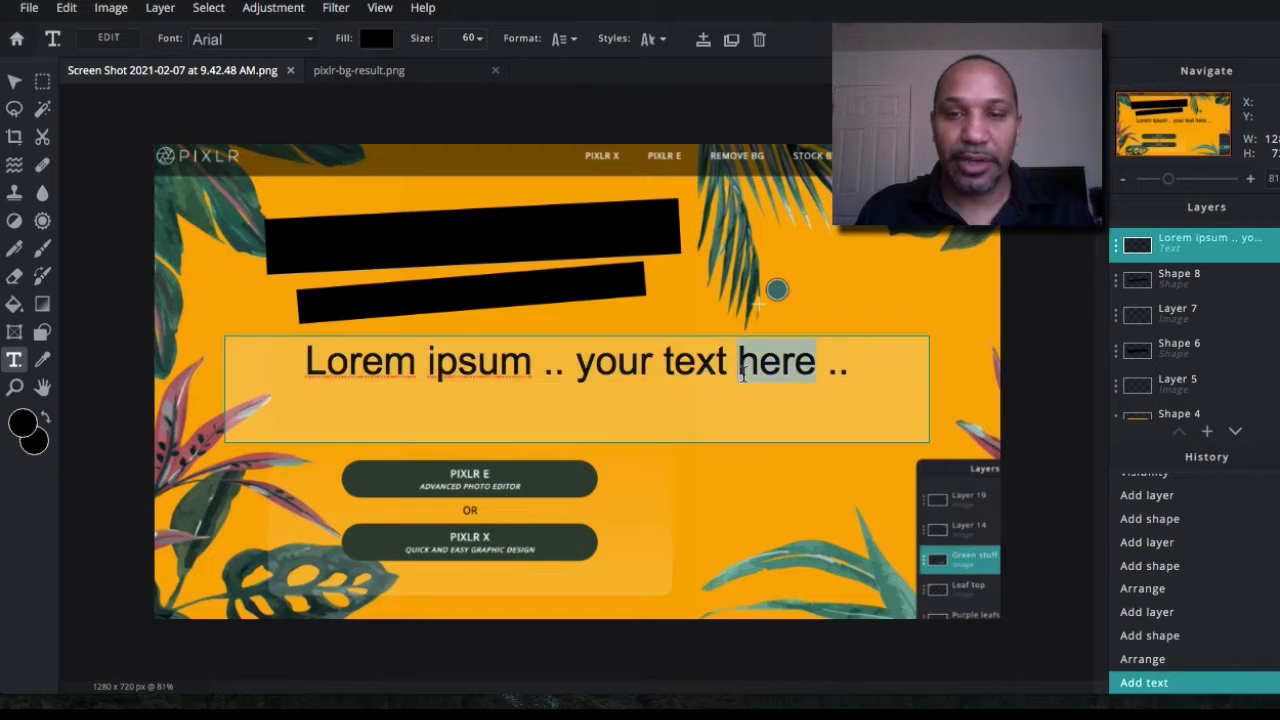
{"action": "triple_click", "coordinate": [741, 370]}
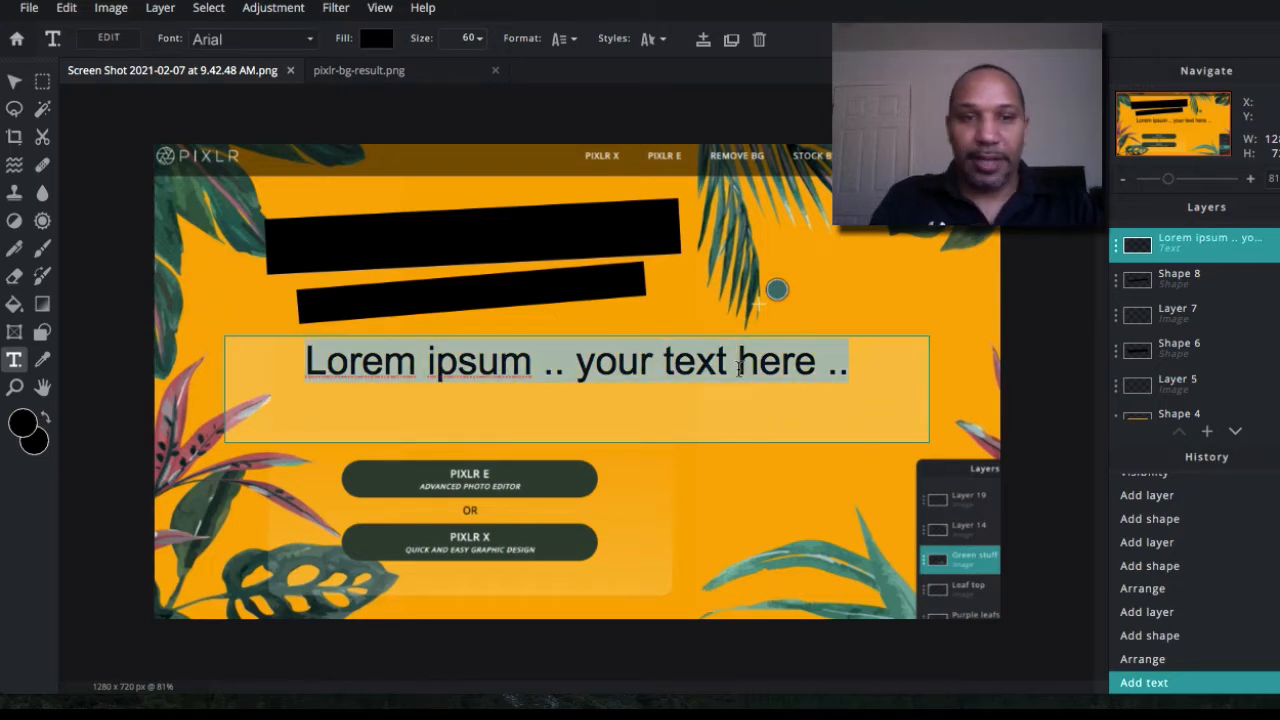
{"action": "key", "text": "BackSpace"}
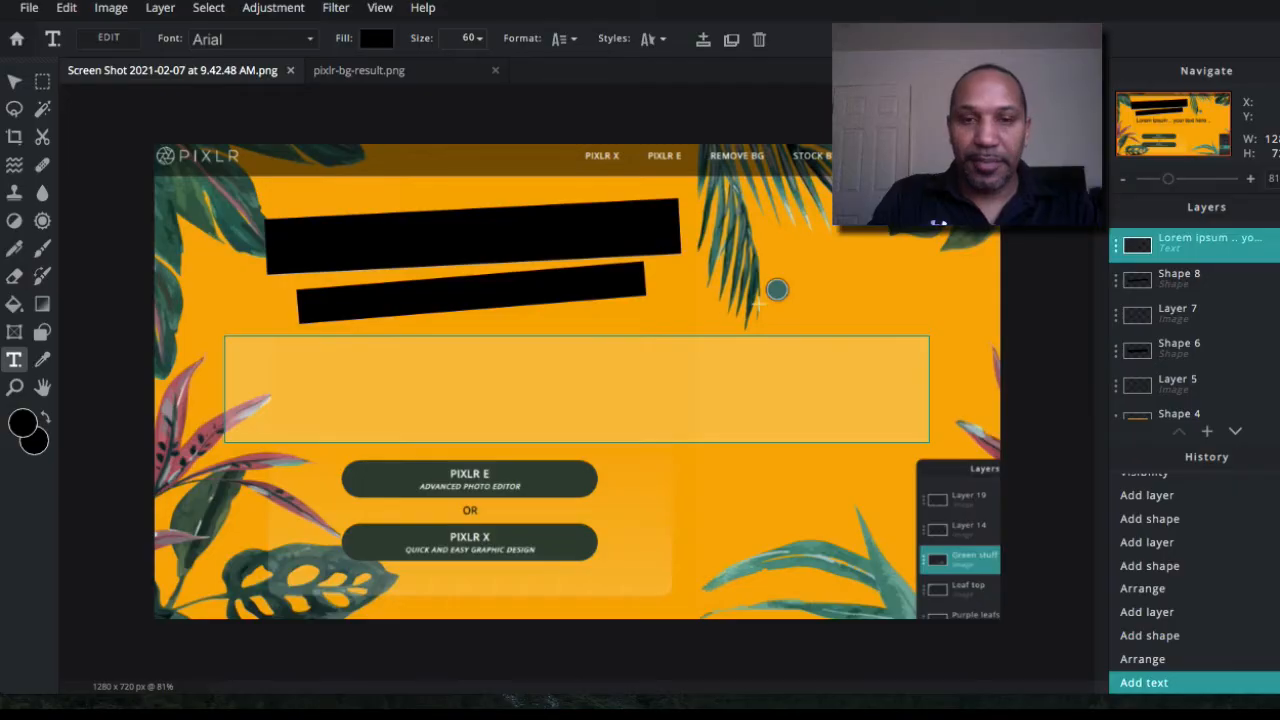
{"action": "type", "text": "P"}
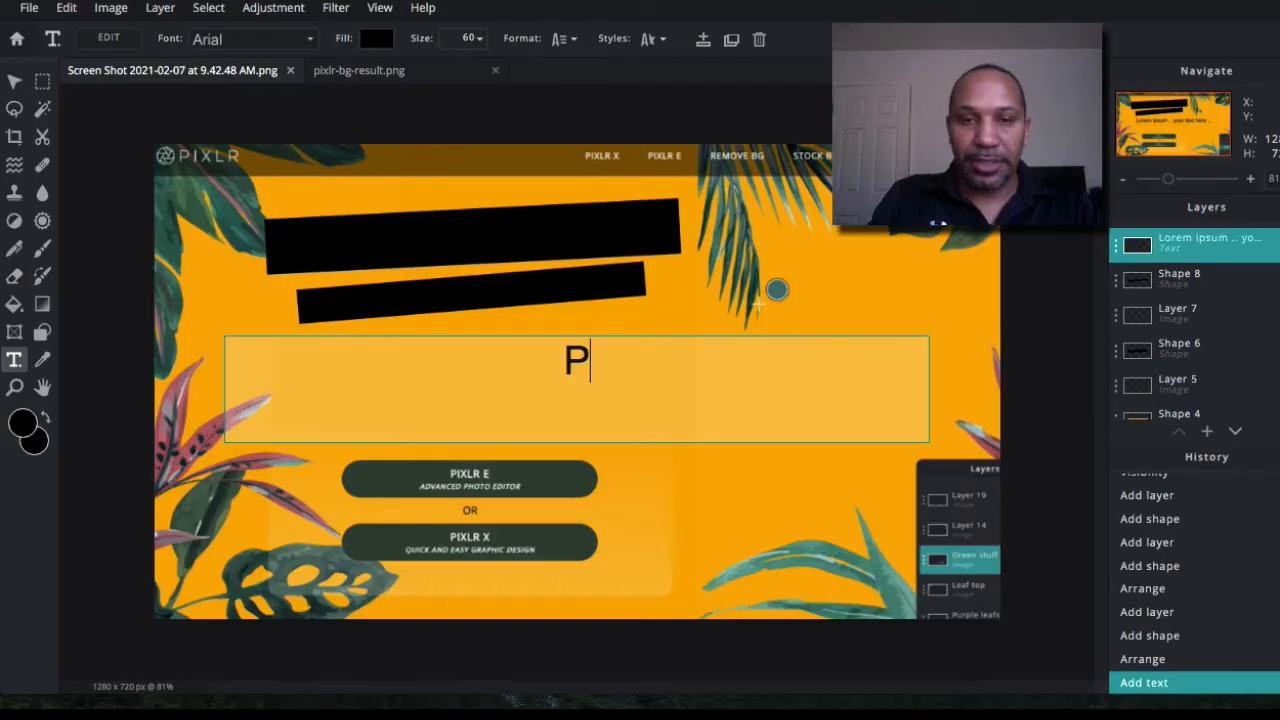
{"action": "type", "text": "ixlr T"}
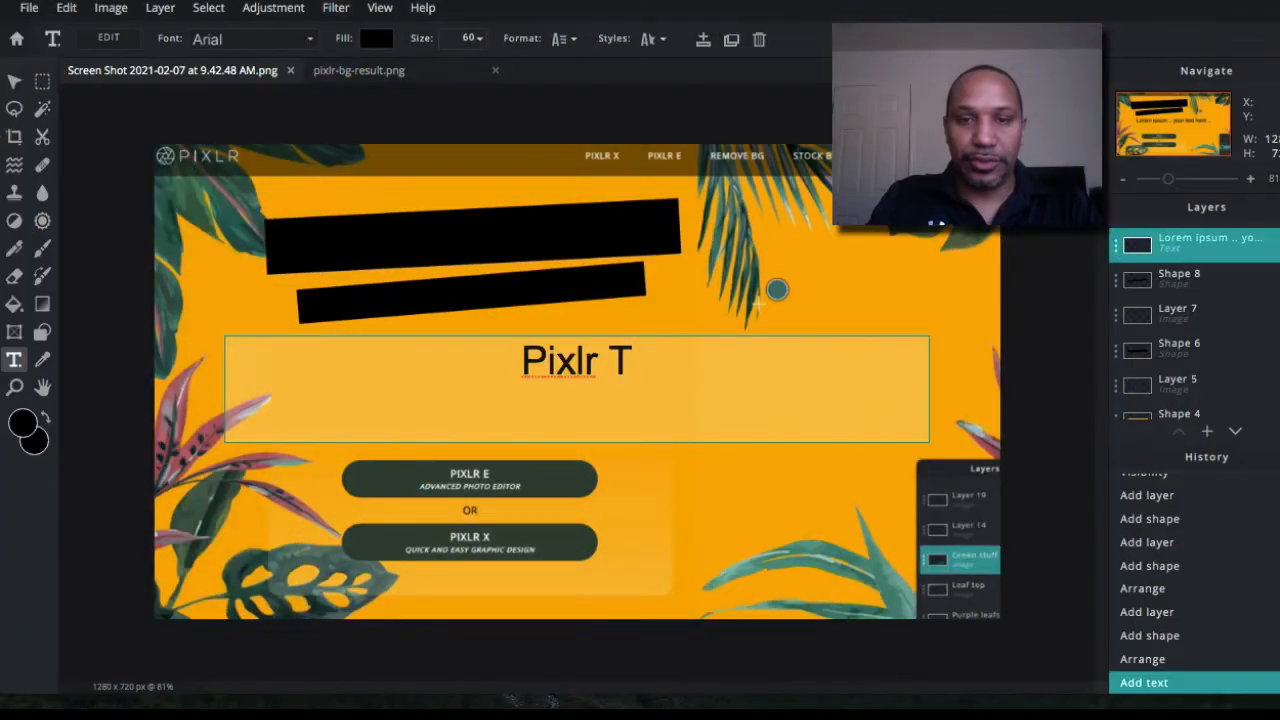
{"action": "type", "text": "uTorial"}
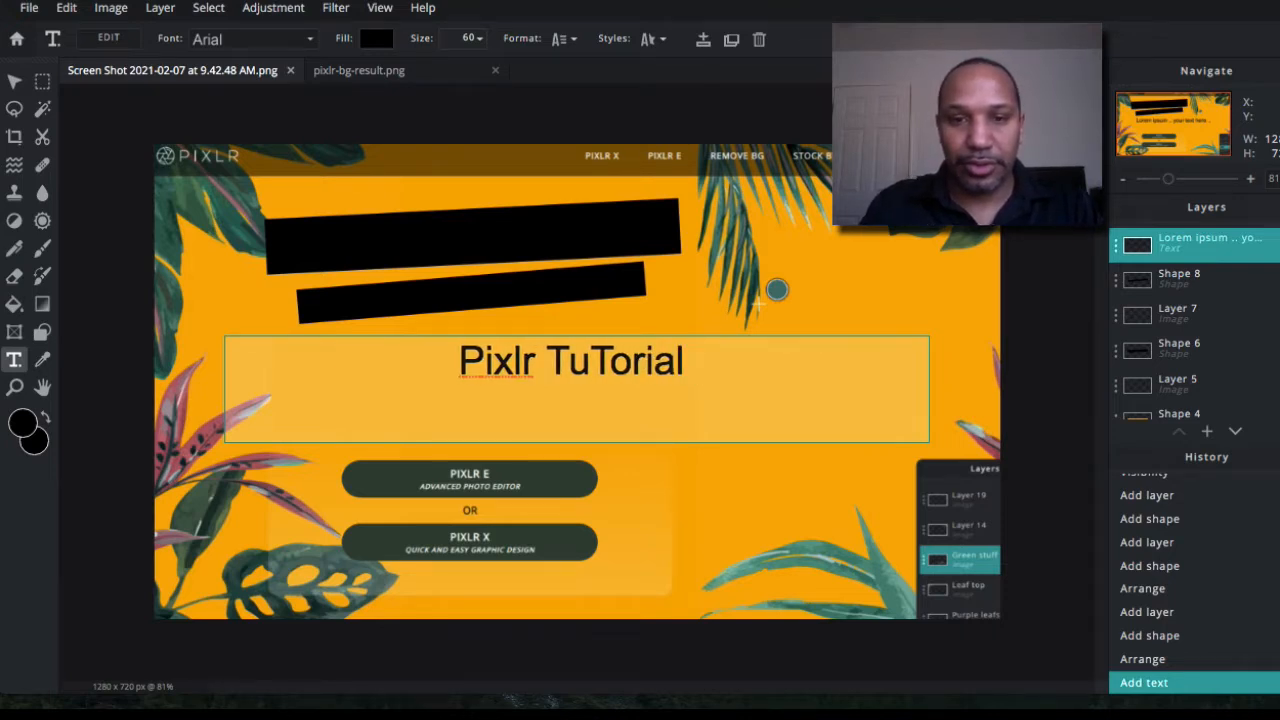
{"action": "type", "text": " 2"}
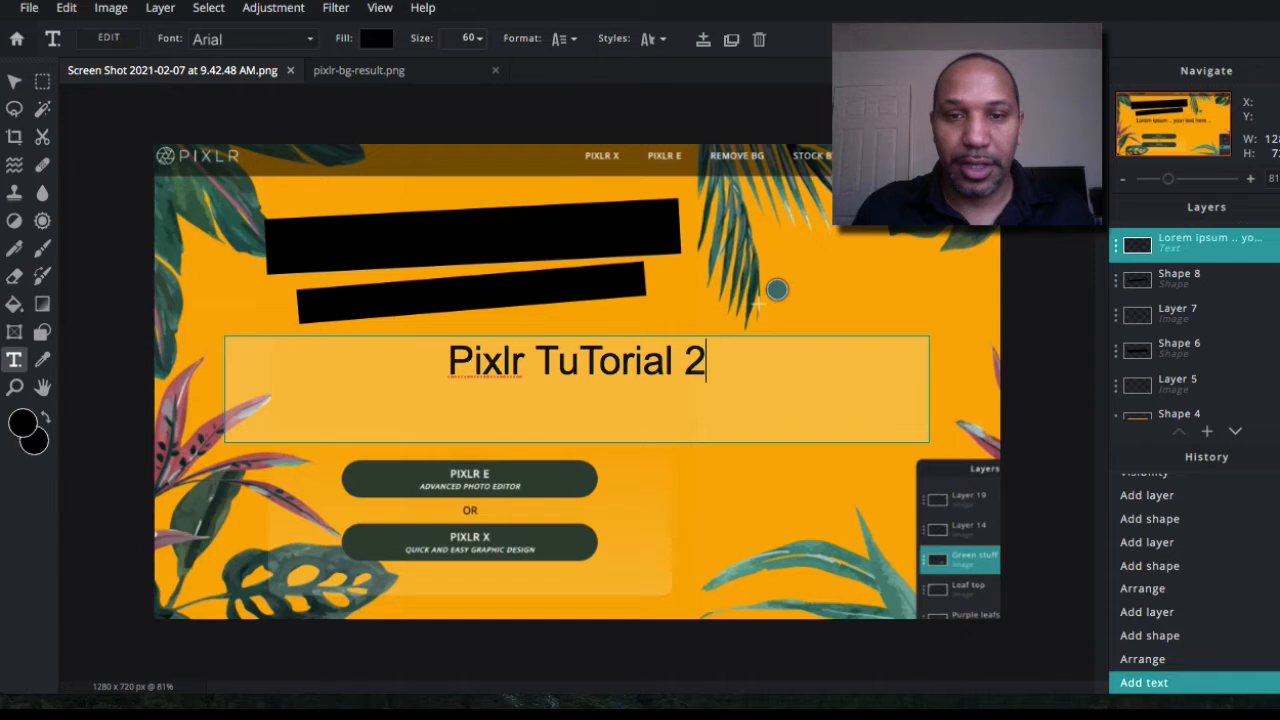
{"action": "left_click", "coordinate": [377, 51]}
{"action": "left_click_drag", "start_coordinate": [306, 147], "coordinate": [236, 128]}
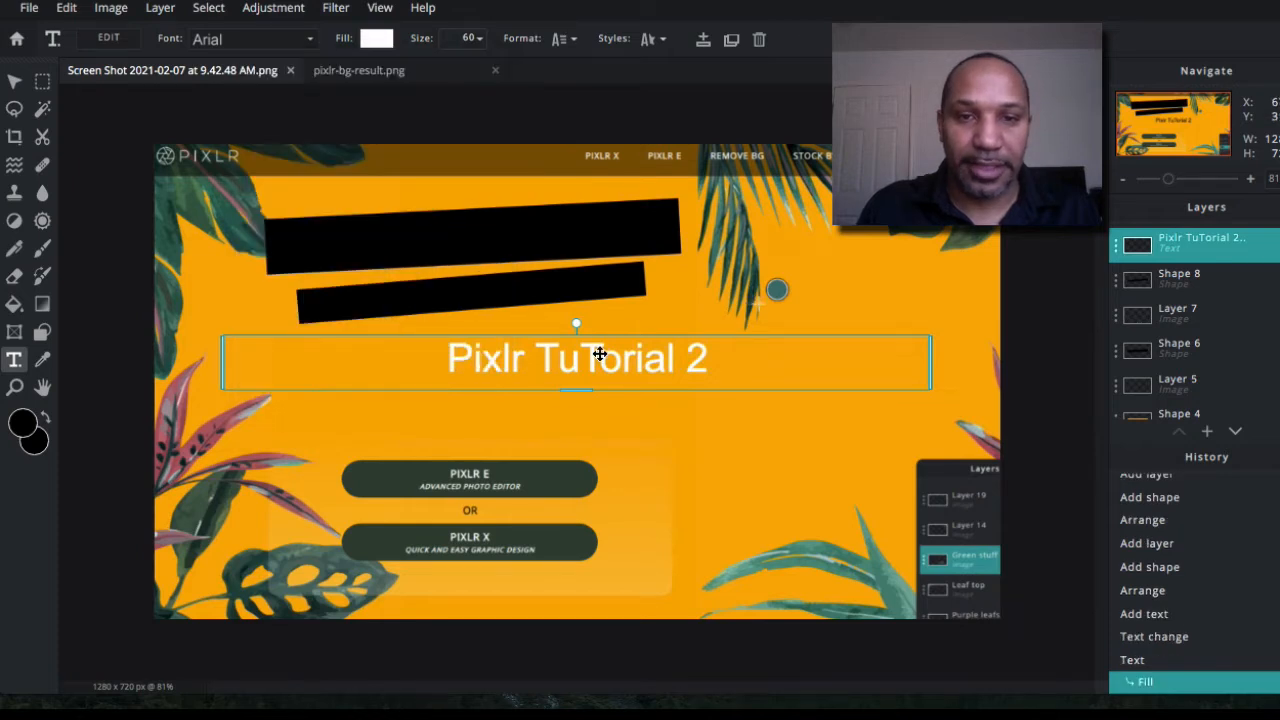
- Move the "Pixlr TuTorial 2" text onto the upper black banner and rotate it to match the banner's tilt
{"action": "left_click_drag", "start_coordinate": [571, 320], "coordinate": [497, 238]}
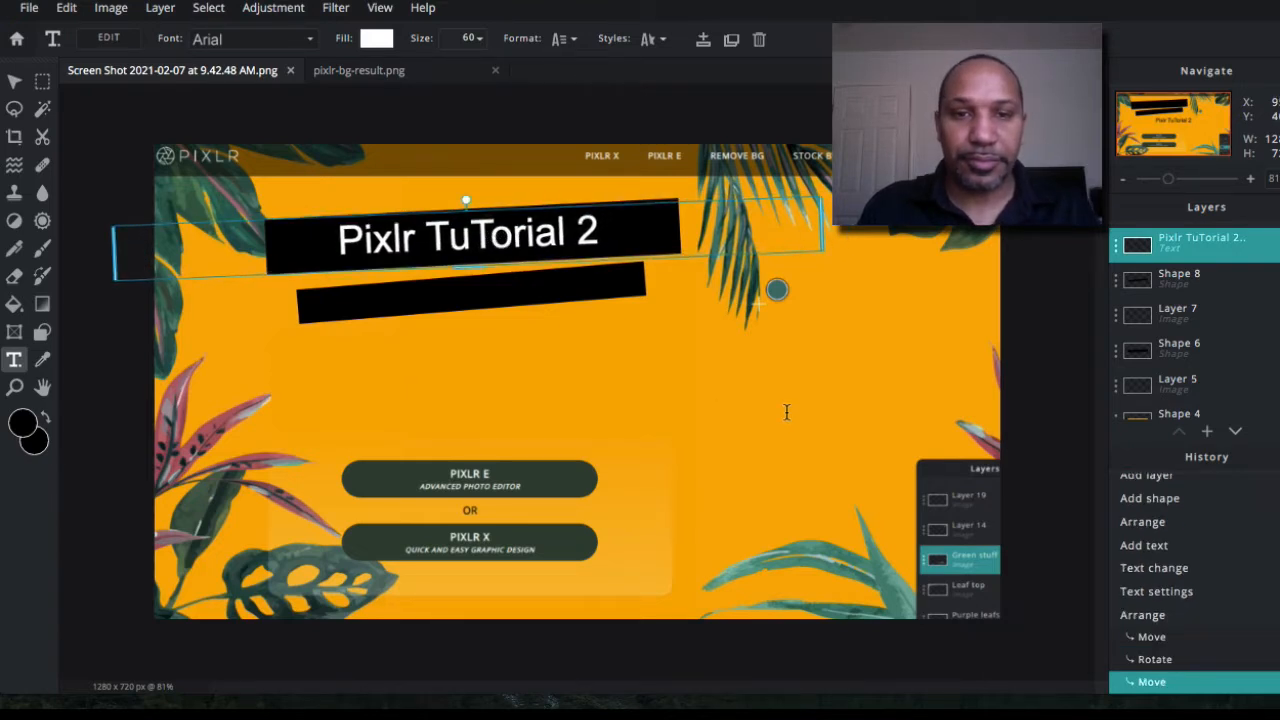
{"action": "key", "text": "ctrl+z"}
{"action": "key", "text": "ctrl+z"}
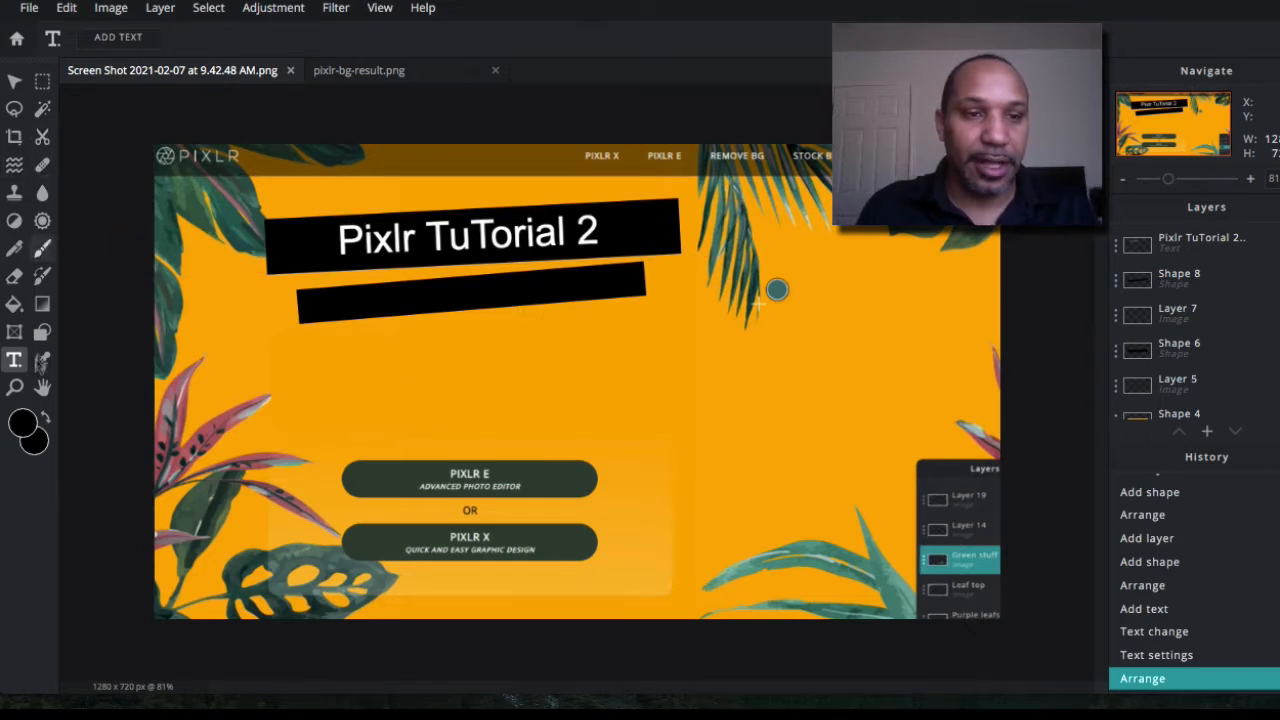
- Add a second text layer reading "How to Create" with a white fill
{"action": "left_click", "coordinate": [650, 406]}
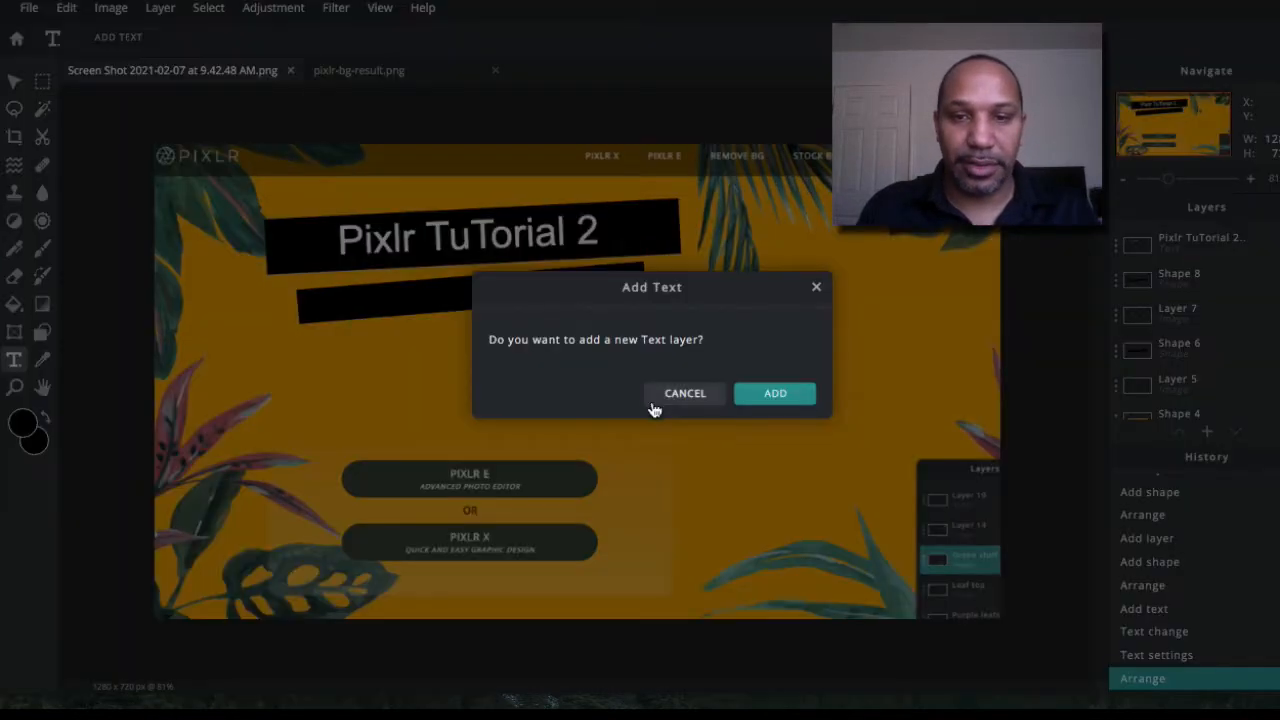
{"action": "left_click", "coordinate": [771, 391]}
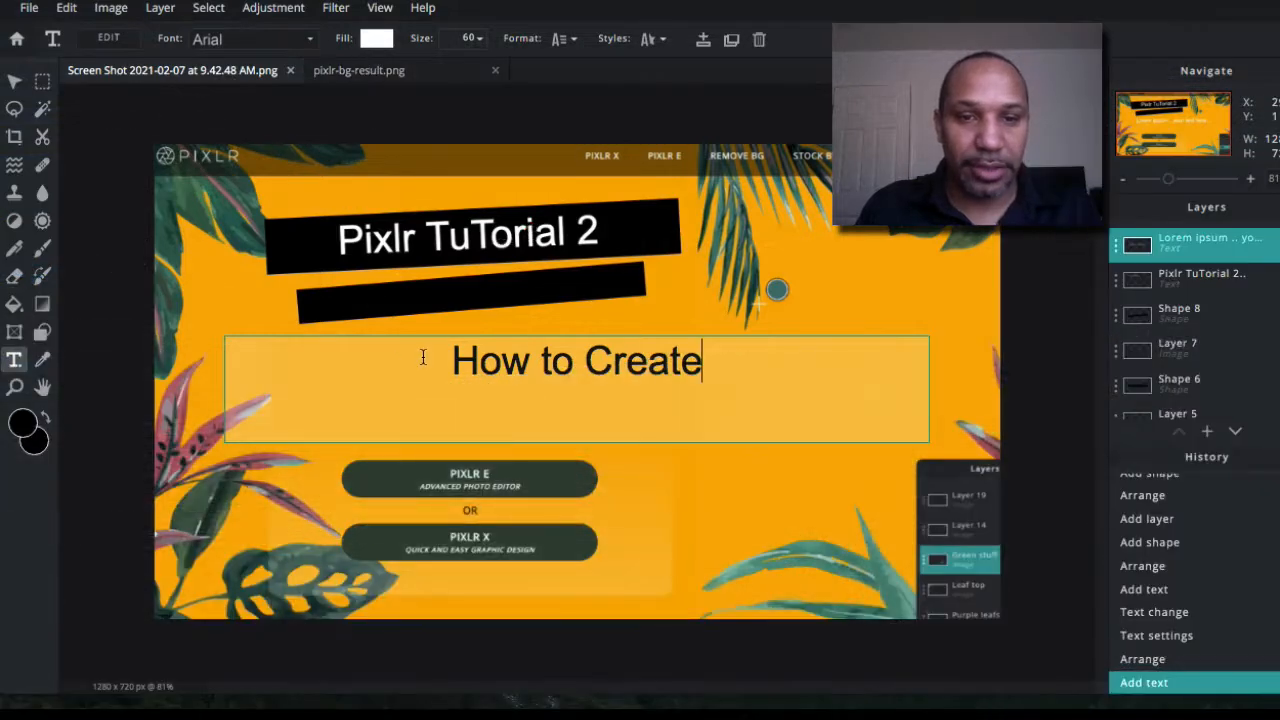
{"action": "triple_click", "coordinate": [545, 378]}
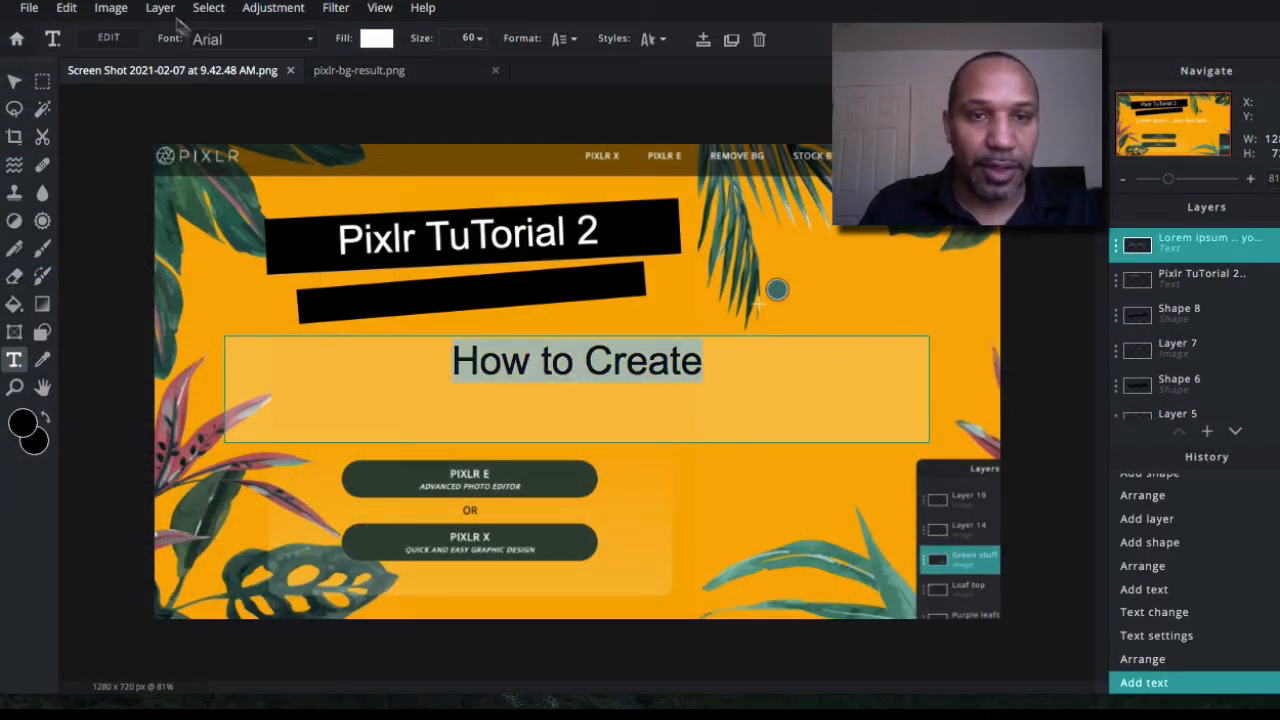
{"action": "left_click", "coordinate": [376, 42]}
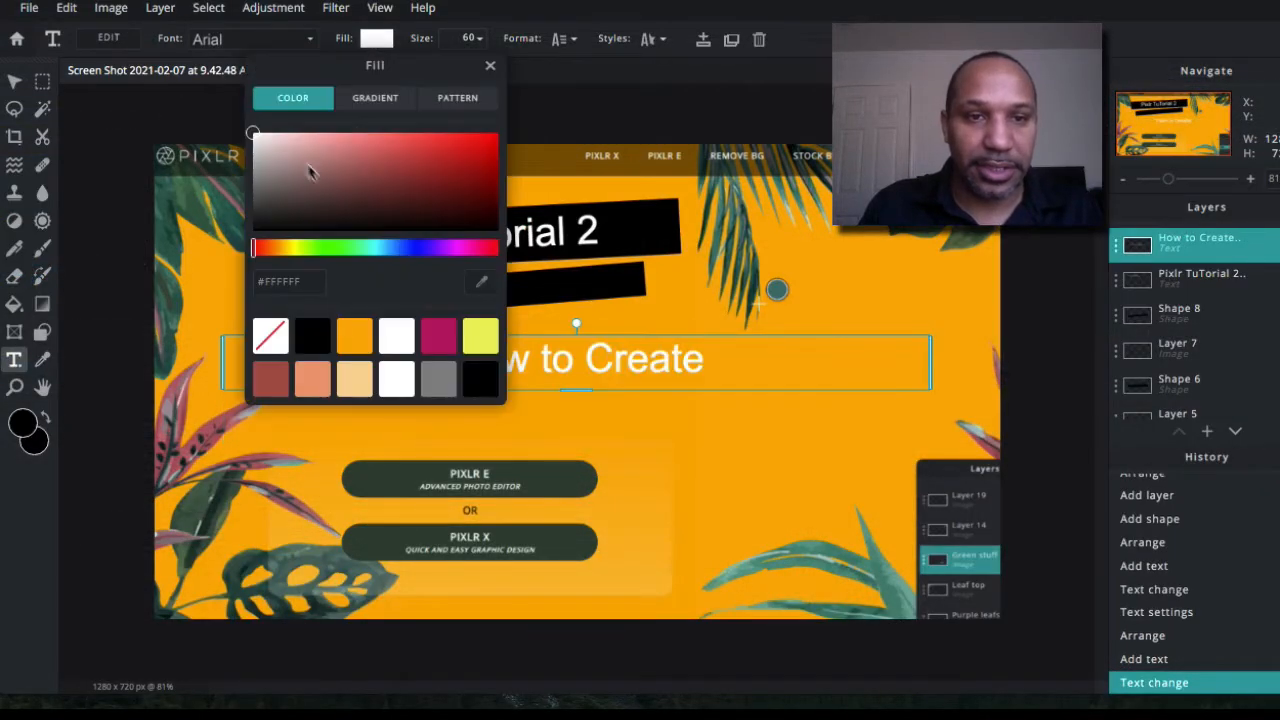
- Move the "How to Create" text onto the lower black banner and rotate it to follow the banner's tilt
{"action": "left_click", "coordinate": [629, 360]}
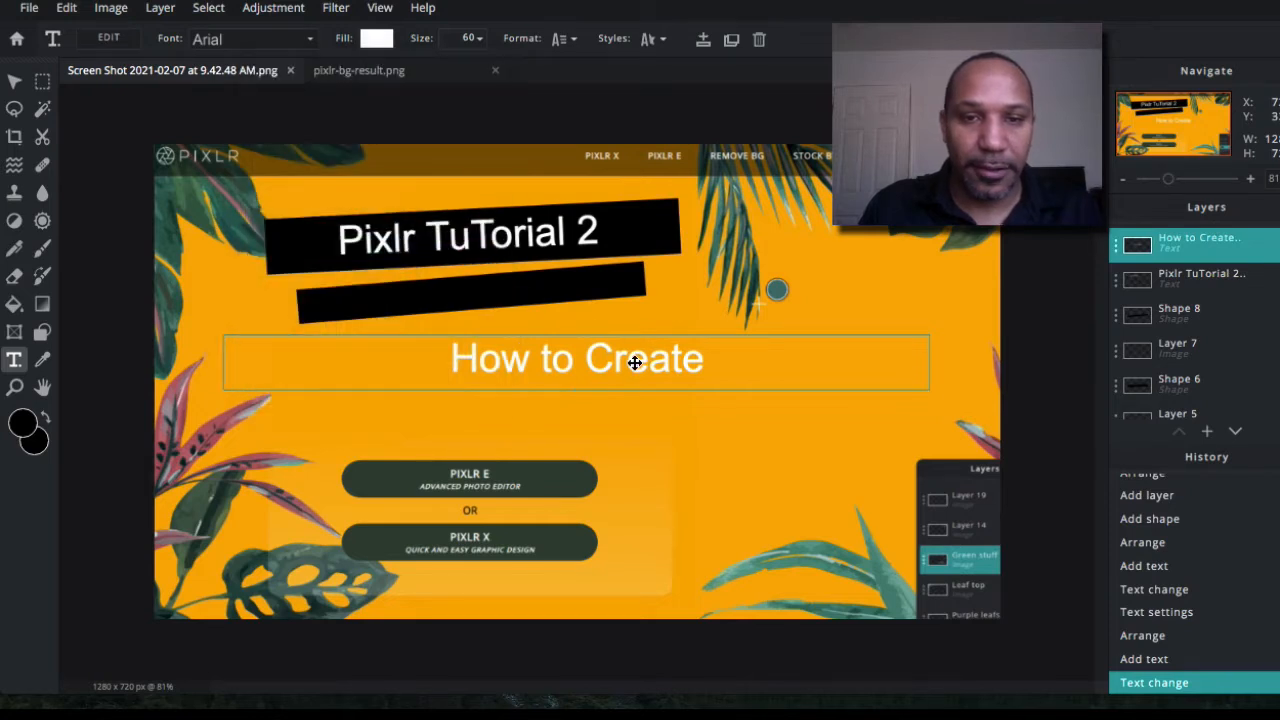
{"action": "left_click_drag", "start_coordinate": [629, 360], "coordinate": [555, 302]}
{"action": "mouse_move", "coordinate": [502, 260]}
{"action": "left_mouse_down"}
{"action": "mouse_move", "coordinate": [492, 283]}
{"action": "mouse_move", "coordinate": [478, 256]}
{"action": "left_mouse_up"}
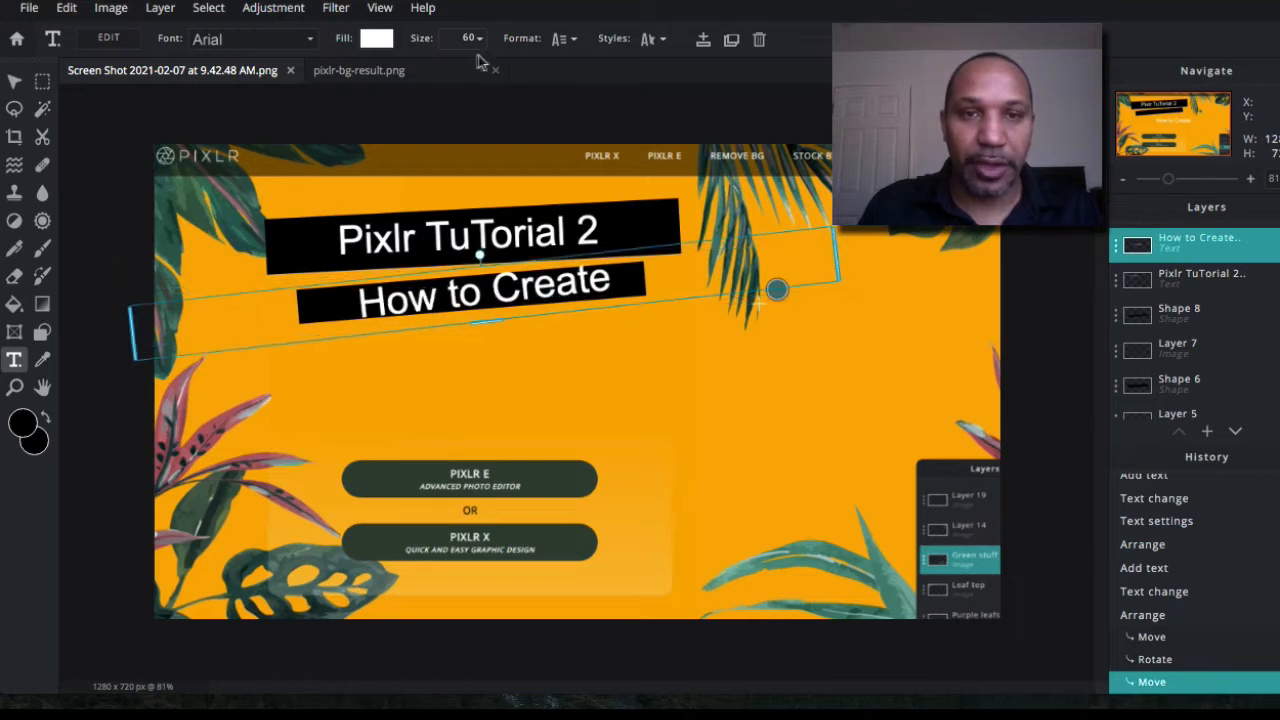
- Reduce the "How to Create" text size to 40
{"action": "left_click", "coordinate": [477, 40]}
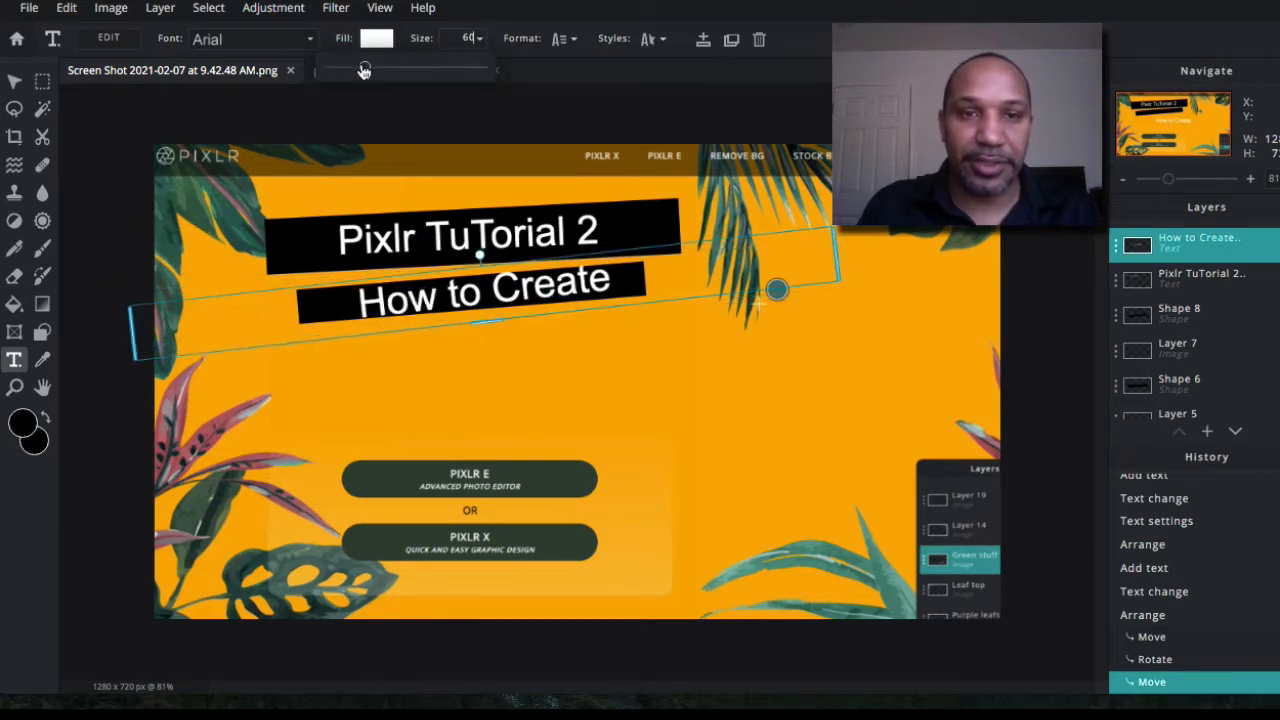
{"action": "left_click_drag", "start_coordinate": [362, 68], "coordinate": [358, 69]}
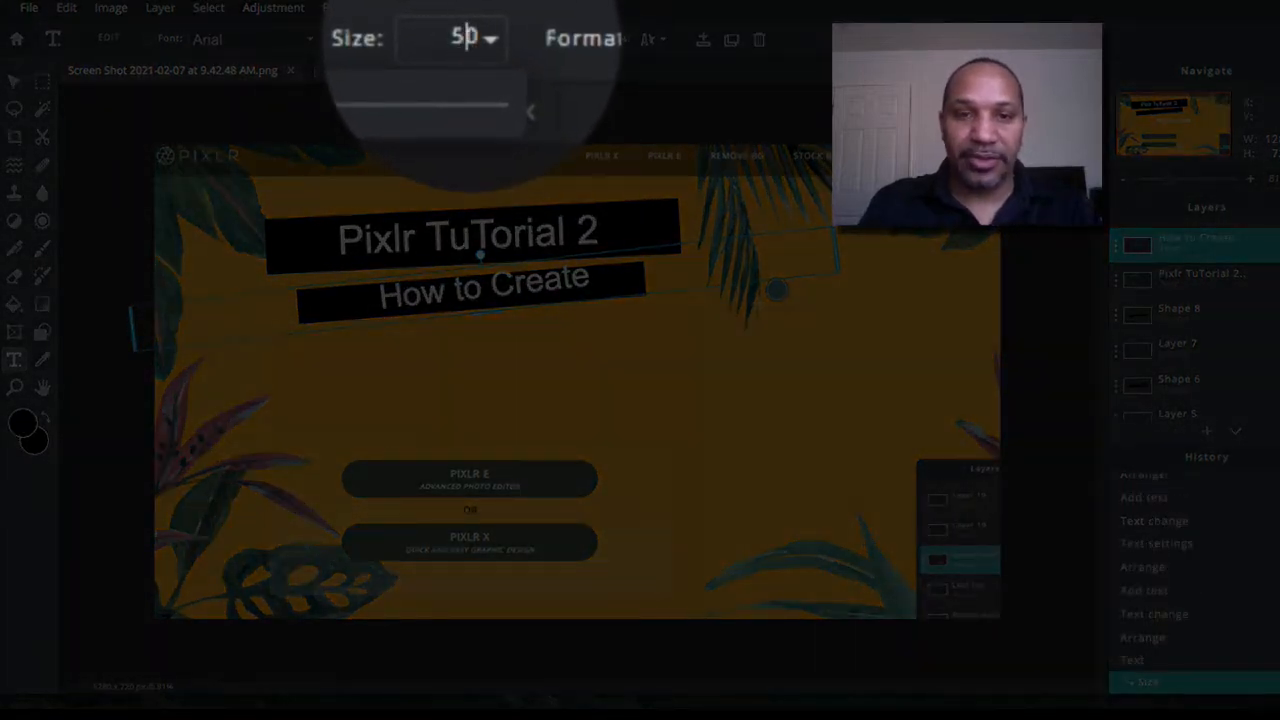
{"action": "key", "text": "BackSpace"}
{"action": "type", "text": "4"}
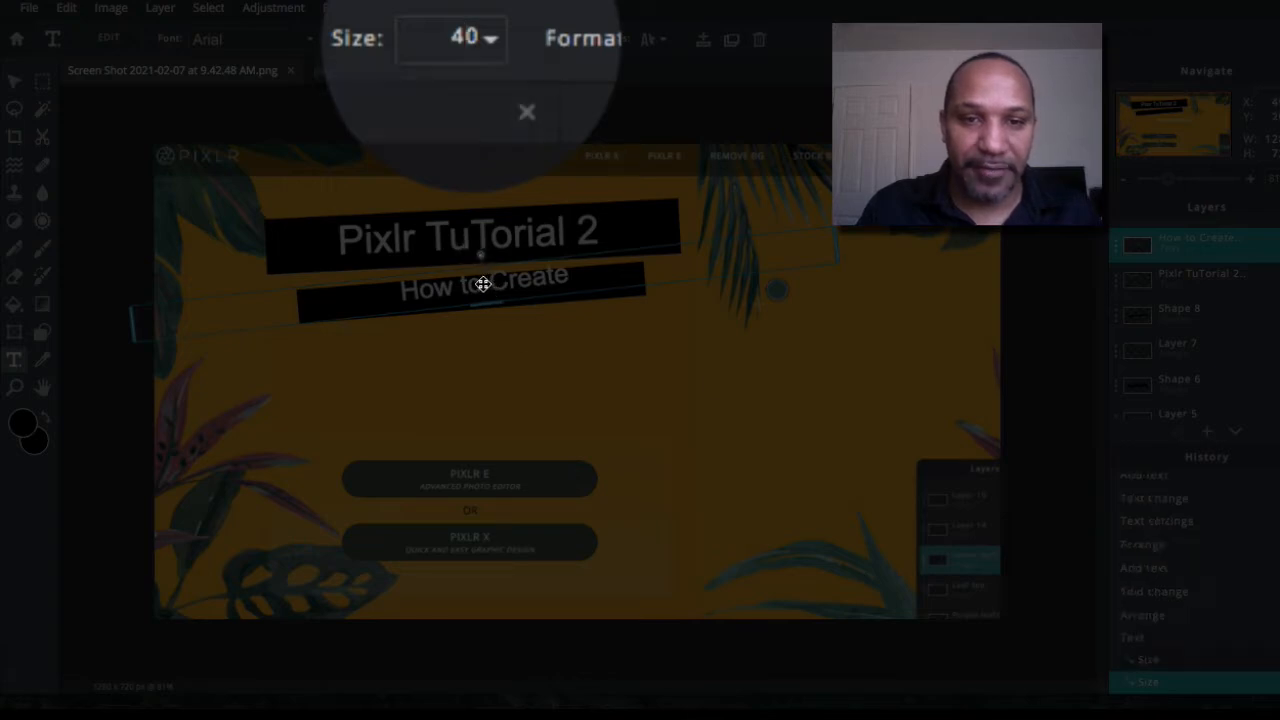
- Center the "How to Create" text on the lower black banner and fine-tune its rotation to match the tilt
{"action": "left_click_drag", "start_coordinate": [471, 286], "coordinate": [466, 292]}
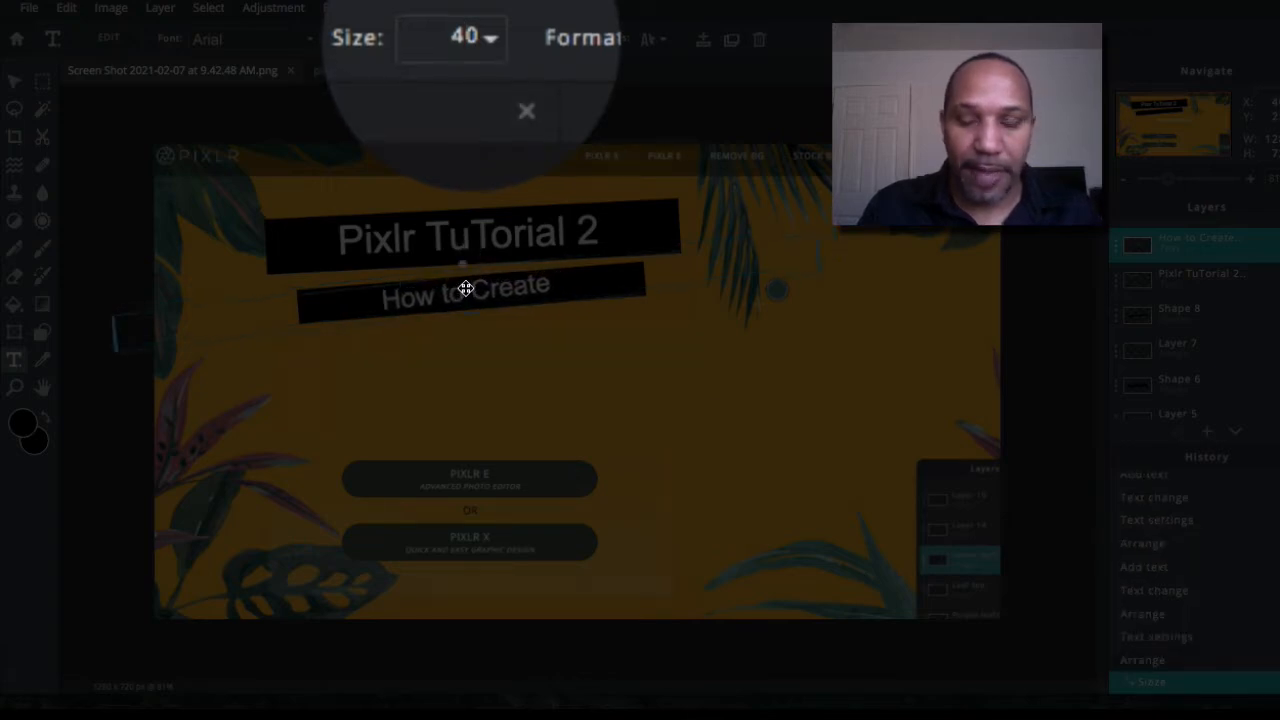
{"action": "key", "text": "Right"}
{"action": "key", "text": "Right"}
{"action": "key", "text": "Right"}
{"action": "key", "text": "Right"}
{"action": "key", "text": "Right"}
{"action": "key", "text": "Right"}
{"action": "key", "text": "Right"}
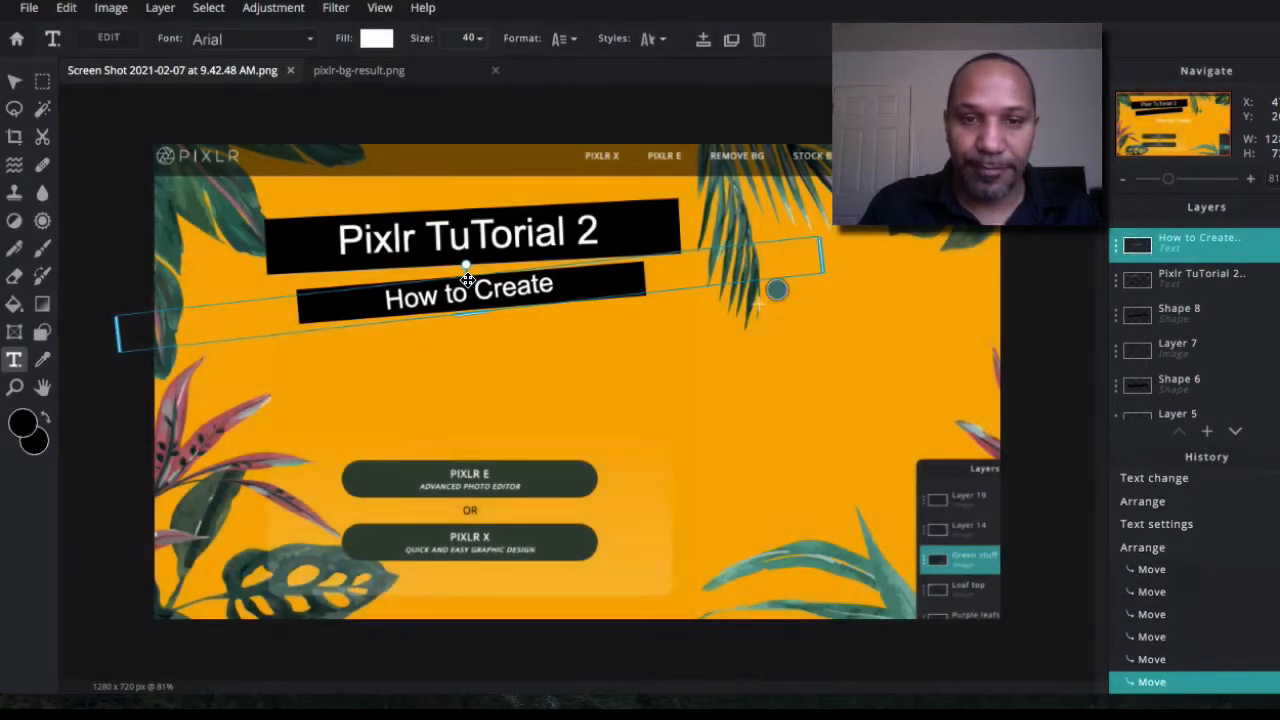
{"action": "key", "text": "Left"}
{"action": "key", "text": "Left"}
{"action": "key", "text": "Left"}
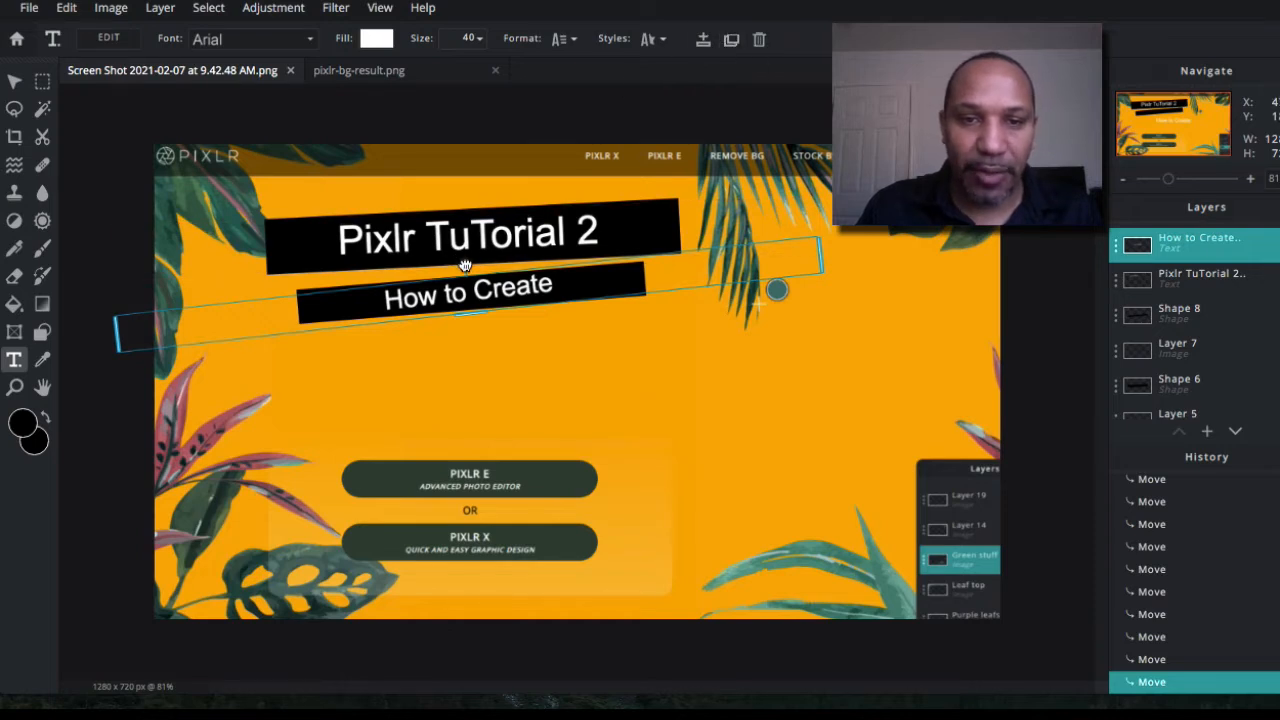
{"action": "left_click_drag", "start_coordinate": [465, 264], "coordinate": [466, 268]}
{"action": "left_click", "coordinate": [683, 386]}
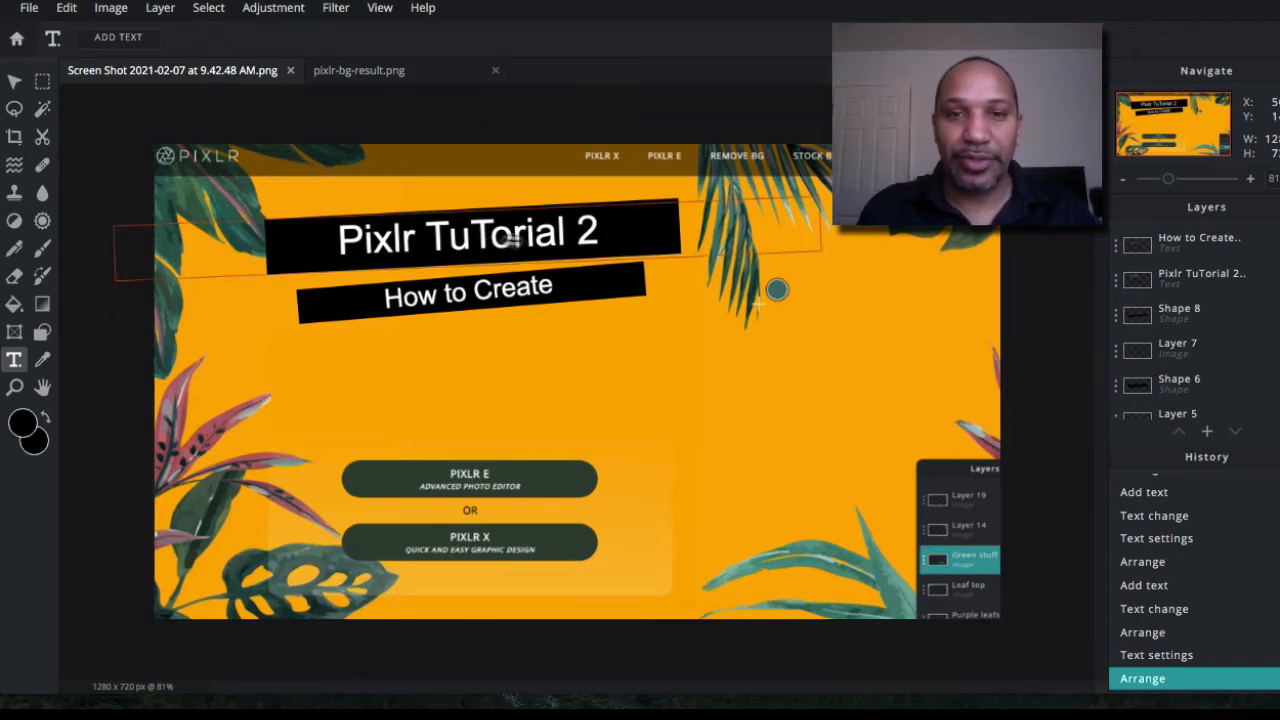
- Apply bold formatting to the "How to Create" text
{"action": "left_click", "coordinate": [428, 231]}
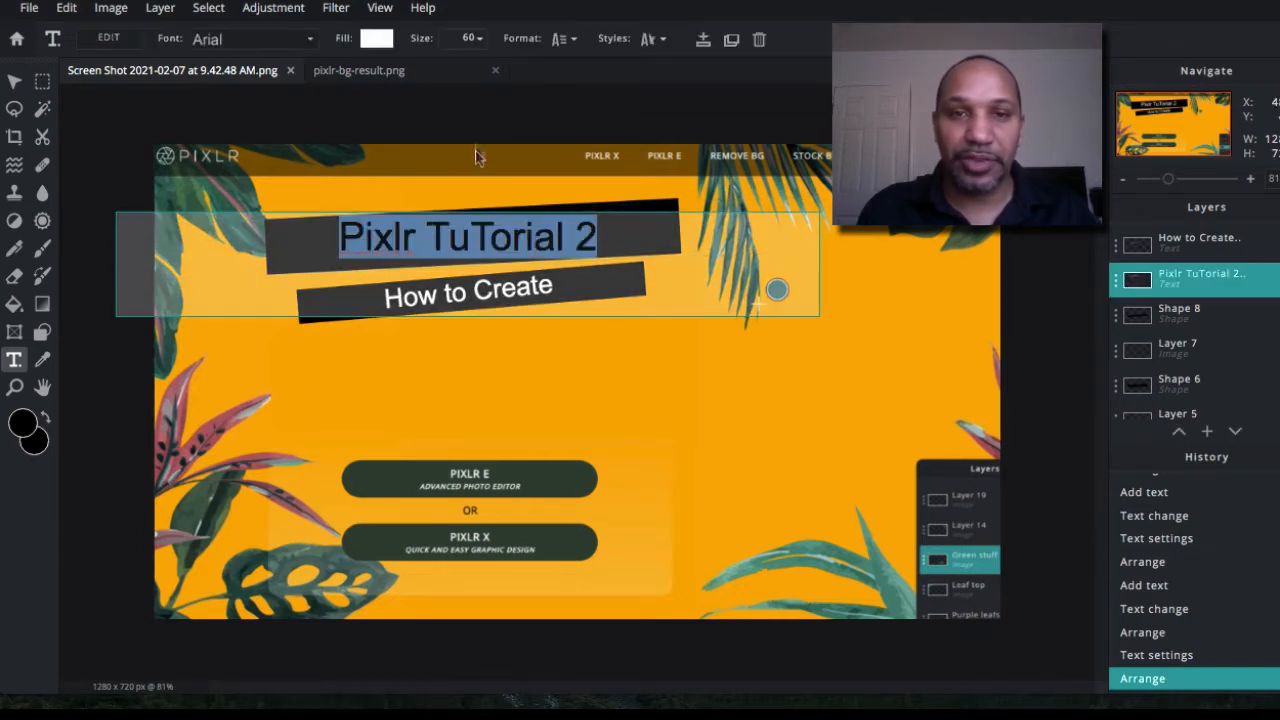
{"action": "left_click", "coordinate": [559, 40]}
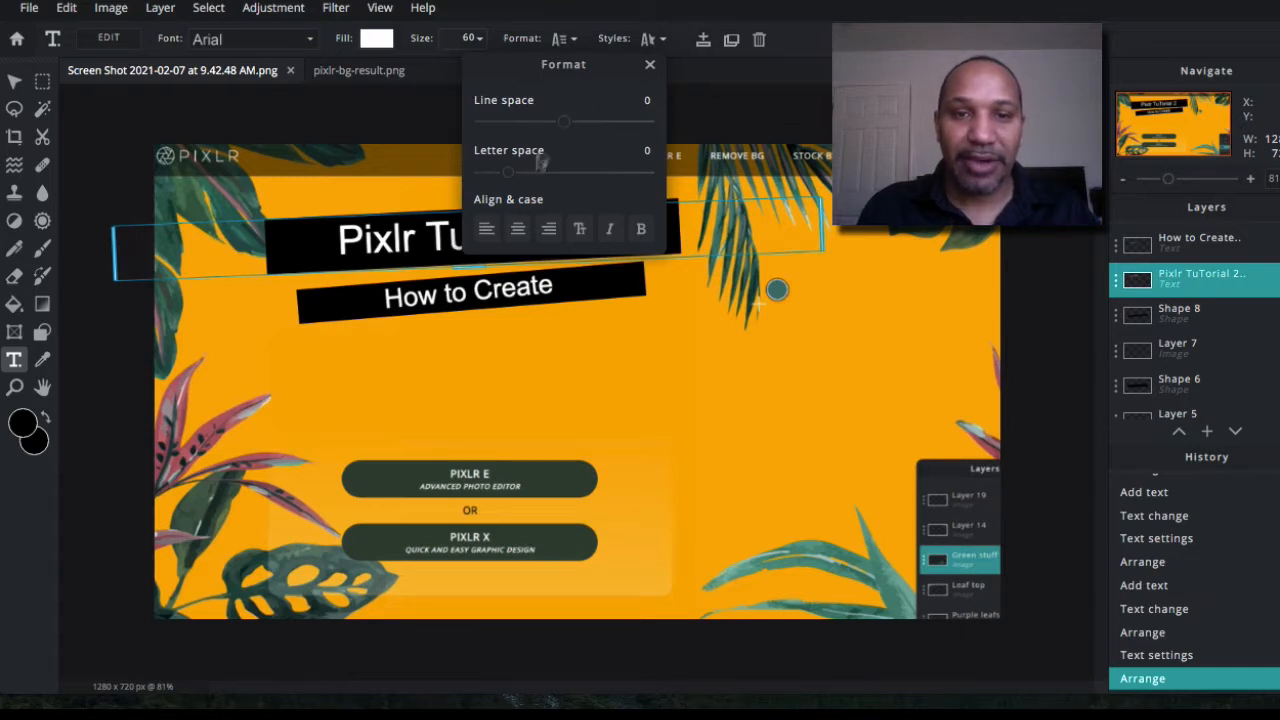
{"action": "left_click", "coordinate": [501, 280]}
{"action": "left_click", "coordinate": [505, 288]}
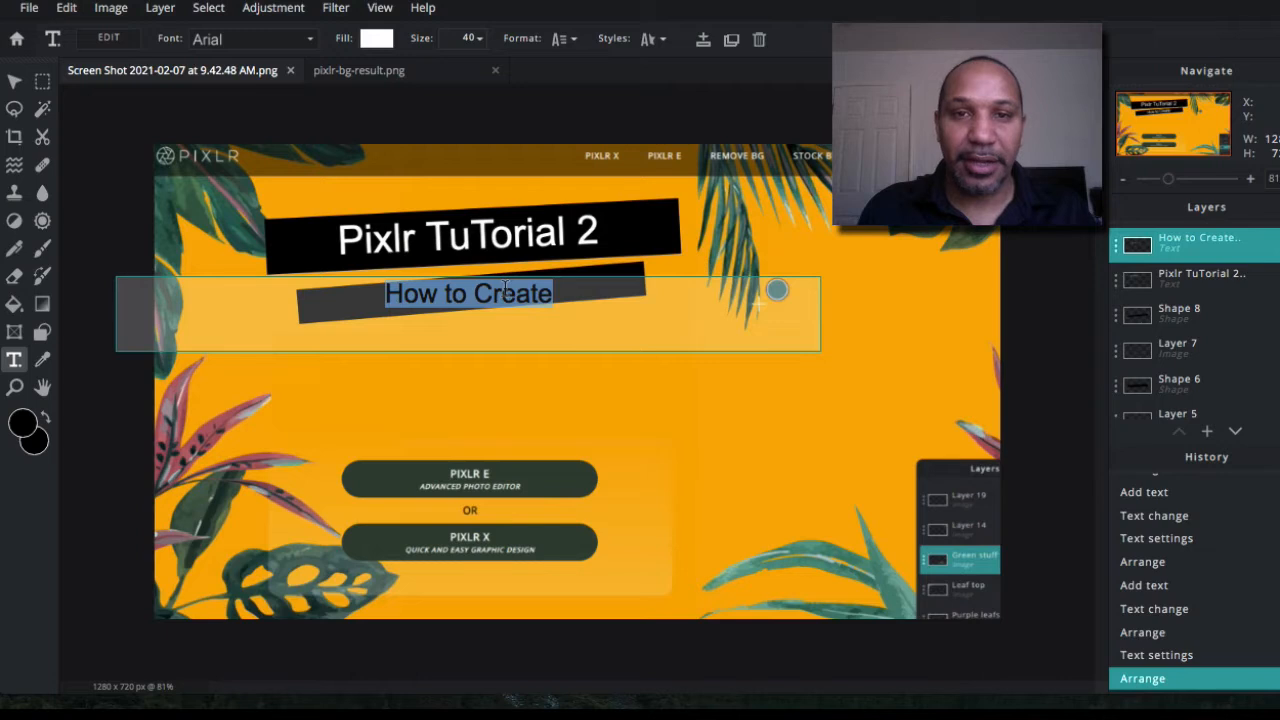
{"action": "left_click", "coordinate": [561, 40]}
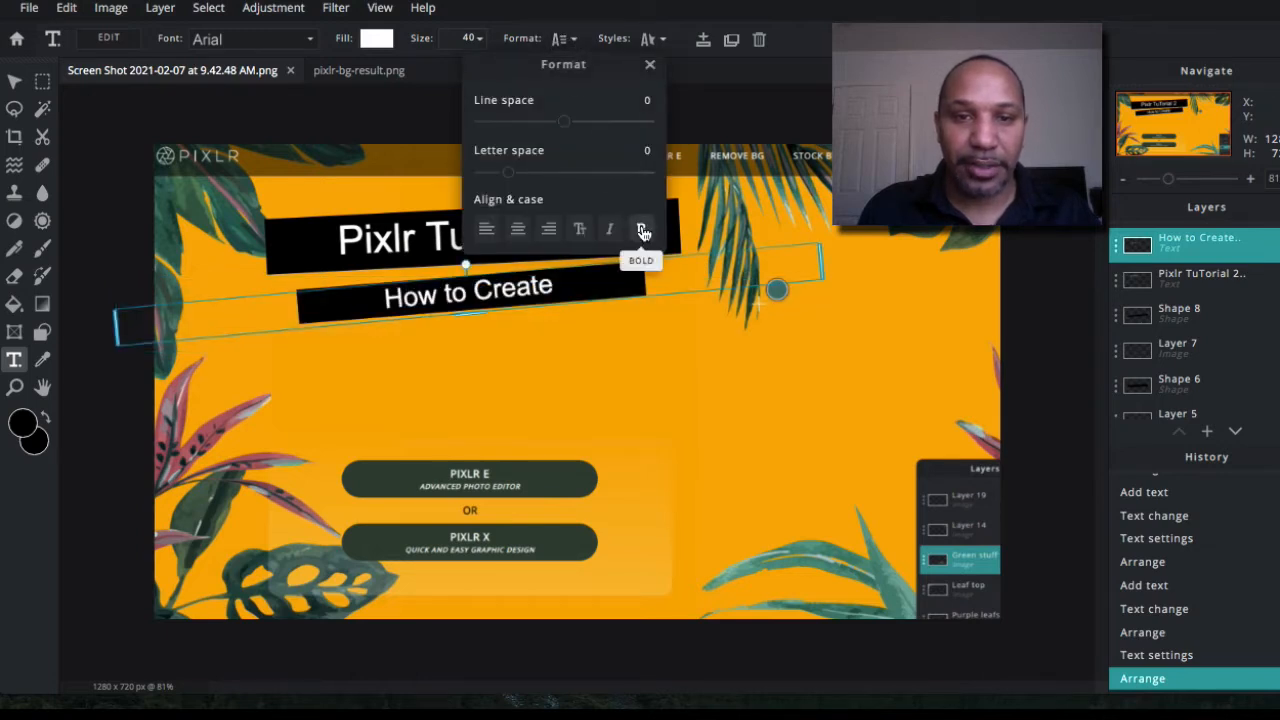
{"action": "left_click", "coordinate": [641, 228]}
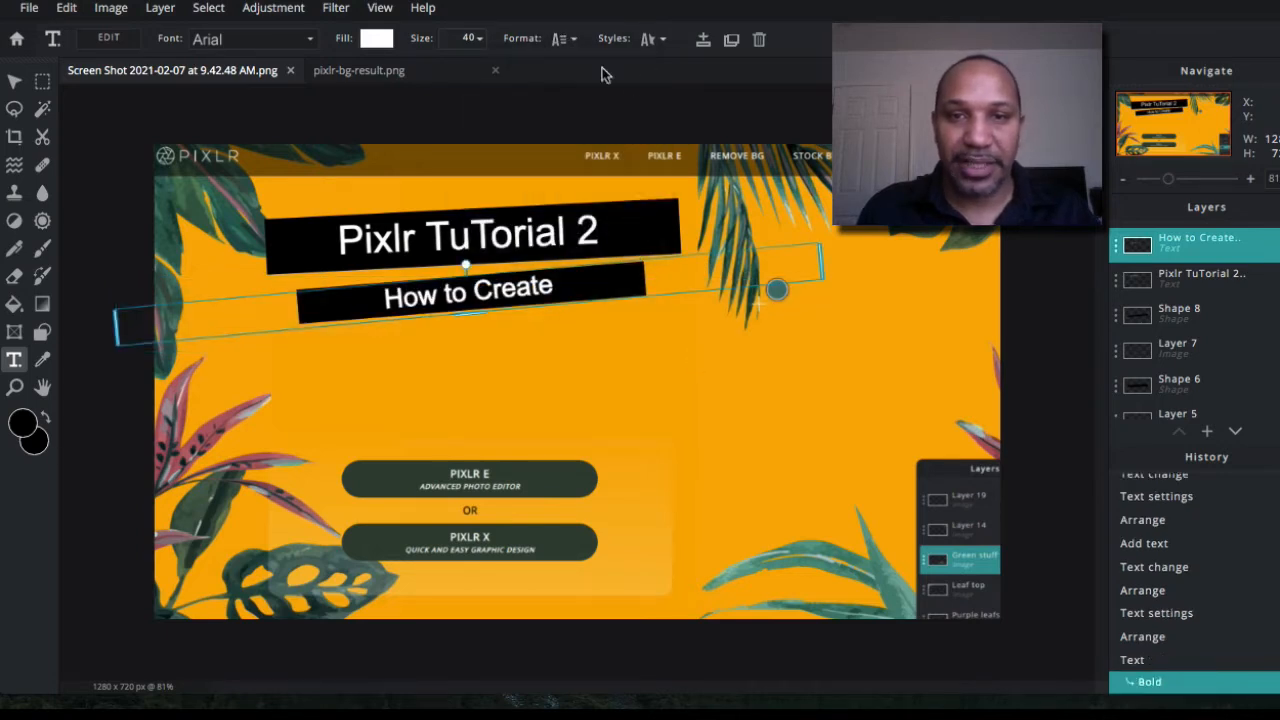
- Check the available style options for the "How to Create" text and finish editing it
{"action": "left_click", "coordinate": [651, 39]}
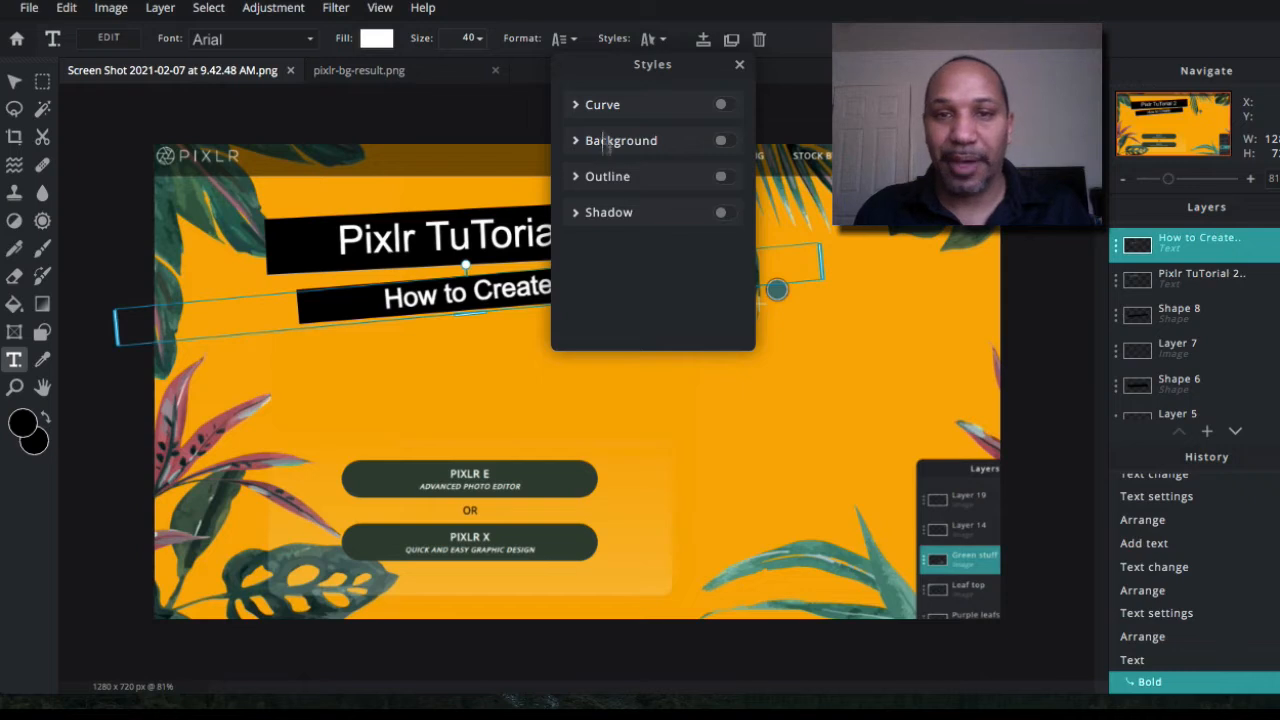
{"action": "left_click", "coordinate": [659, 42]}
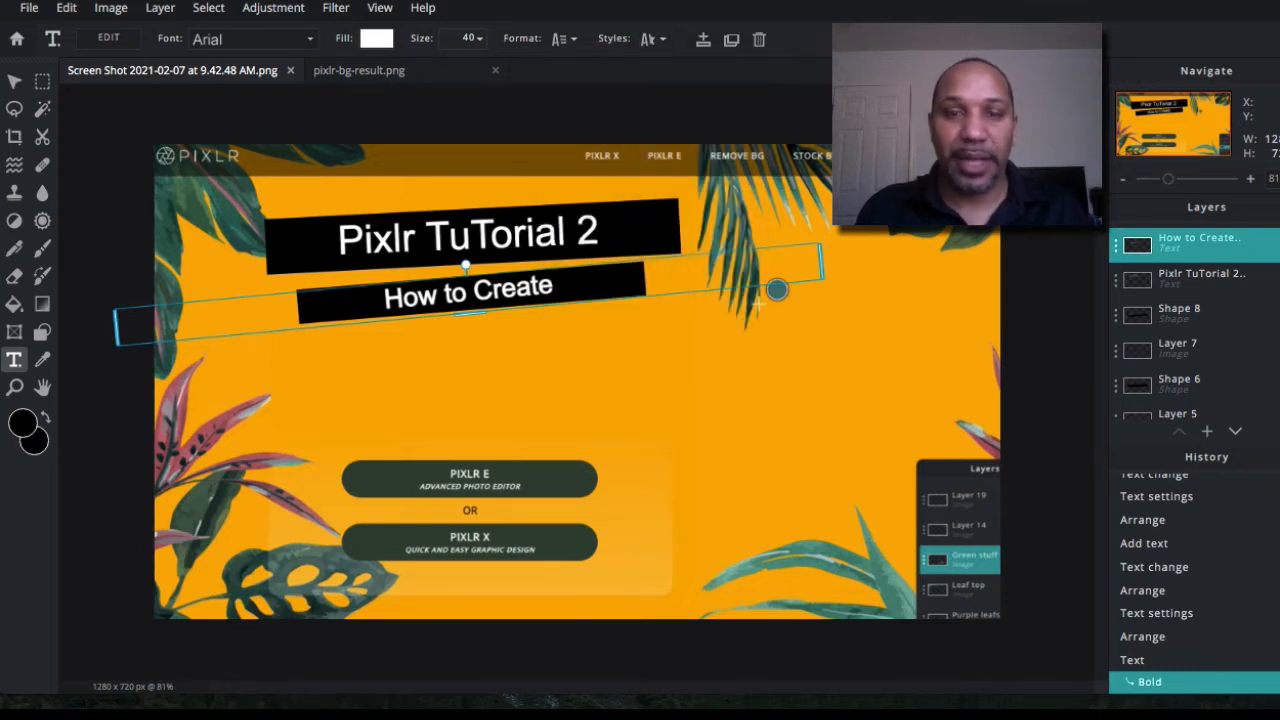
{"action": "left_click", "coordinate": [748, 101]}
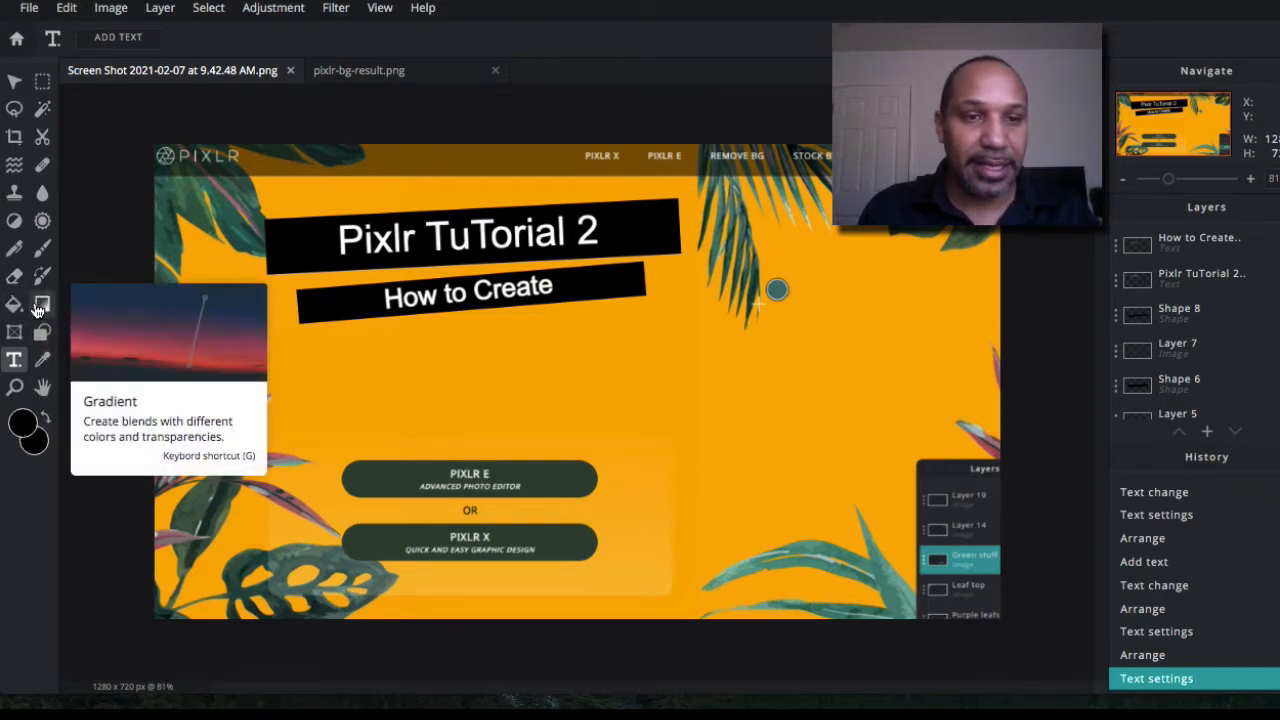
{"action": "left_click", "coordinate": [272, 250]}
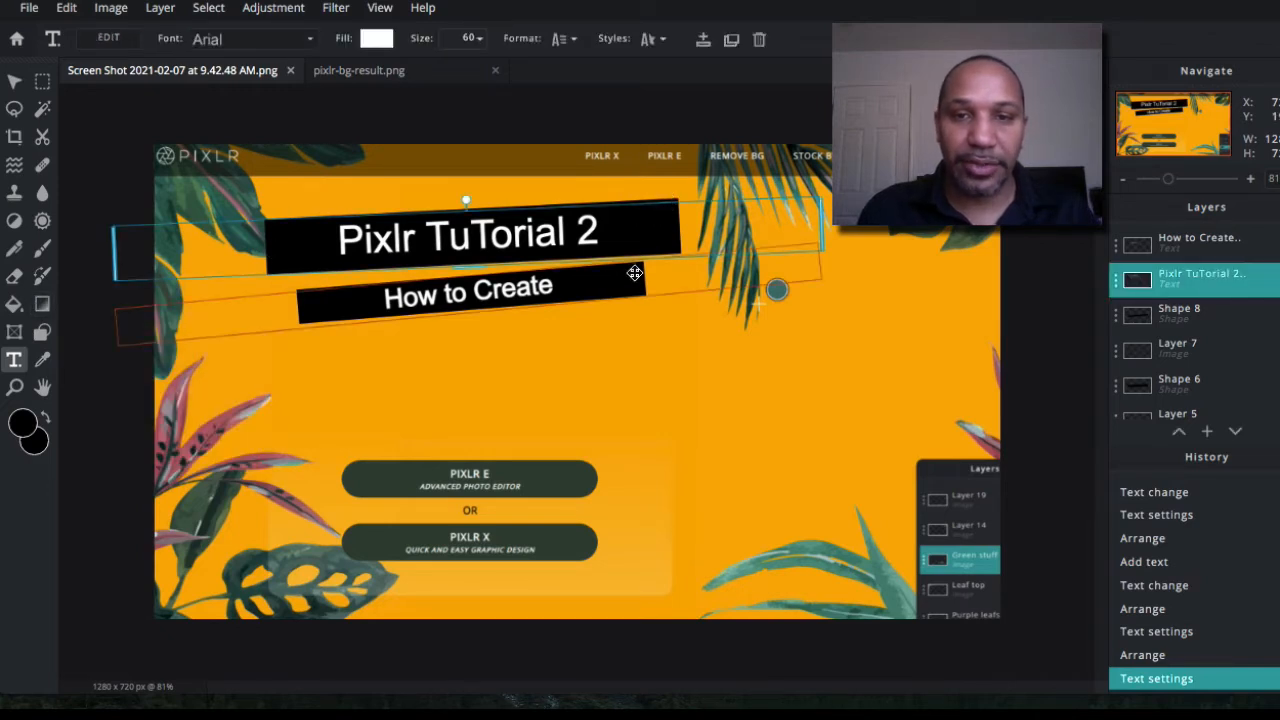
{"action": "left_click_drag", "start_coordinate": [648, 200], "coordinate": [648, 212]}
{"action": "key", "text": "ctrl+z"}
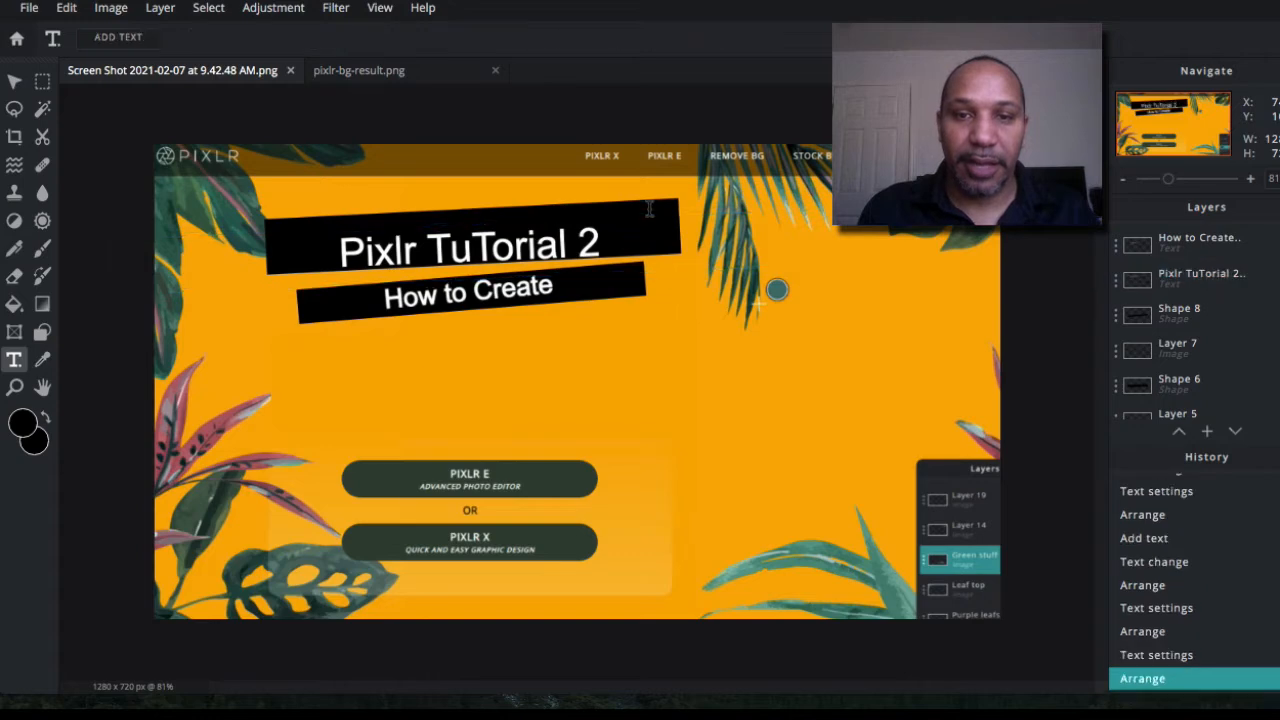
{"action": "left_click", "coordinate": [649, 194]}
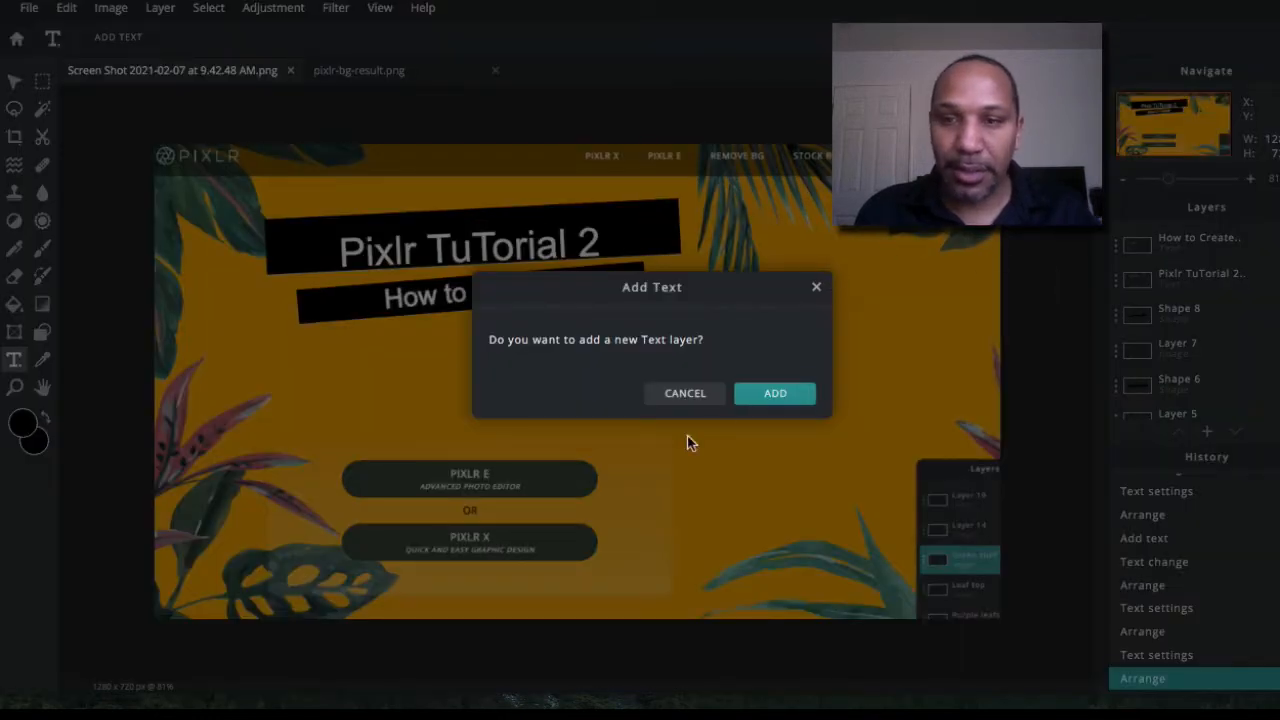
{"action": "left_click", "coordinate": [685, 393]}
- Duplicate the Shape 6 layer of the top black banner and place the copy below the "How to Create" banner
{"action": "scroll", "coordinate": [1200, 305], "scroll_direction": "down", "scroll_amount": 2}
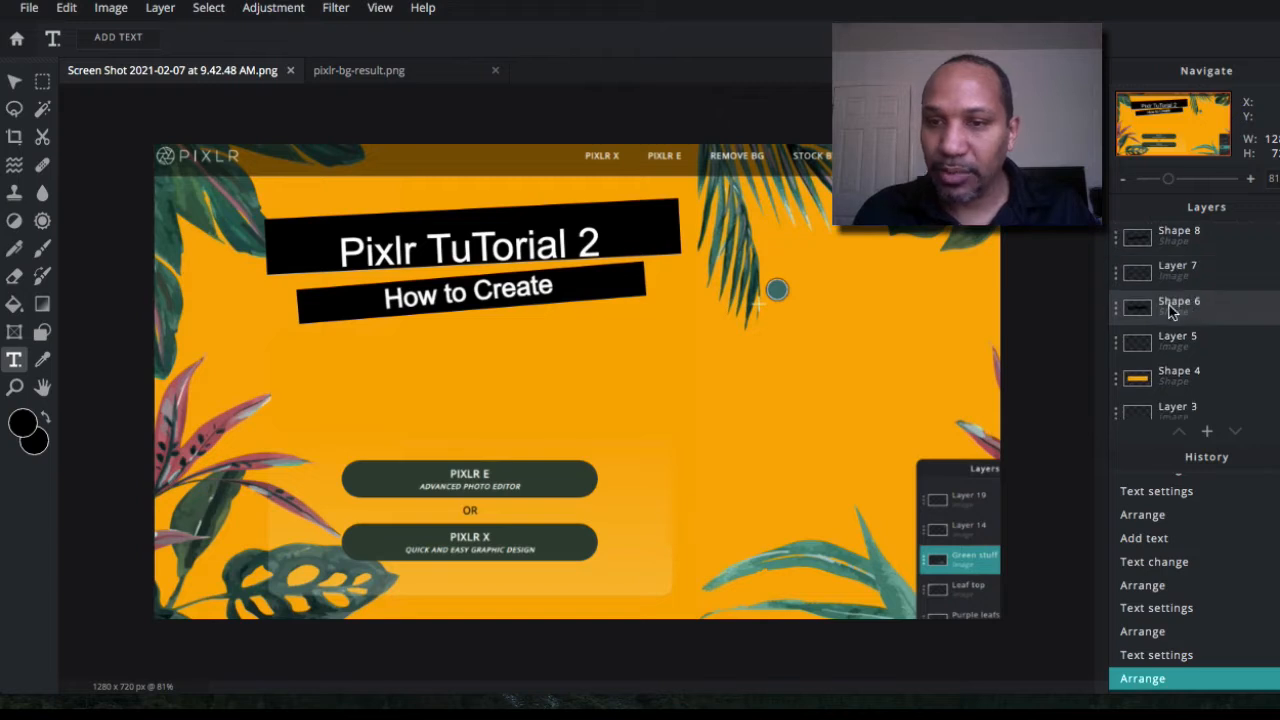
{"action": "left_click", "coordinate": [1168, 303]}
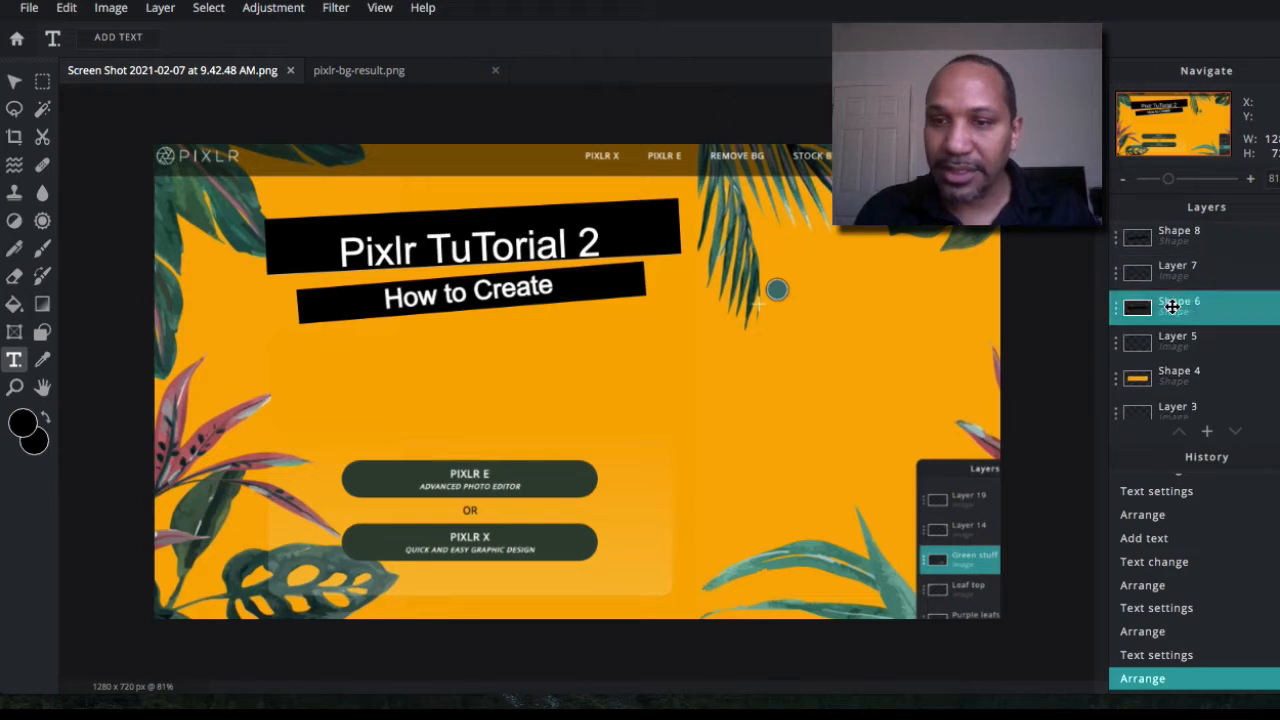
{"action": "left_click", "coordinate": [1117, 312]}
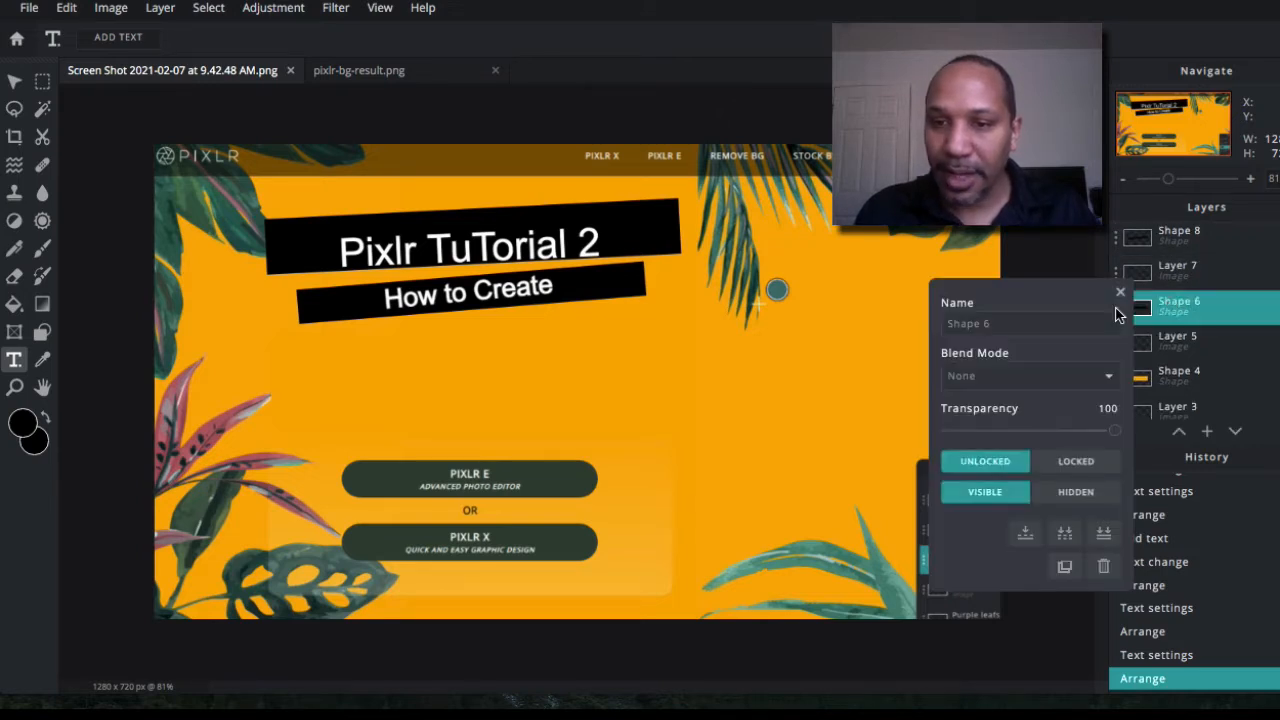
{"action": "left_click", "coordinate": [1065, 567]}
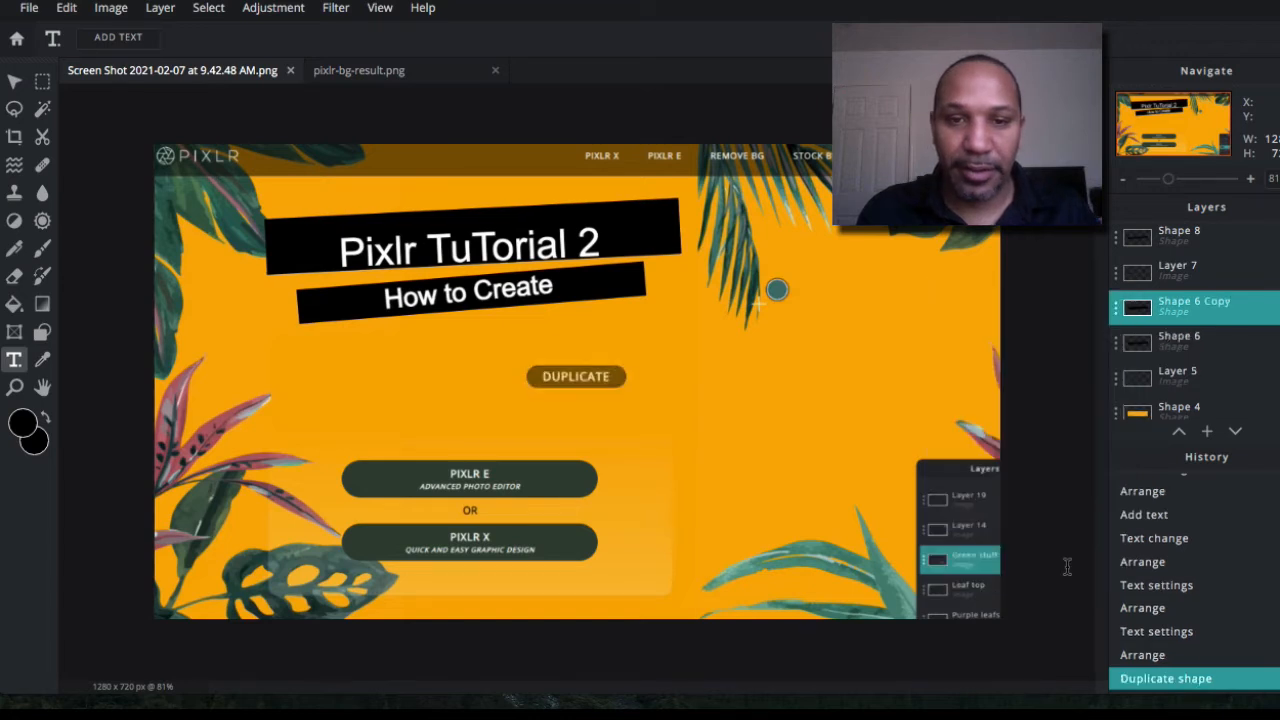
{"action": "left_click", "coordinate": [668, 229]}
{"action": "left_click_drag", "start_coordinate": [654, 199], "coordinate": [649, 189]}
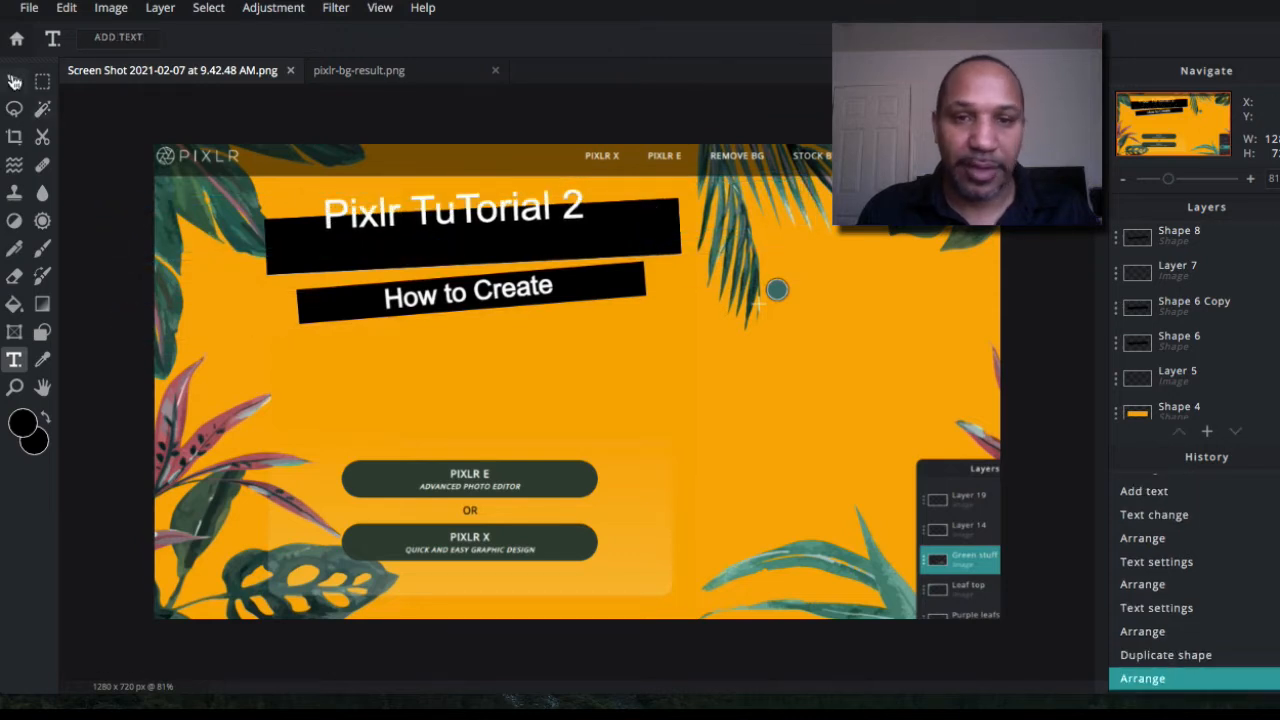
{"action": "left_click", "coordinate": [14, 81]}
{"action": "left_click_drag", "start_coordinate": [543, 250], "coordinate": [531, 370]}
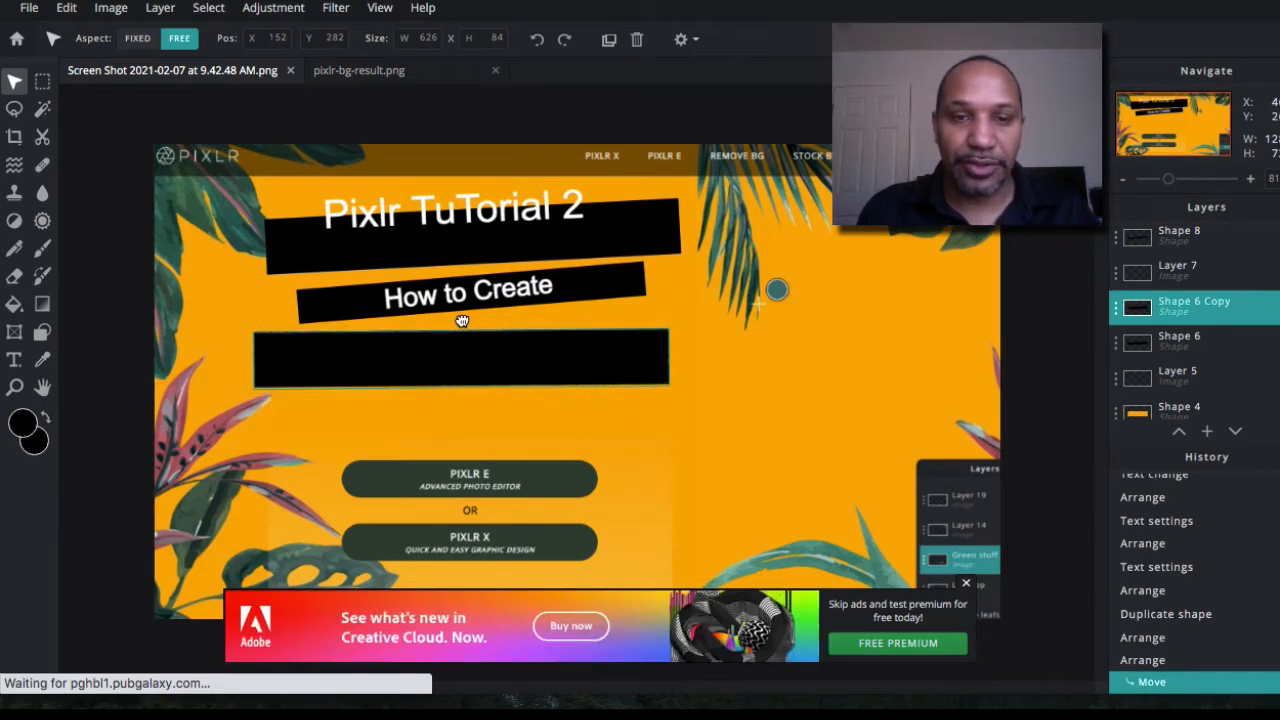
- Tilt the banner copy, enlarge it to about 620 × 132, and position it just below the "How to Create" banner
{"action": "left_click_drag", "start_coordinate": [460, 320], "coordinate": [459, 320]}
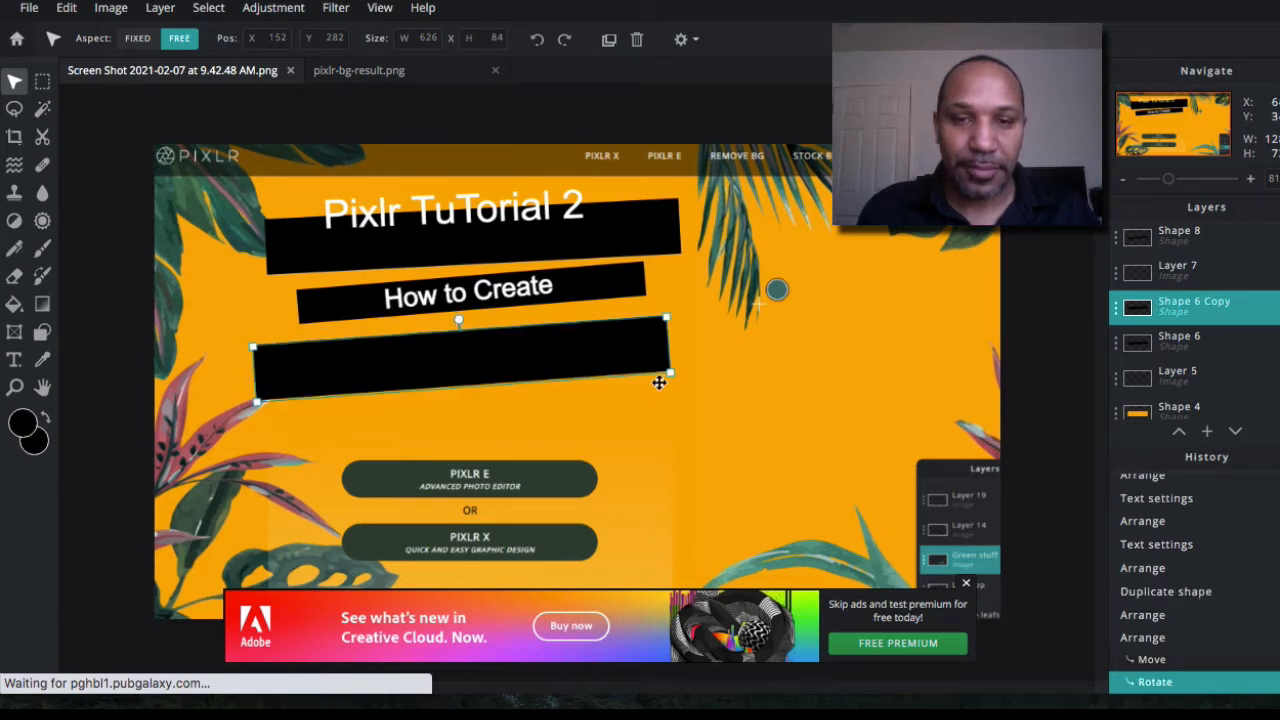
{"action": "left_click_drag", "start_coordinate": [670, 374], "coordinate": [668, 405]}
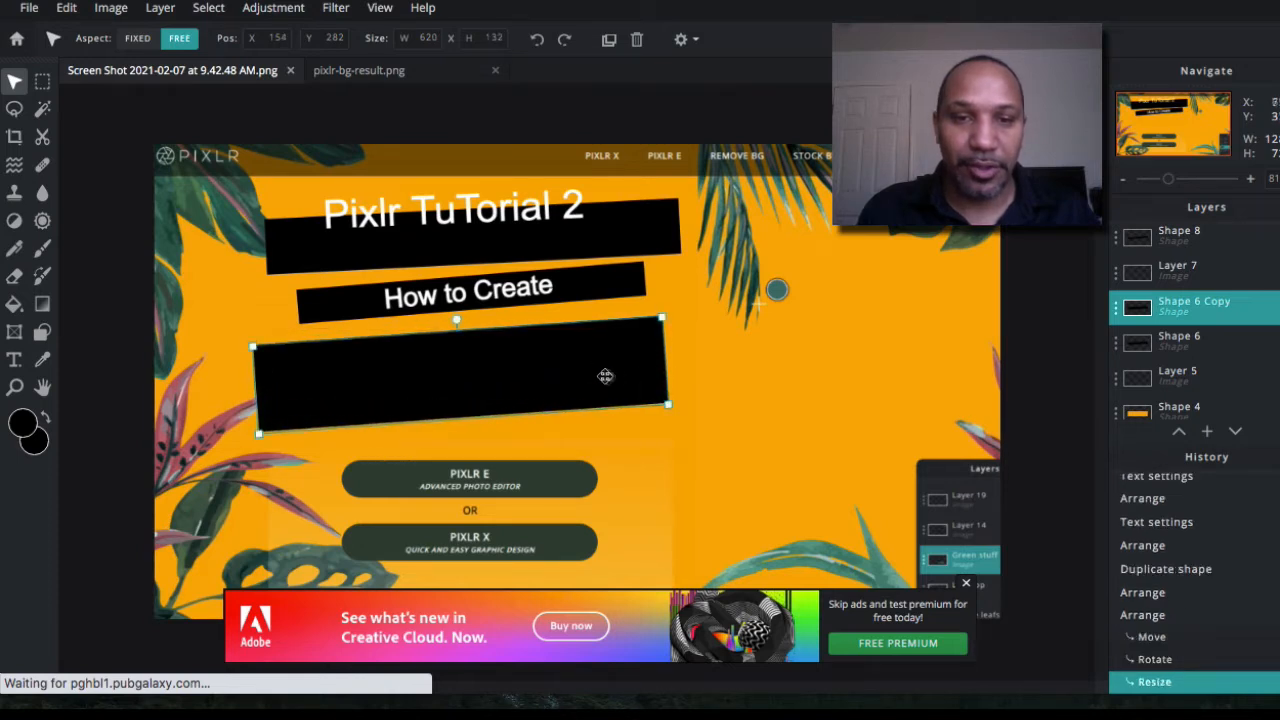
{"action": "left_click_drag", "start_coordinate": [605, 375], "coordinate": [593, 360]}
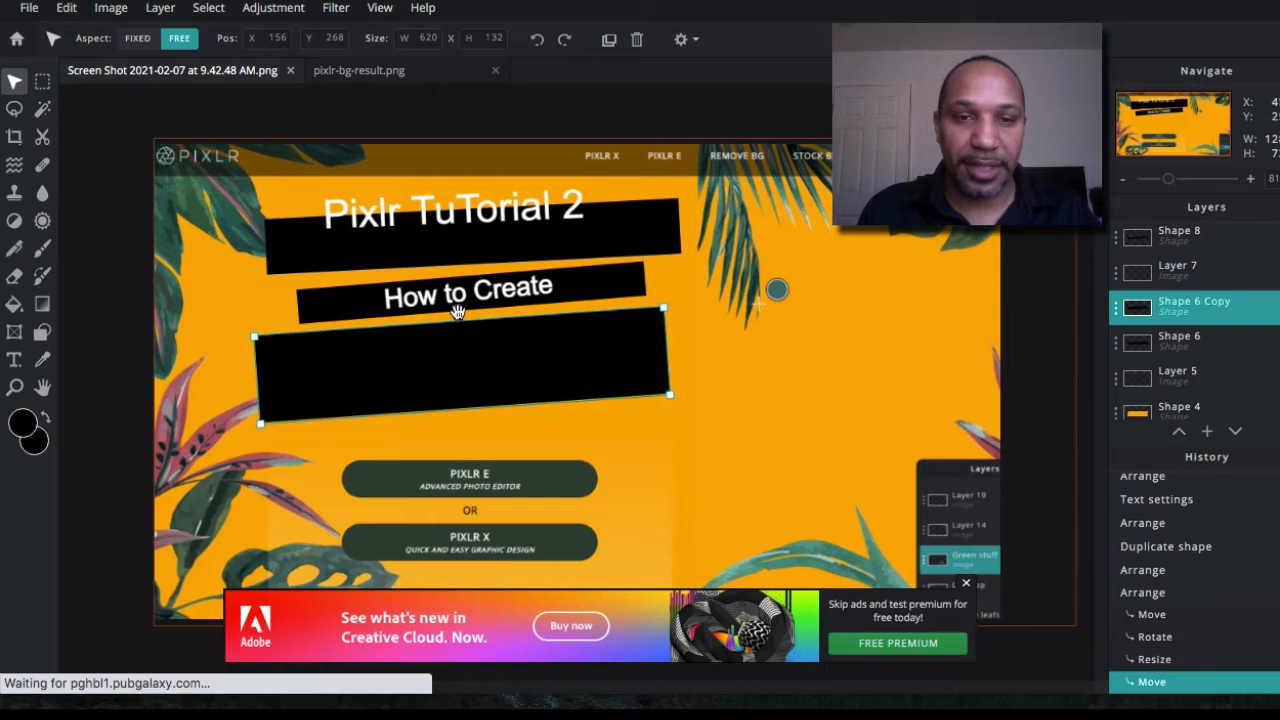
{"action": "left_click_drag", "start_coordinate": [457, 306], "coordinate": [458, 310]}
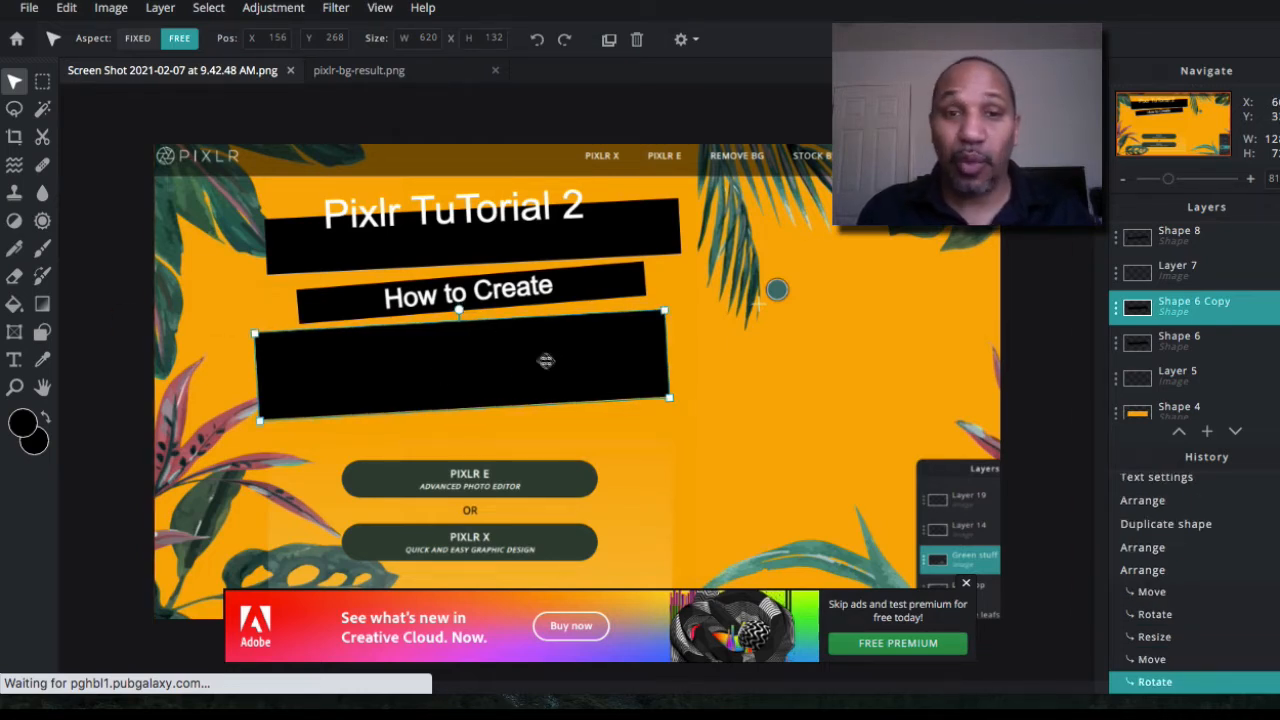
{"action": "left_click_drag", "start_coordinate": [523, 377], "coordinate": [524, 375]}
- Duplicate the enlarged black banner and move the copy beneath it
{"action": "left_click", "coordinate": [668, 239]}
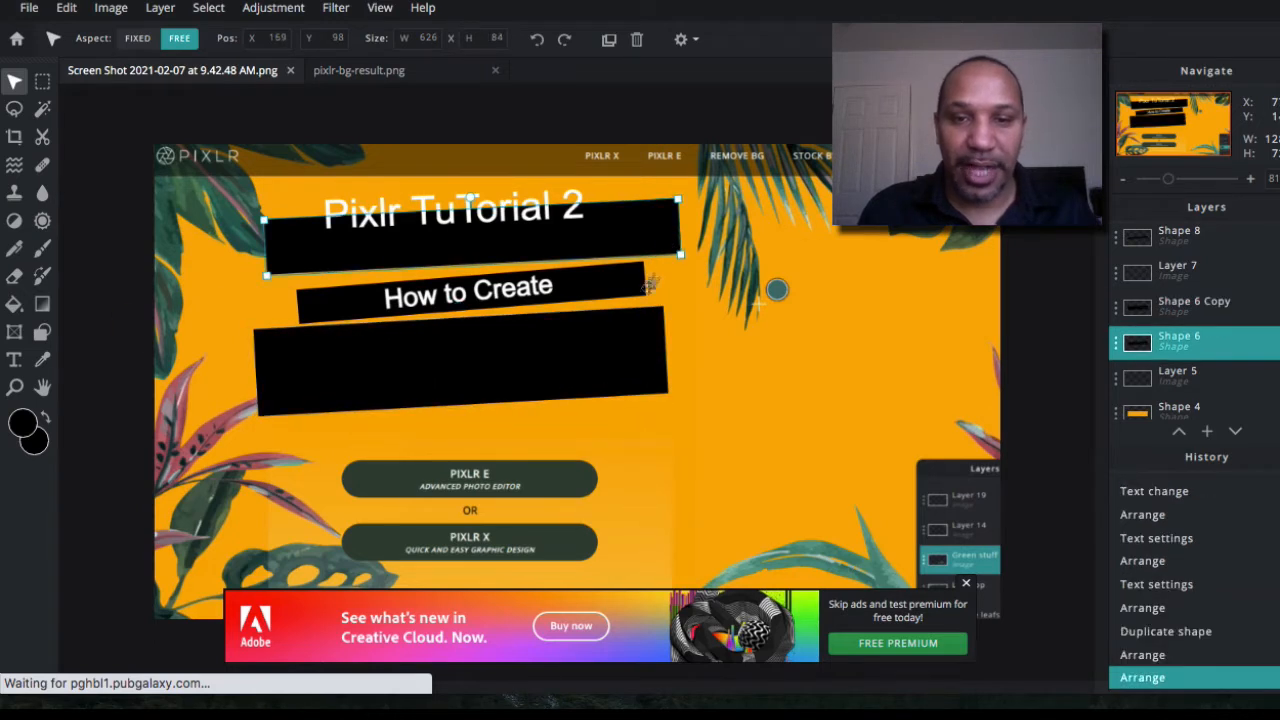
{"action": "left_click", "coordinate": [589, 351]}
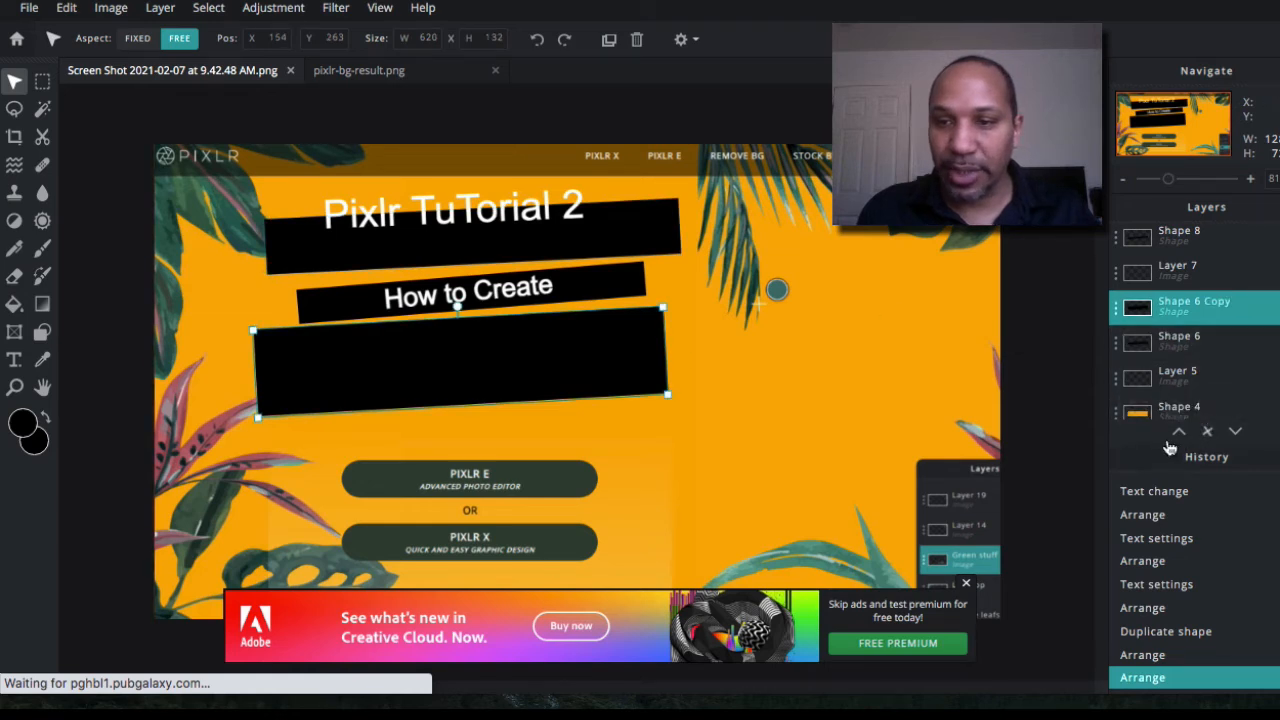
{"action": "left_click", "coordinate": [1116, 312]}
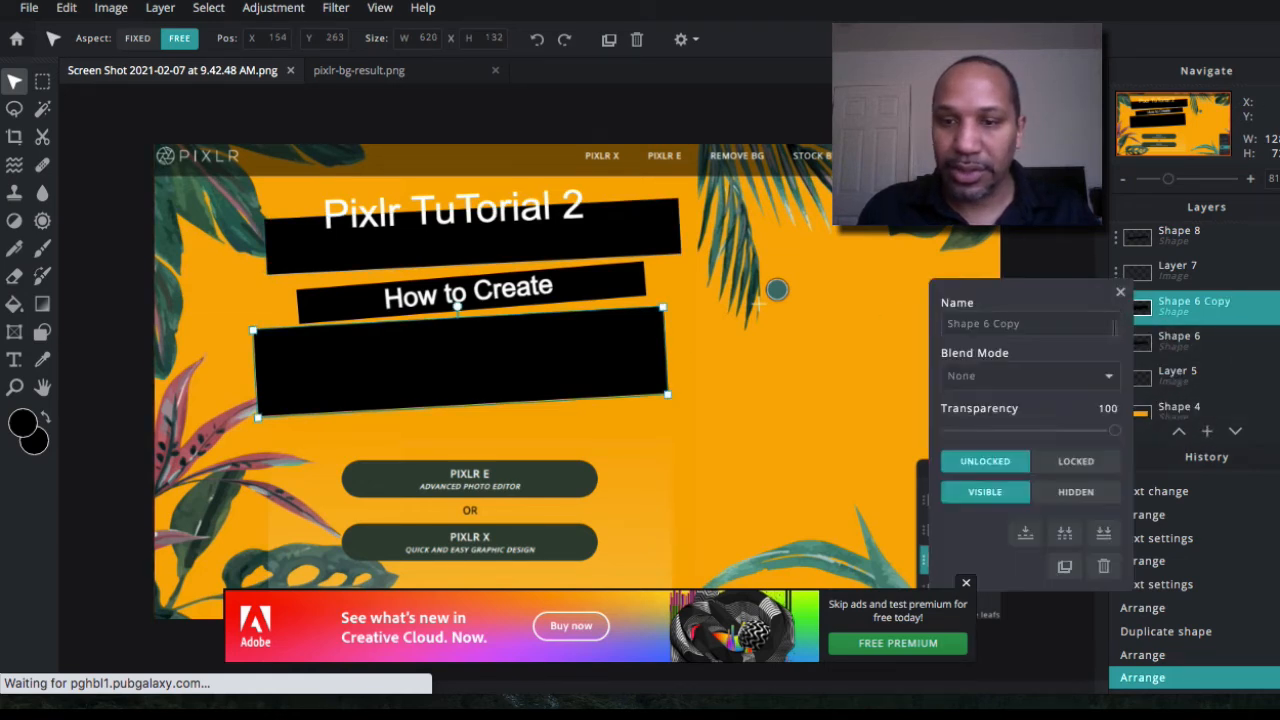
{"action": "left_click", "coordinate": [1066, 568]}
{"action": "left_click_drag", "start_coordinate": [545, 359], "coordinate": [603, 470]}
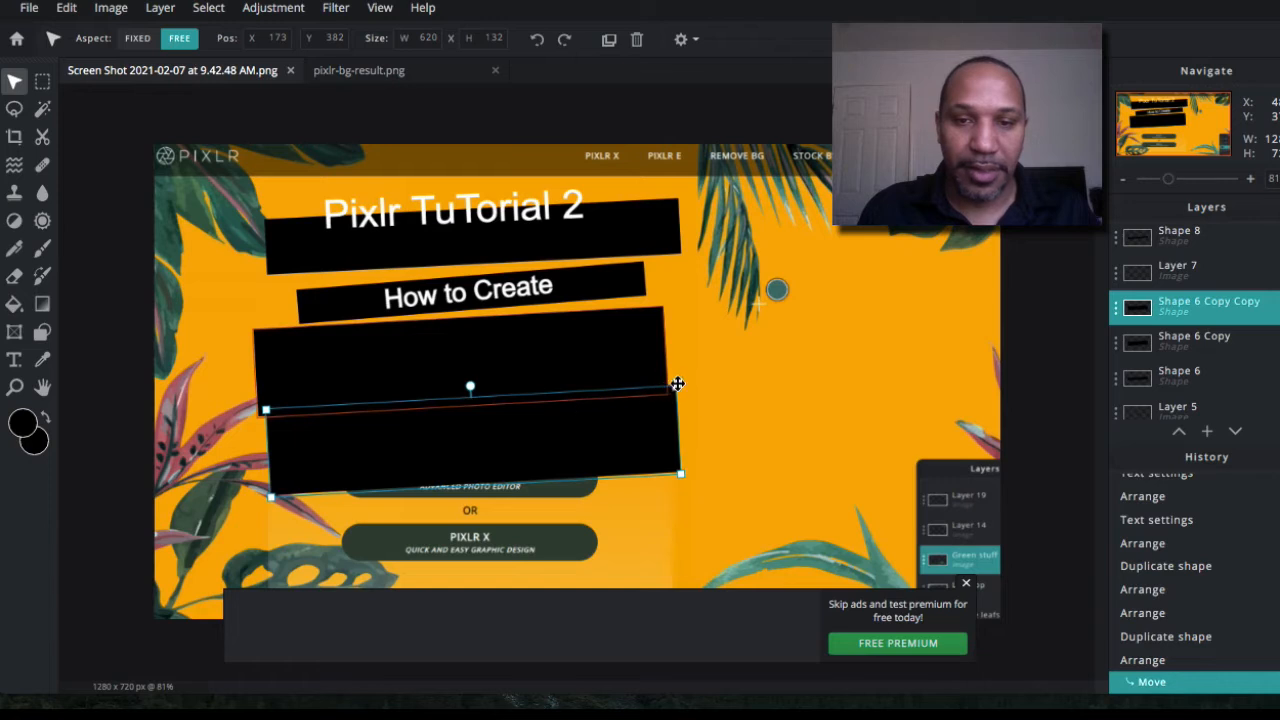
- Resize the lowest banner to about 611 × 103 and adjust its position and tilt, leaving a gap below the large banner
{"action": "left_click_drag", "start_coordinate": [674, 386], "coordinate": [651, 420]}
{"action": "left_click_drag", "start_coordinate": [586, 434], "coordinate": [560, 440]}
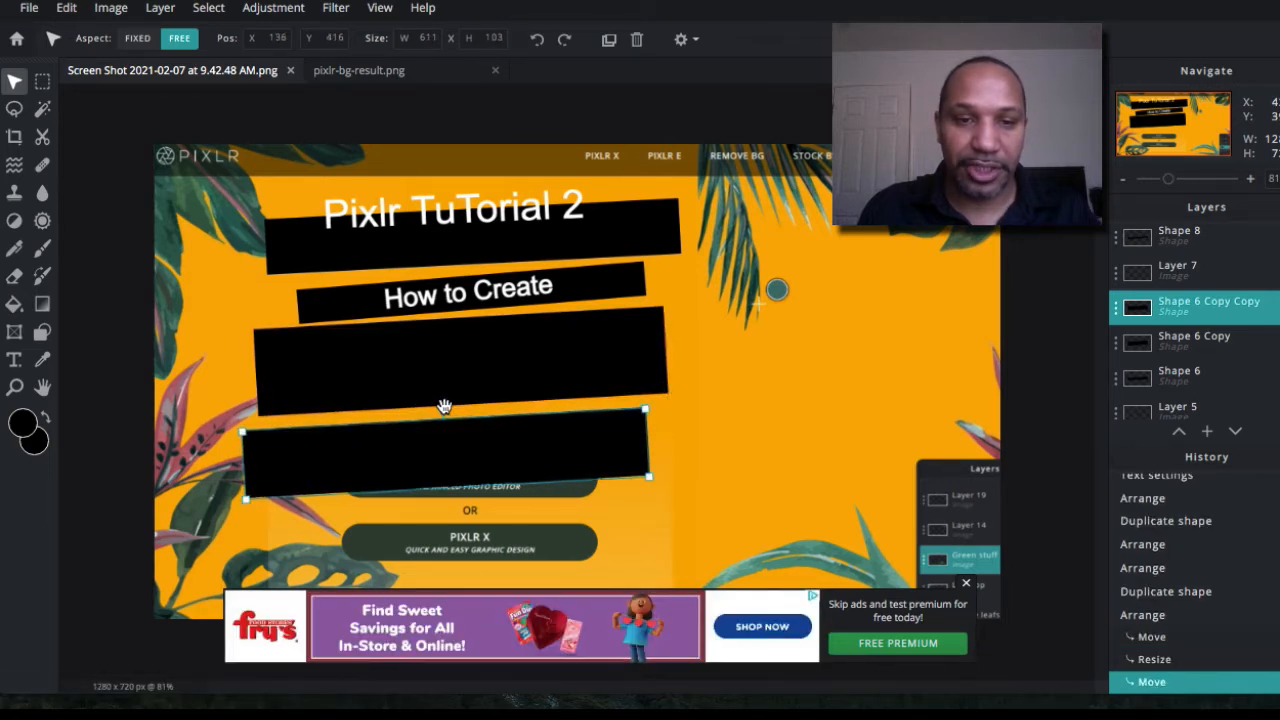
{"action": "left_click_drag", "start_coordinate": [444, 406], "coordinate": [443, 397]}
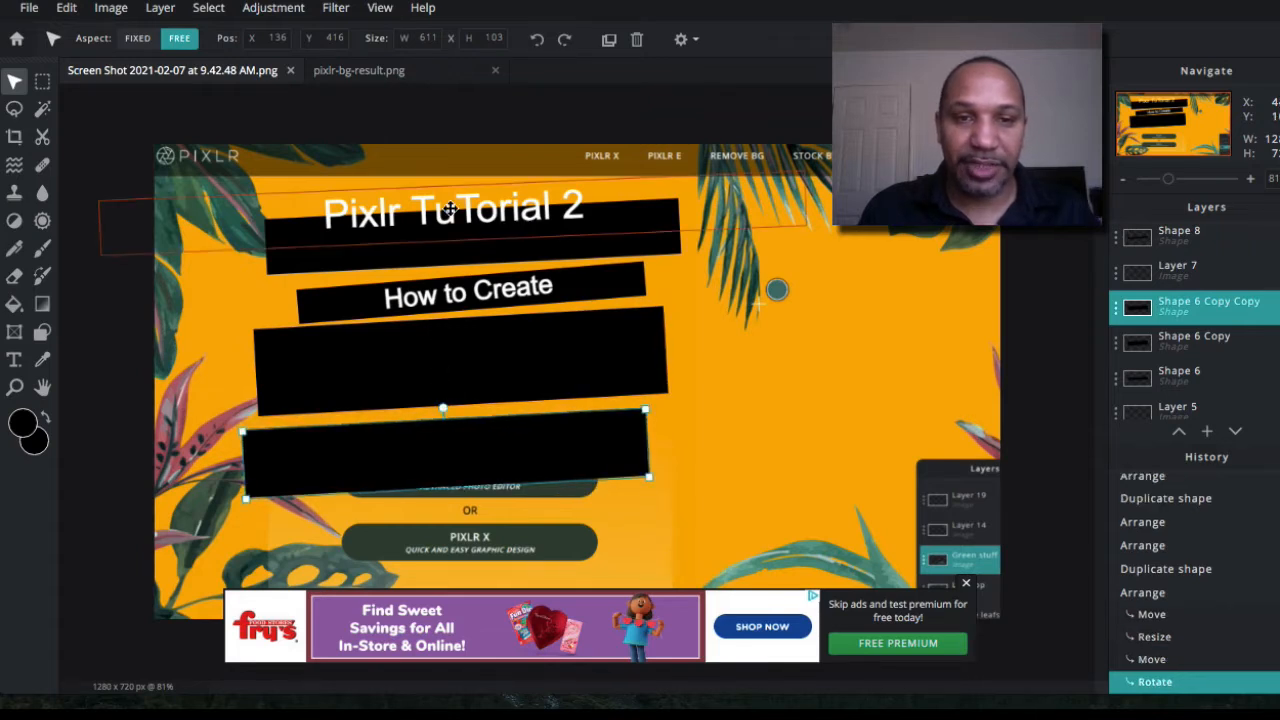
- Move the "Pixlr TuTorial 2" title back onto the top banner and place a duplicate of the text on the lowest banner
{"action": "left_click_drag", "start_coordinate": [450, 208], "coordinate": [452, 233]}
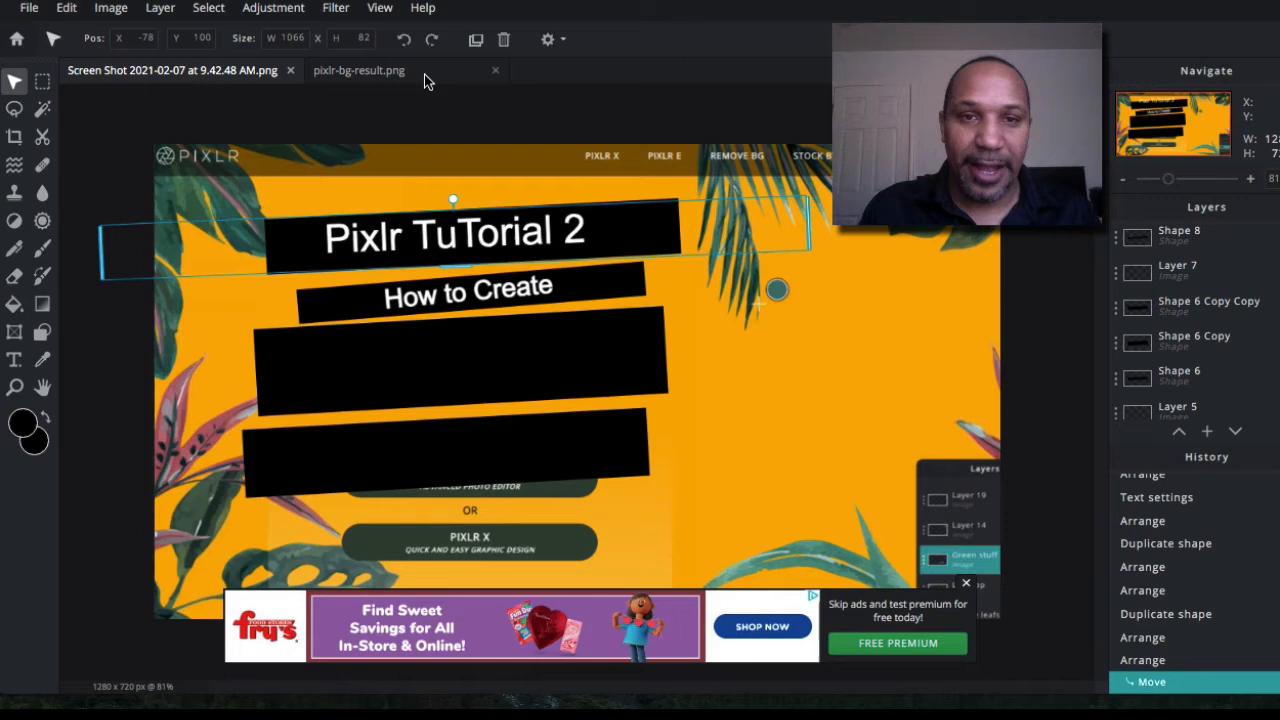
{"action": "left_click", "coordinate": [476, 45]}
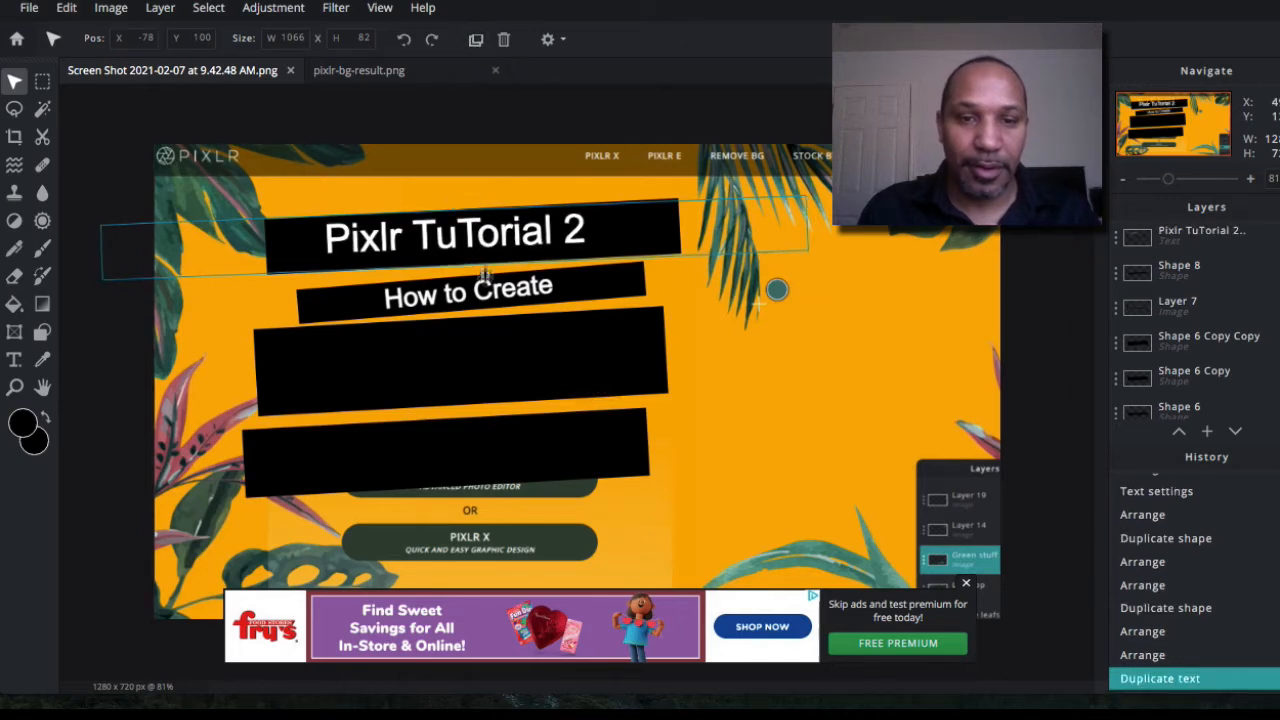
{"action": "left_click_drag", "start_coordinate": [480, 235], "coordinate": [463, 452]}
- Replace the duplicated text on the lowest banner with "THUMBNAIL"
{"action": "double_click", "coordinate": [463, 452]}
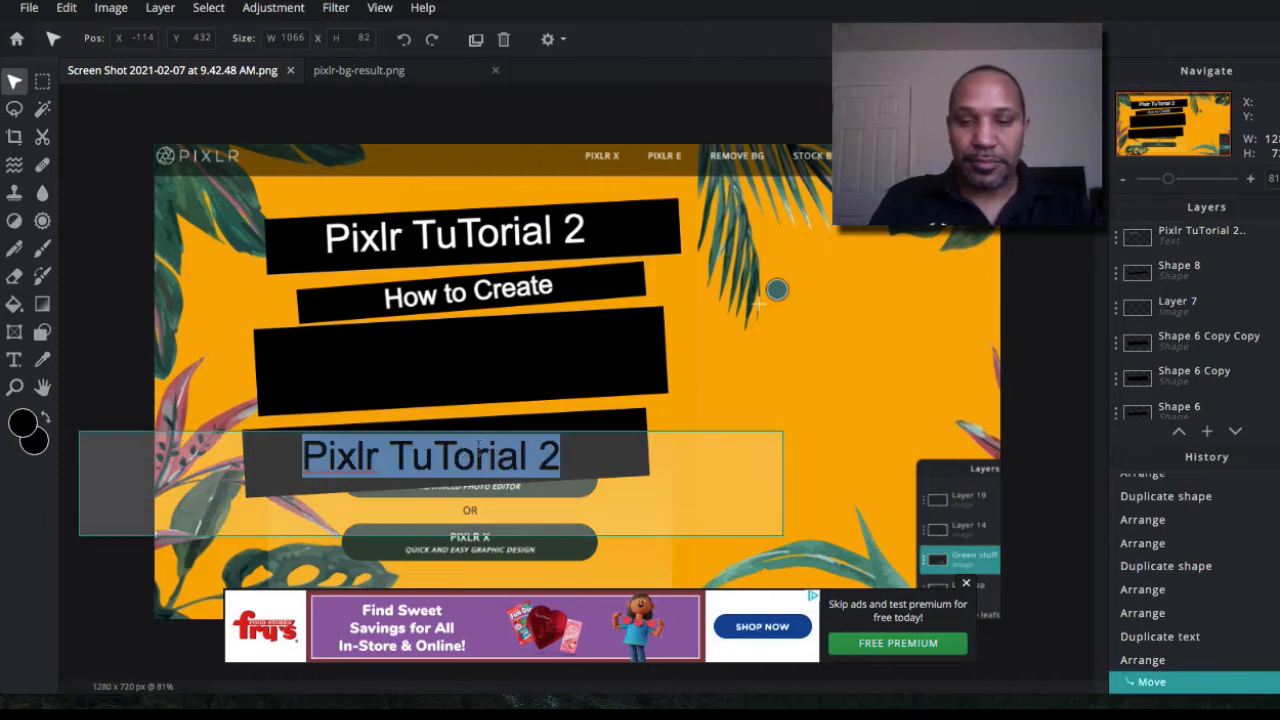
{"action": "type", "text": "THUMB"}
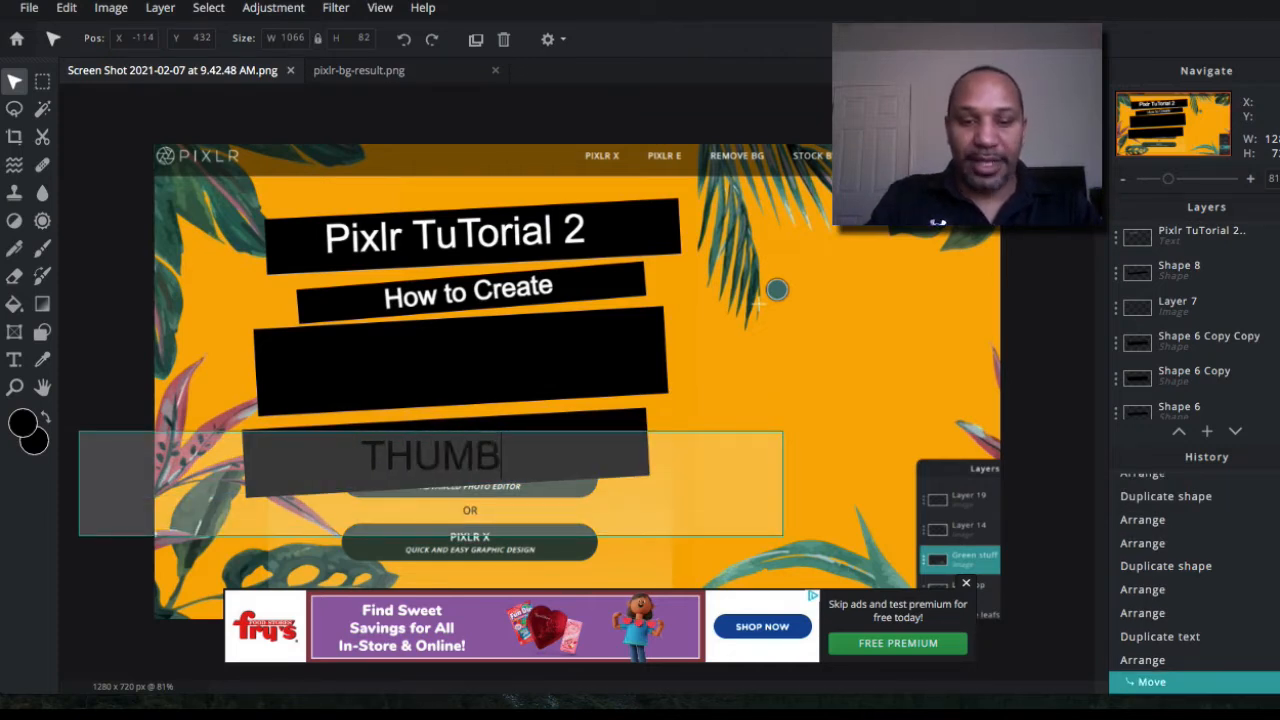
{"action": "type", "text": "NAIL"}
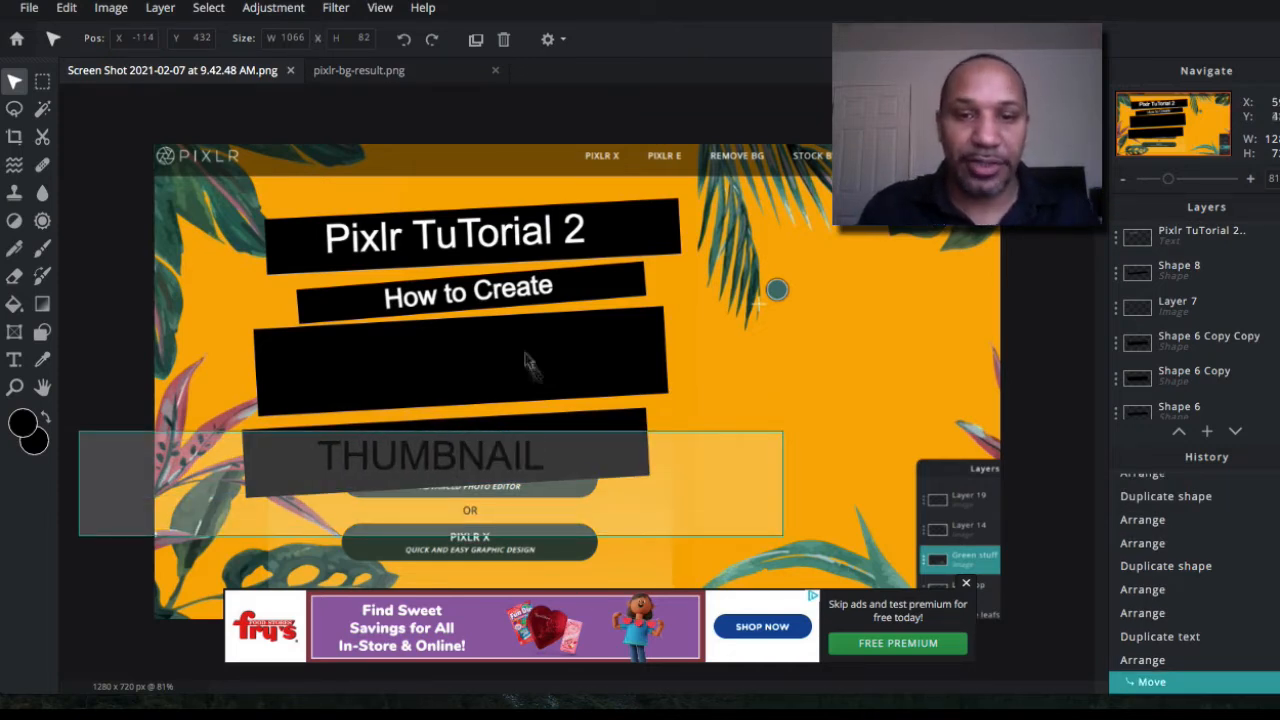
{"action": "left_click", "coordinate": [753, 401]}
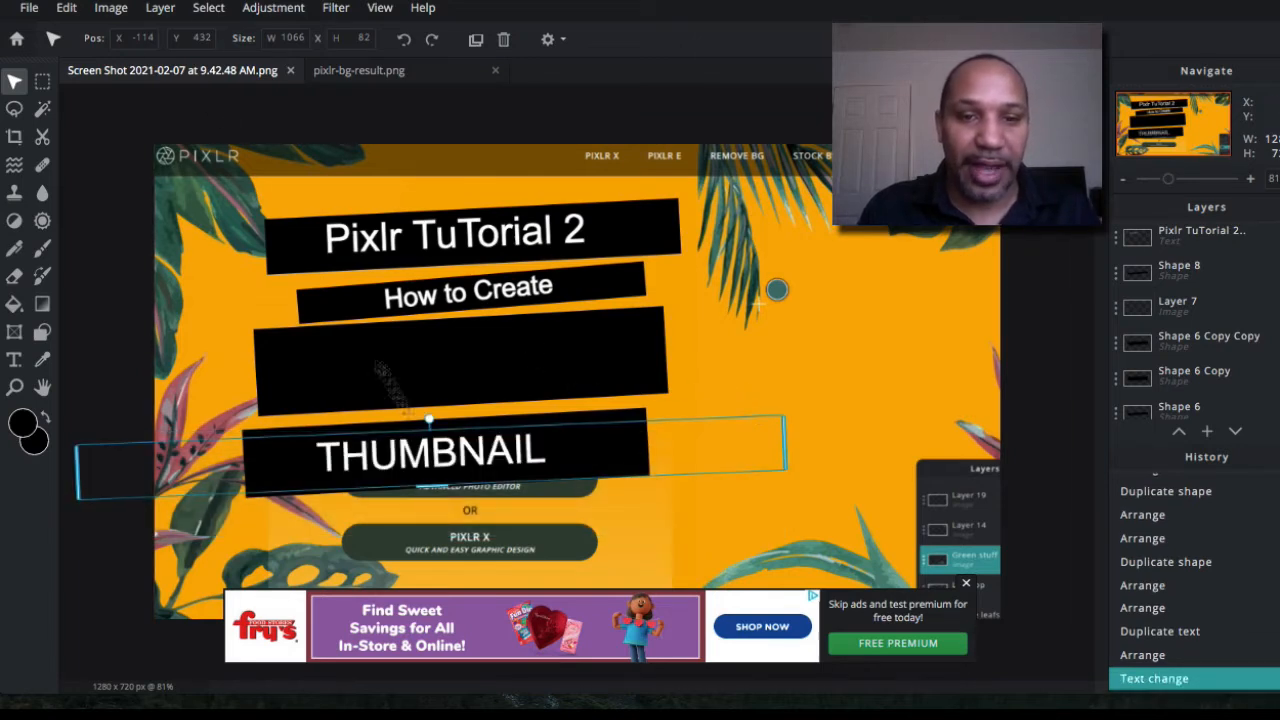
- Preview alternative fonts on the "THUMBNAIL" text and keep it in Arial
{"action": "double_click", "coordinate": [435, 458]}
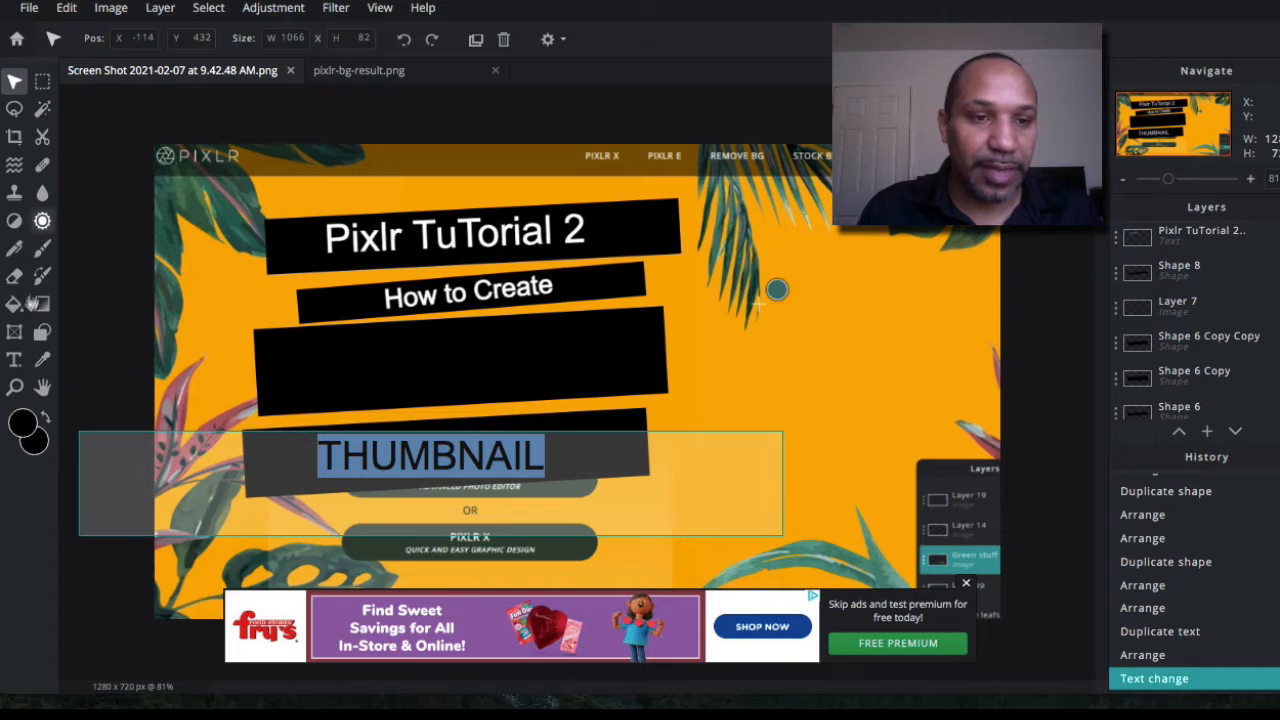
{"action": "left_click", "coordinate": [20, 363]}
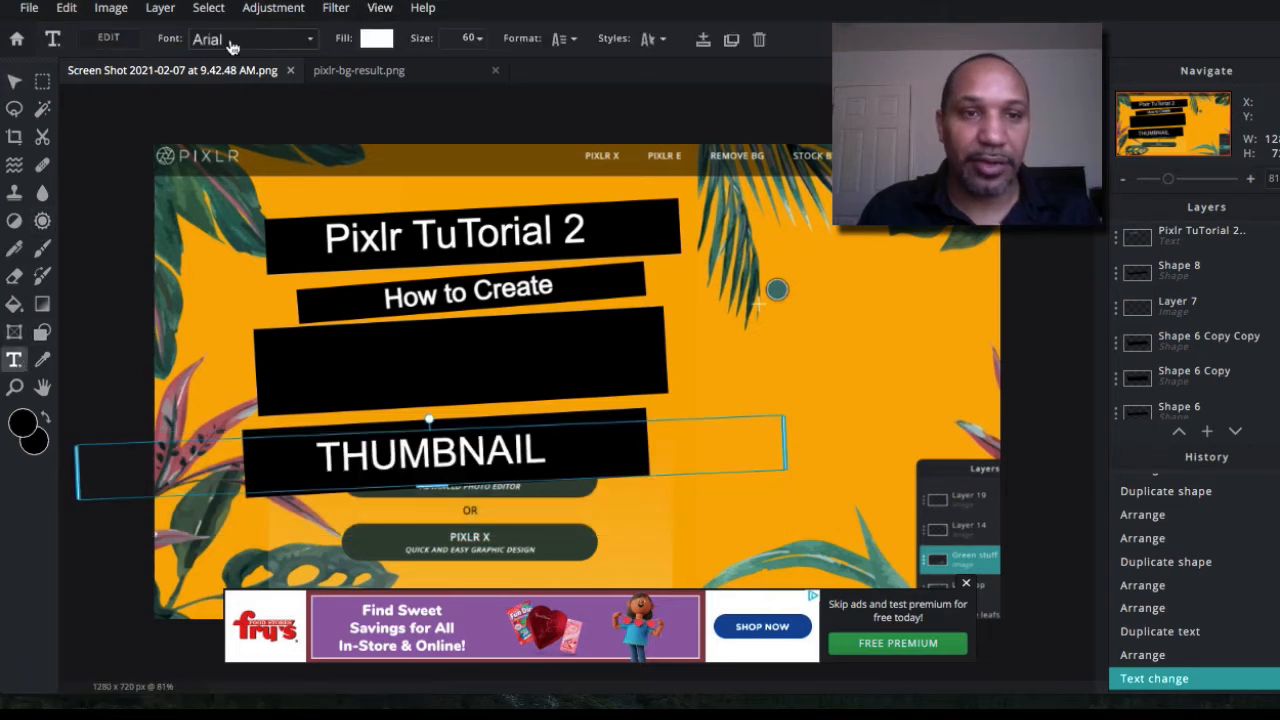
{"action": "left_click", "coordinate": [229, 40]}
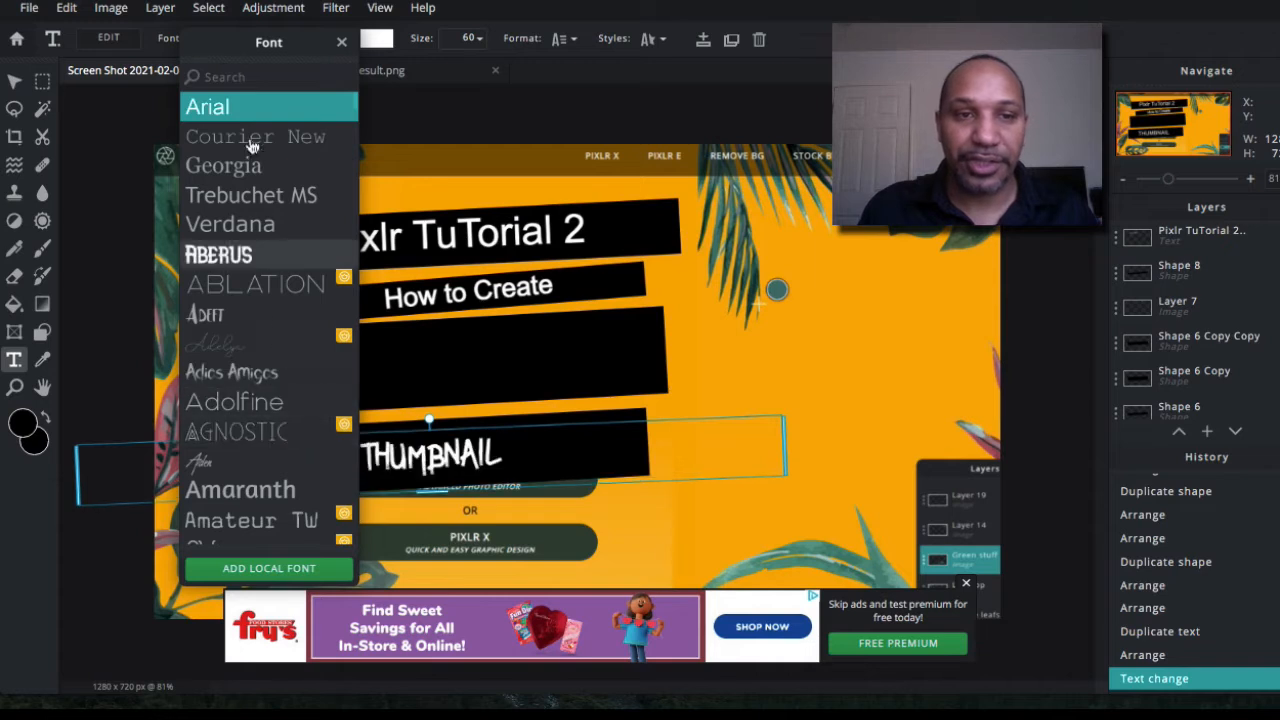
{"action": "left_click", "coordinate": [240, 110]}
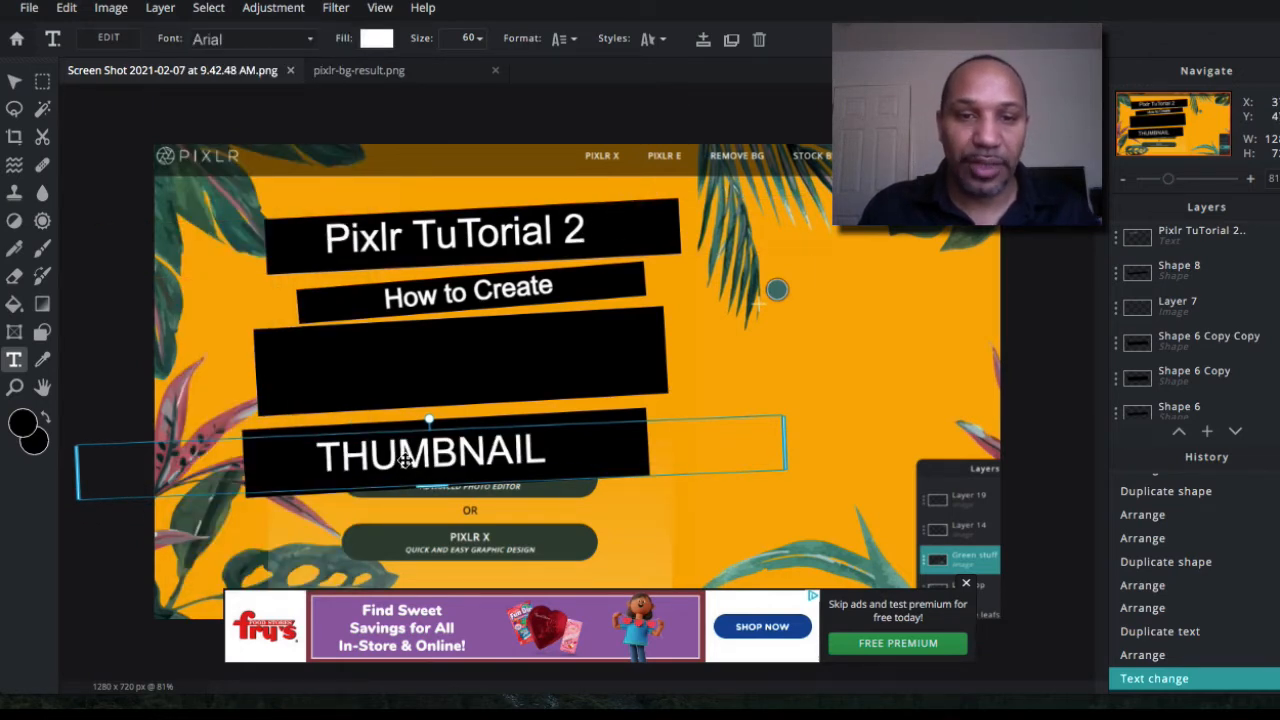
{"action": "left_click_drag", "start_coordinate": [432, 421], "coordinate": [428, 419]}
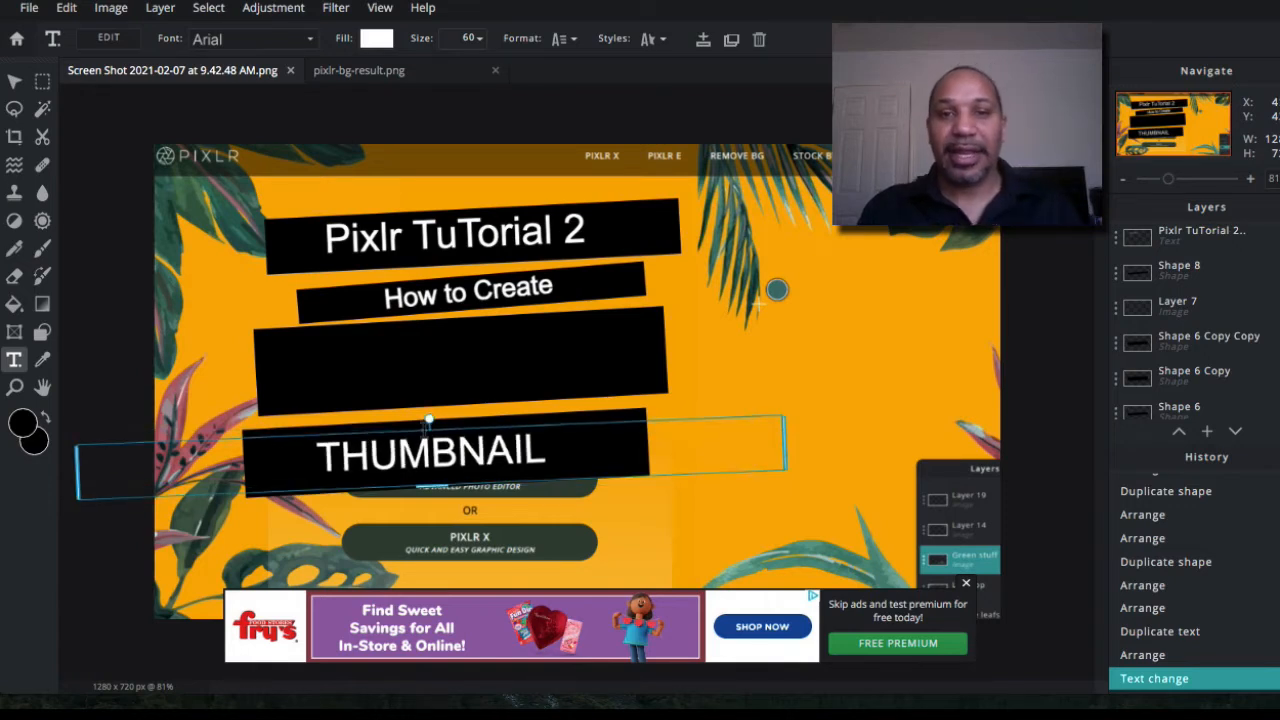
{"action": "left_click", "coordinate": [508, 113]}
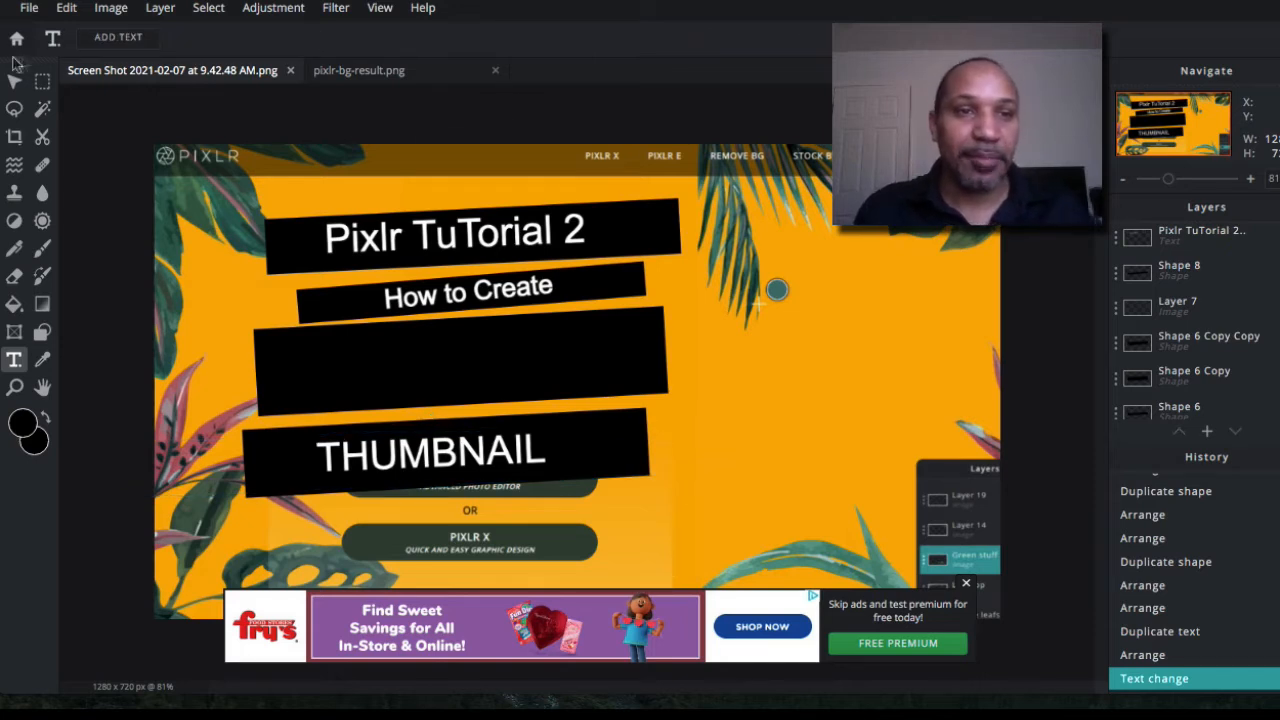
- Open the stock image search and search for "Youtube logo"
{"action": "left_click", "coordinate": [106, 9]}
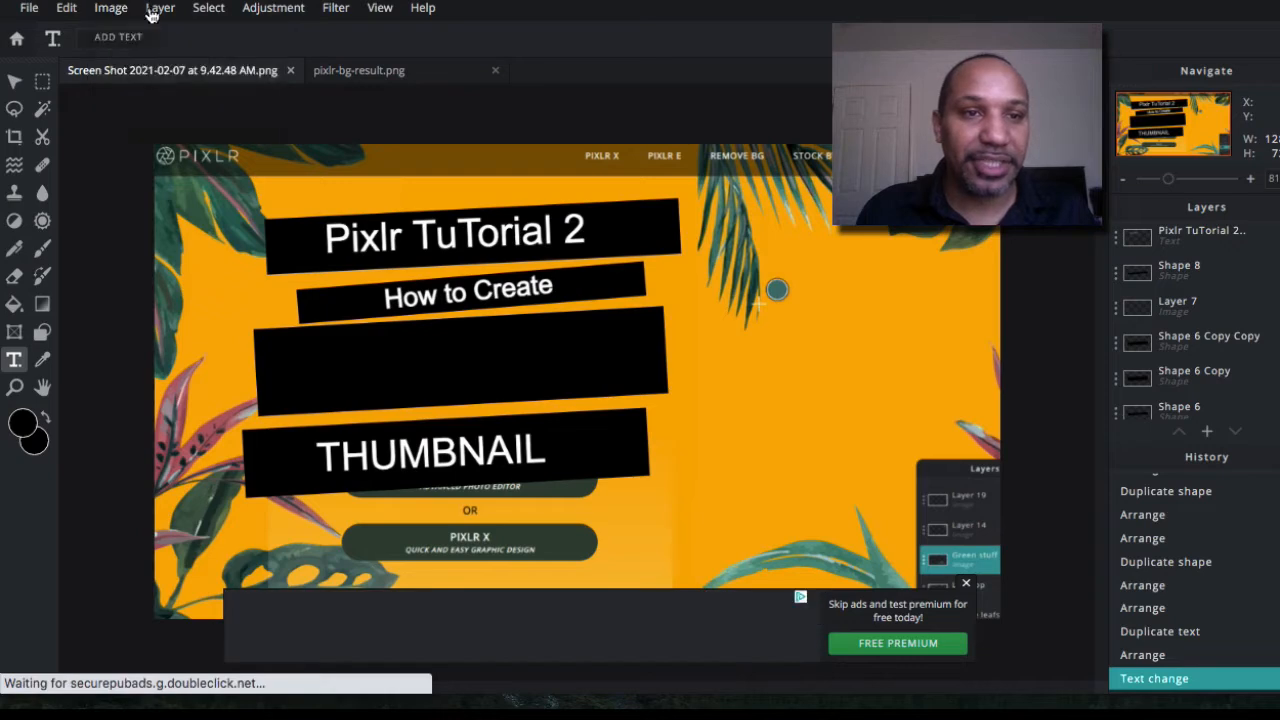
{"action": "left_click", "coordinate": [66, 9]}
{"action": "mouse_move", "coordinate": [90, 18]}
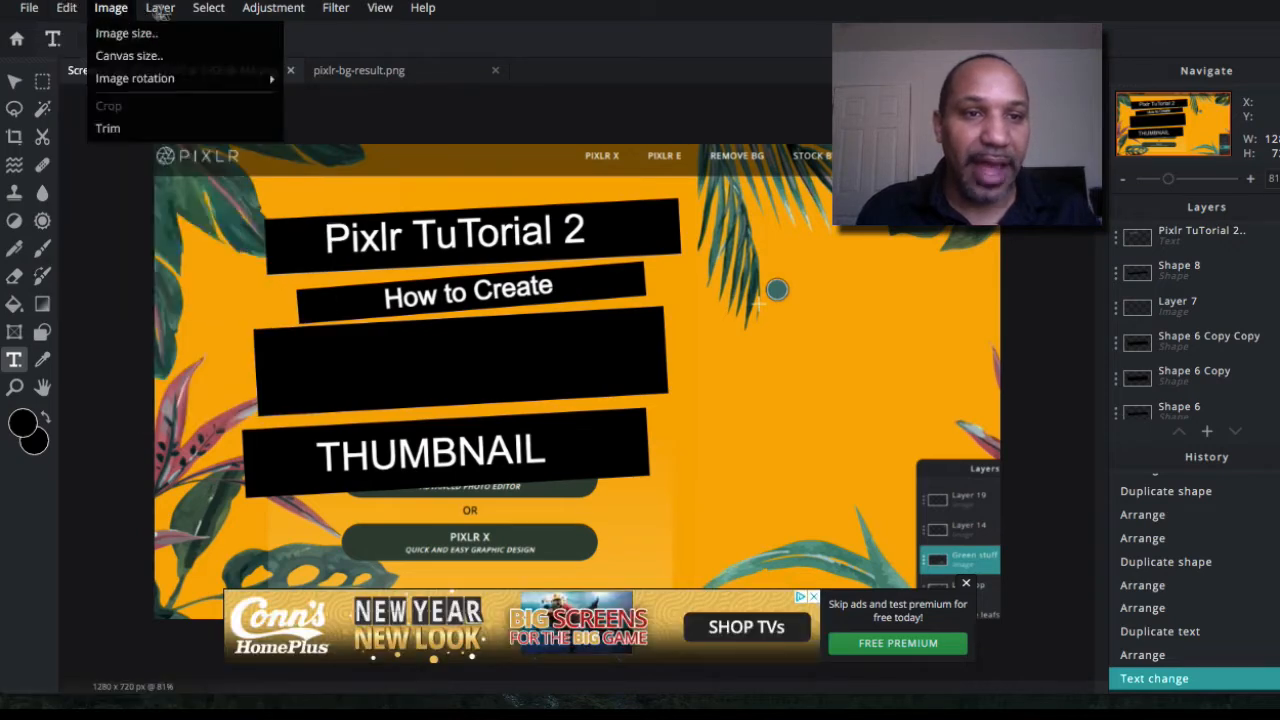
{"action": "left_click", "coordinate": [26, 9]}
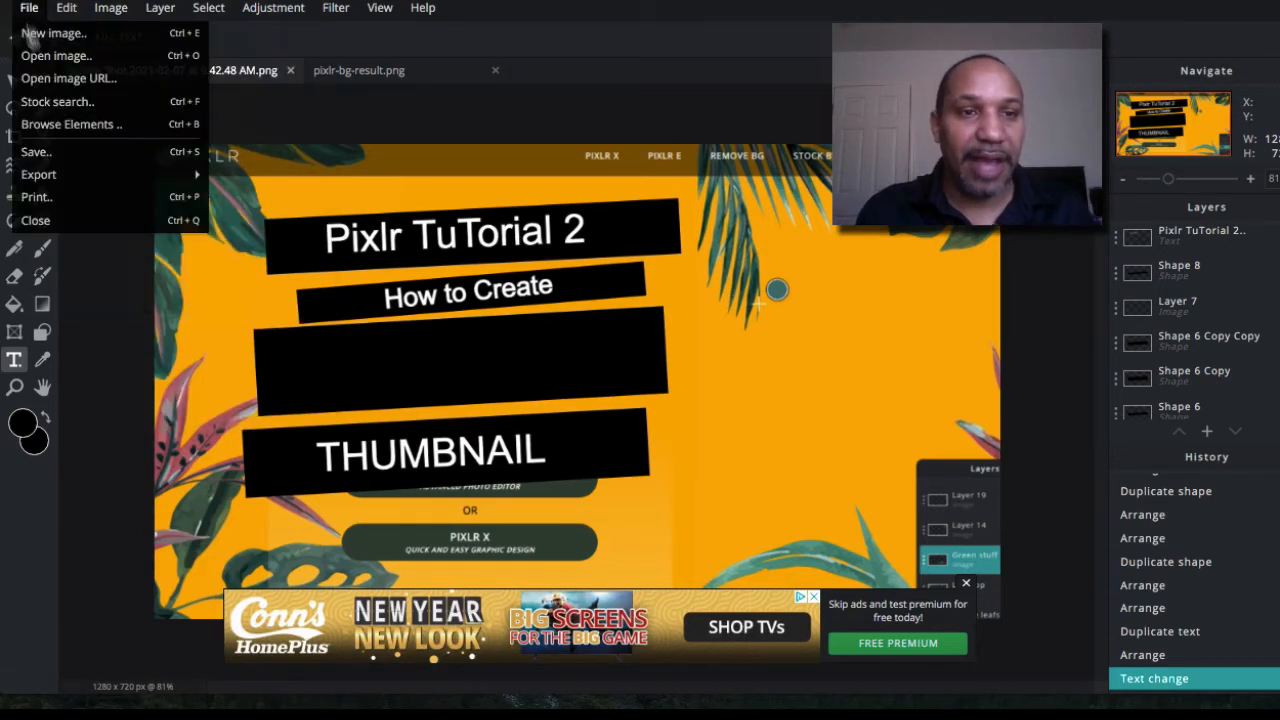
{"action": "left_click", "coordinate": [75, 107]}
{"action": "left_click", "coordinate": [278, 167]}
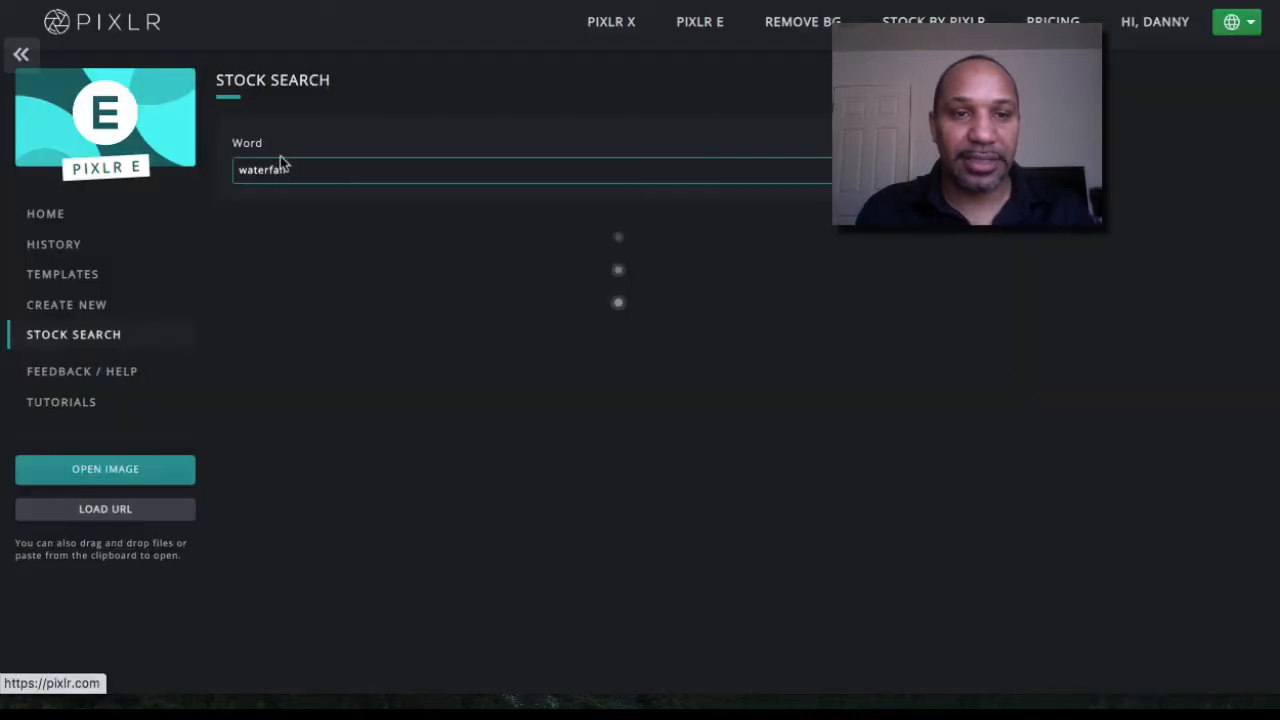
{"action": "double_click", "coordinate": [292, 169]}
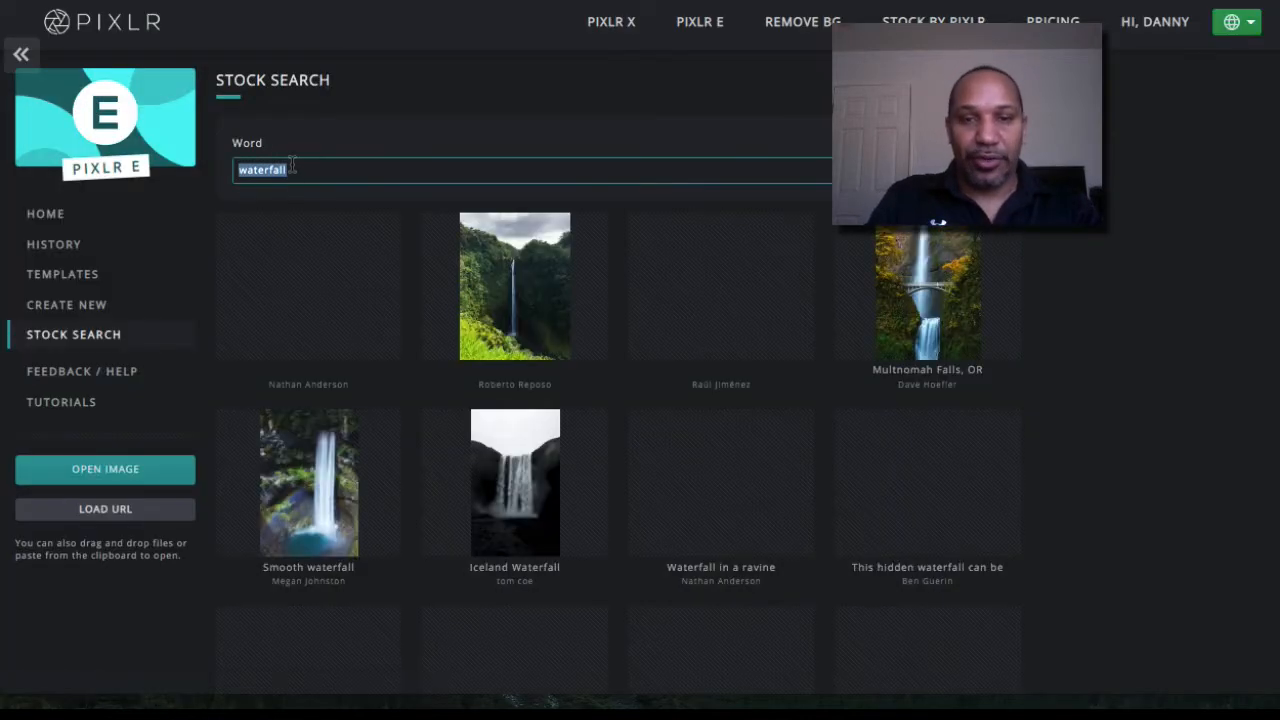
{"action": "key", "text": "BackSpace"}
{"action": "type", "text": "You"}
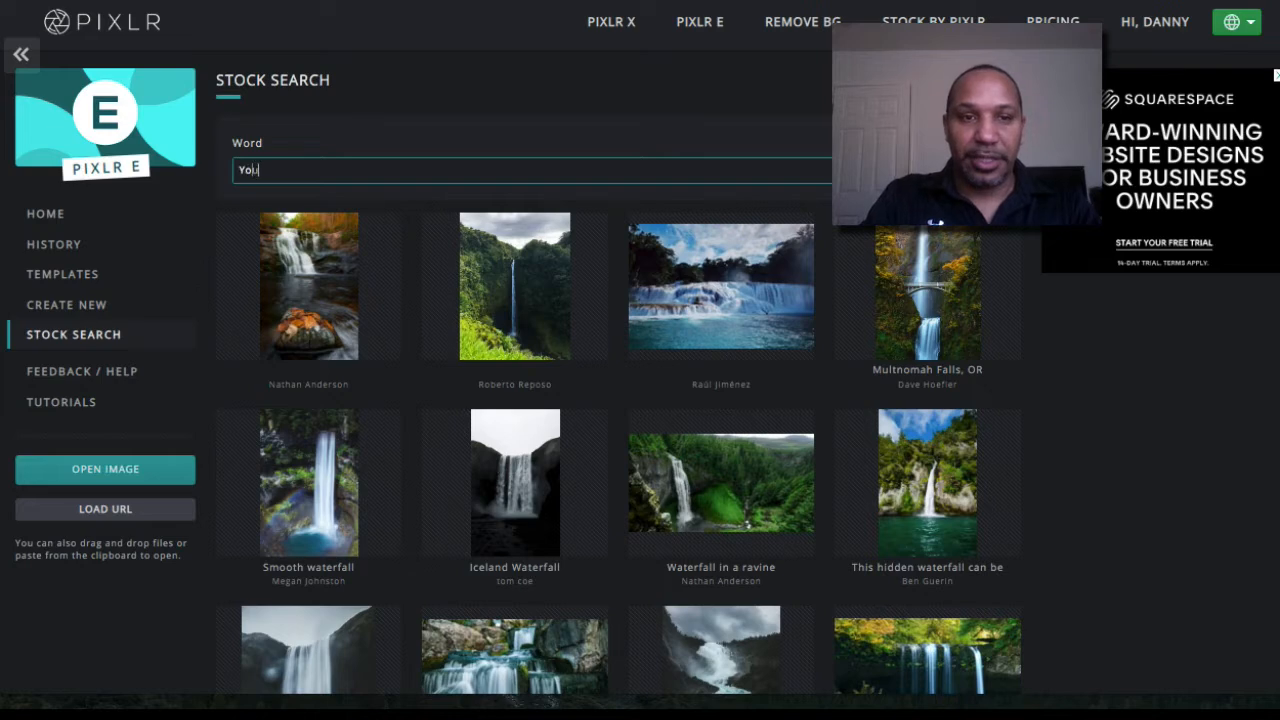
{"action": "type", "text": "tub"}
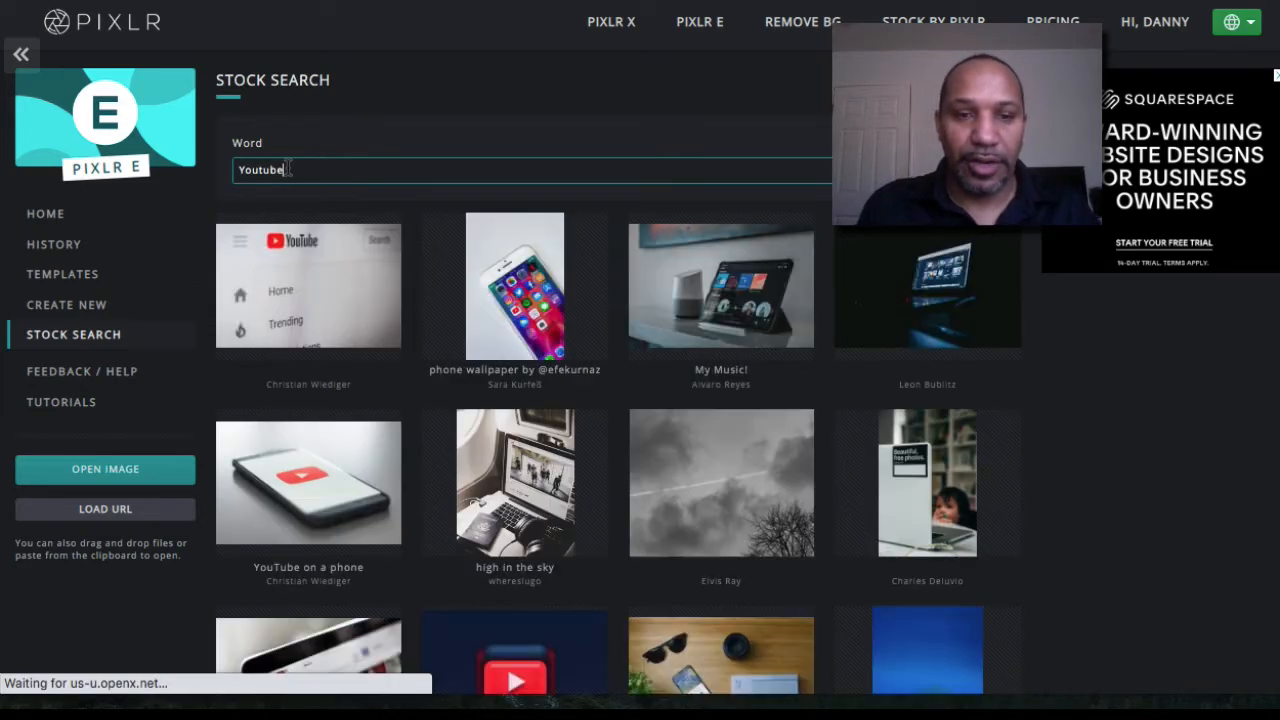
{"action": "type", "text": "e "}
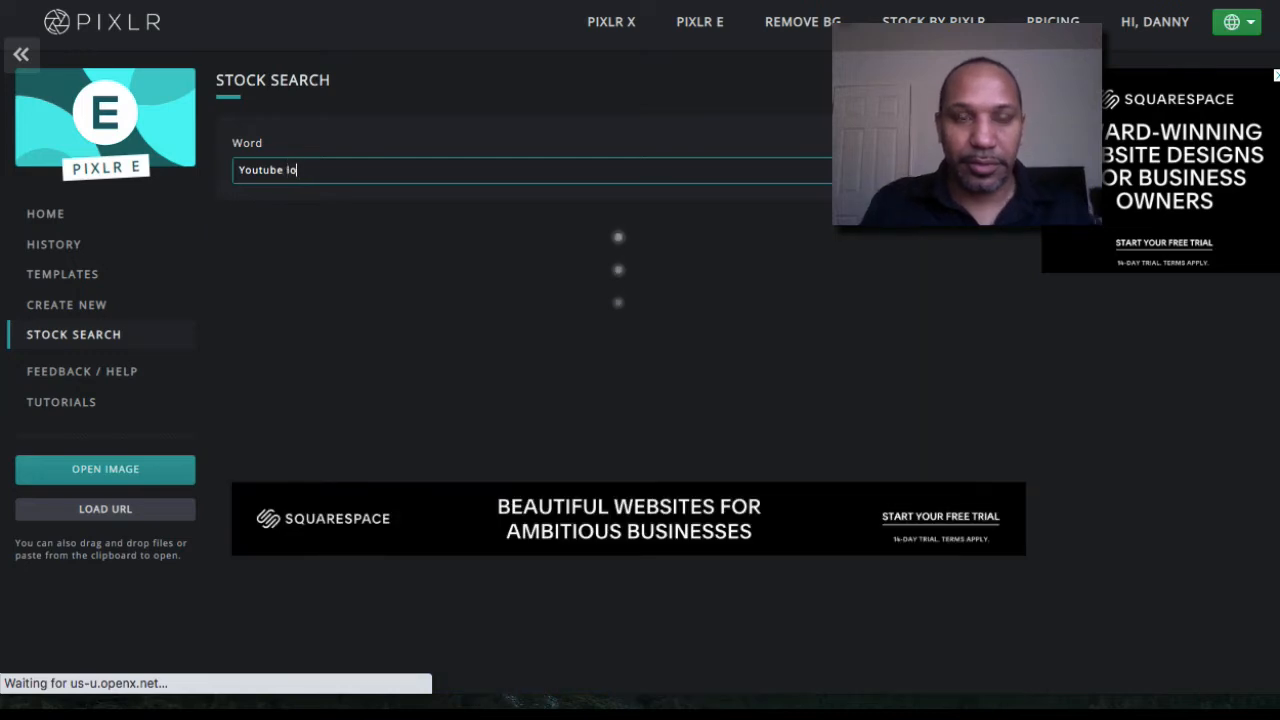
{"action": "type", "text": "logo"}
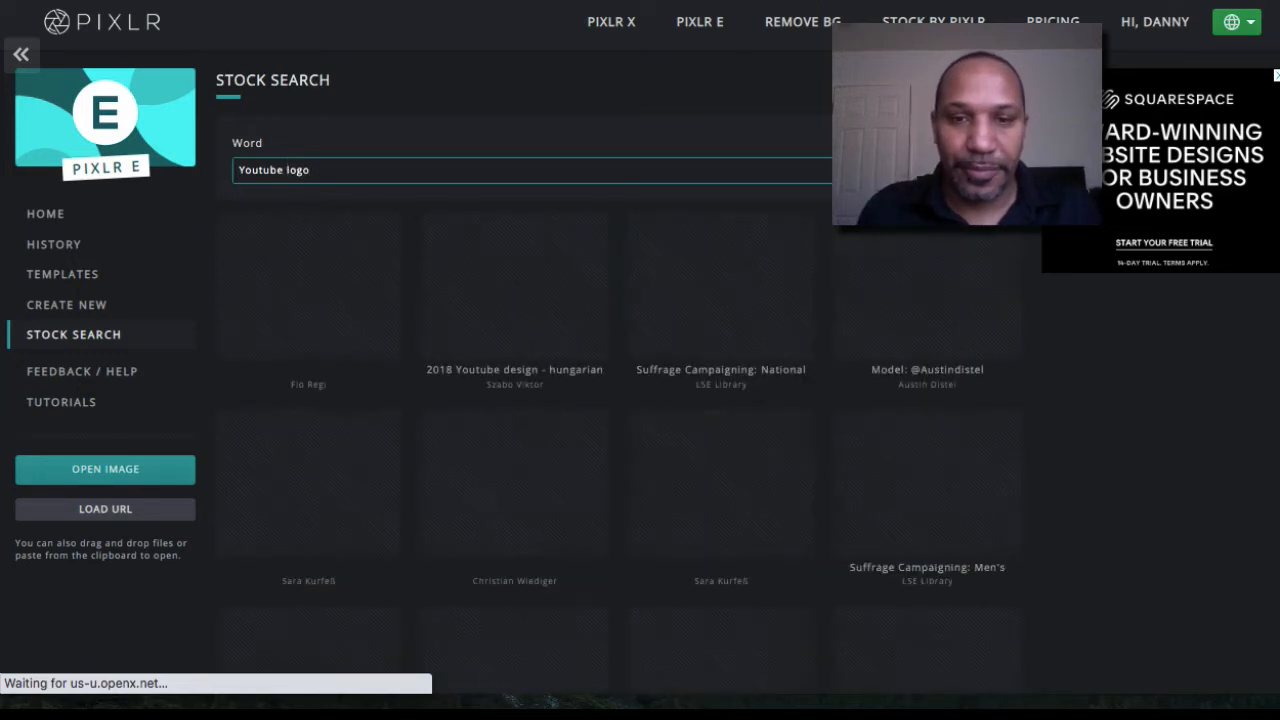
- Open the stock photo of the tilted white phone with a red YouTube icon at Web size (max 1280 px), without adding a text layer
{"action": "scroll", "coordinate": [410, 341], "scroll_direction": "down", "scroll_amount": 1}
{"action": "scroll", "coordinate": [410, 341], "scroll_direction": "down", "scroll_amount": 2}
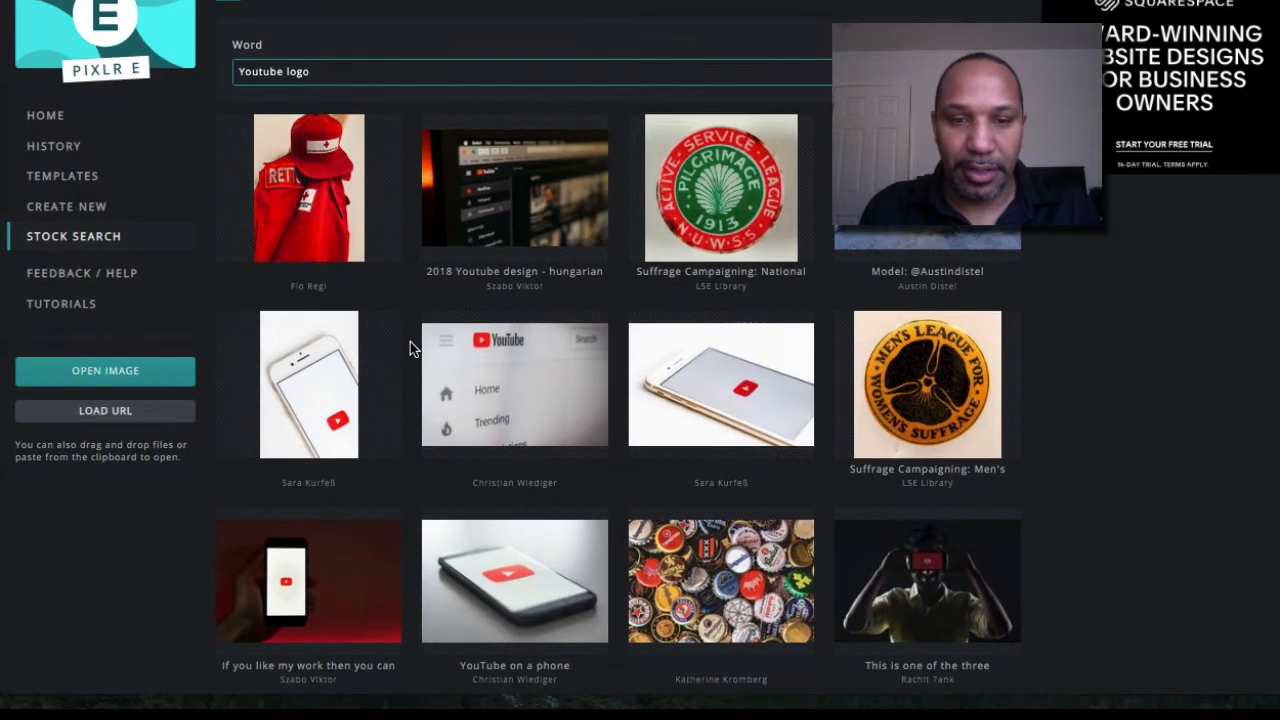
{"action": "scroll", "coordinate": [410, 341], "scroll_direction": "down", "scroll_amount": 2}
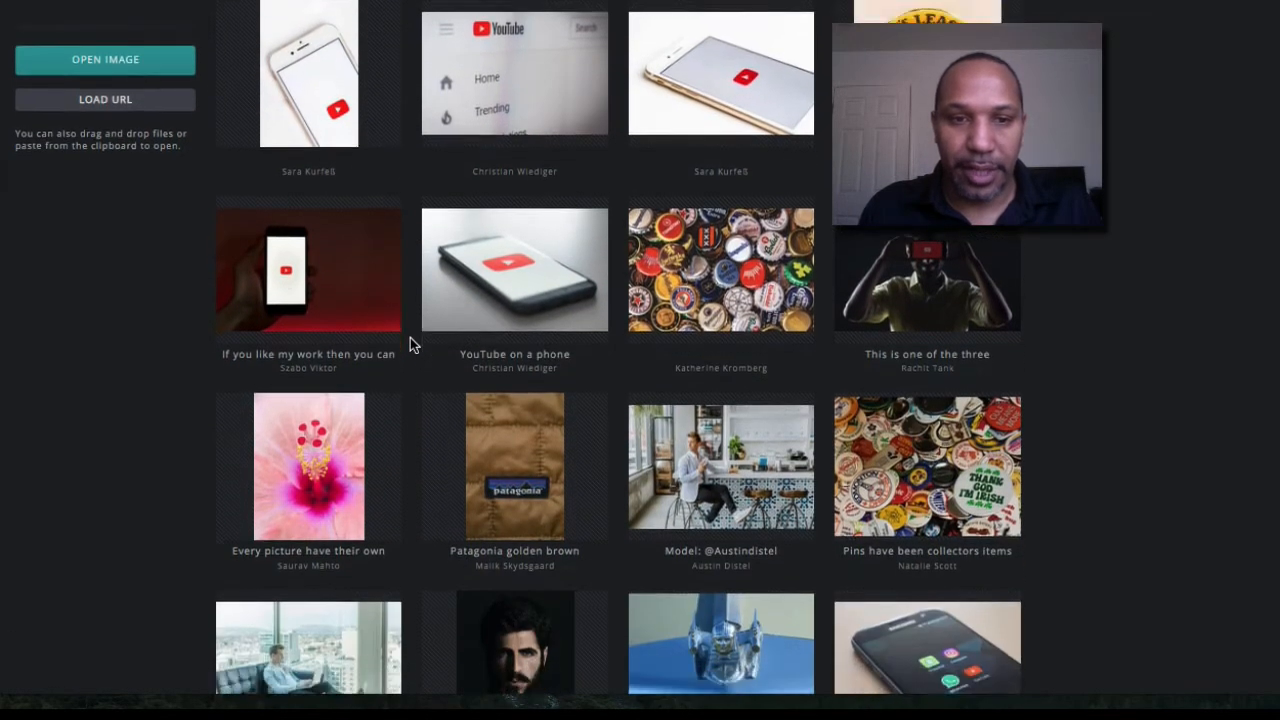
{"action": "scroll", "coordinate": [412, 343], "scroll_direction": "up", "scroll_amount": 3}
{"action": "scroll", "coordinate": [412, 341], "scroll_direction": "up", "scroll_amount": 1}
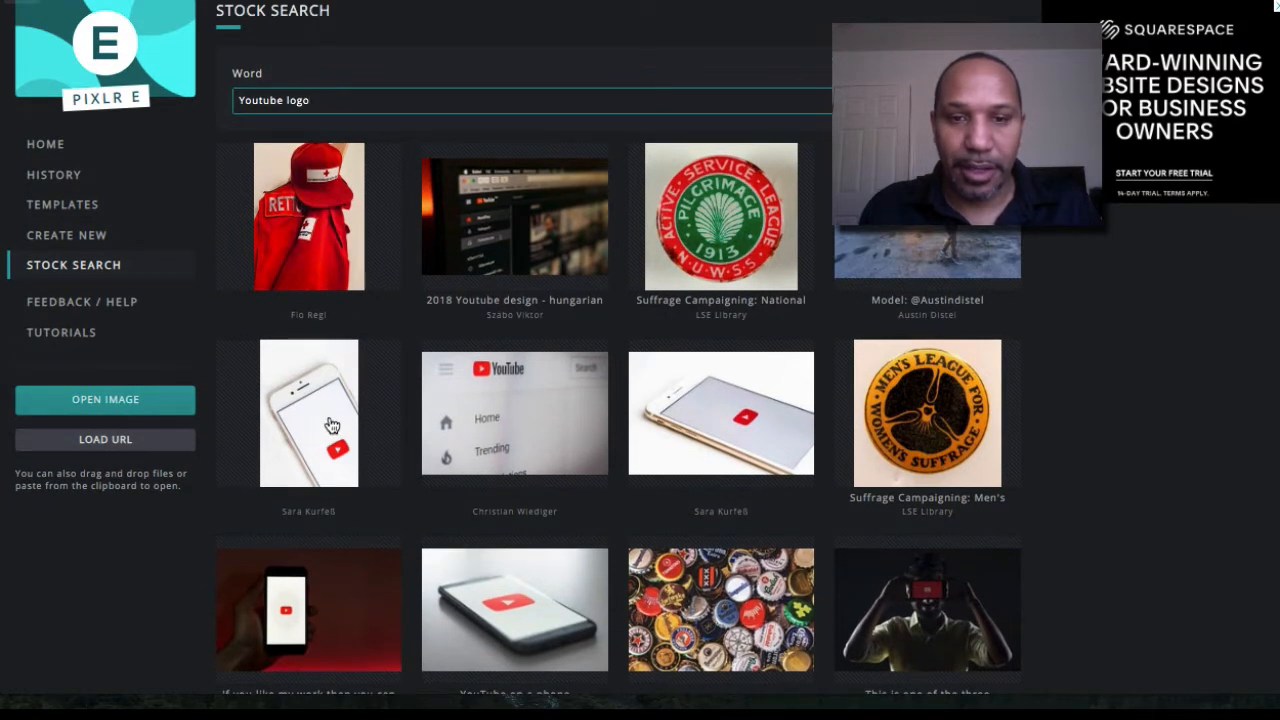
{"action": "left_click", "coordinate": [332, 426]}
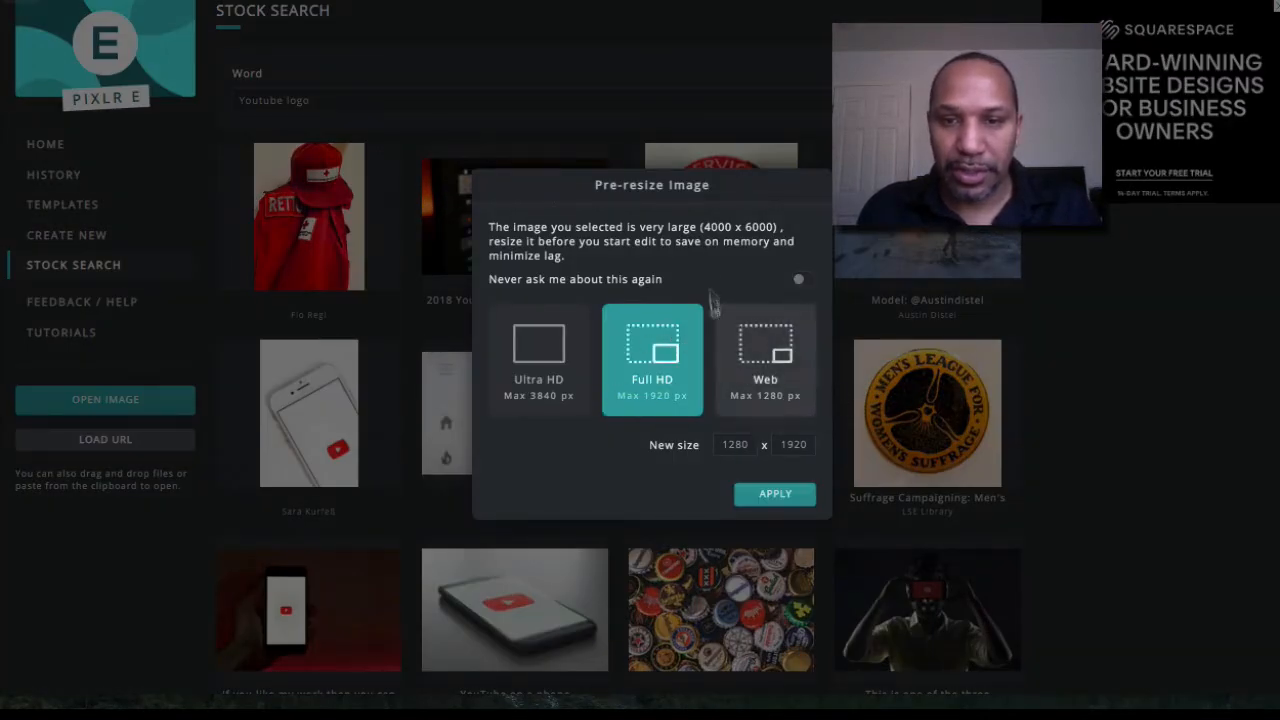
{"action": "left_click", "coordinate": [765, 357]}
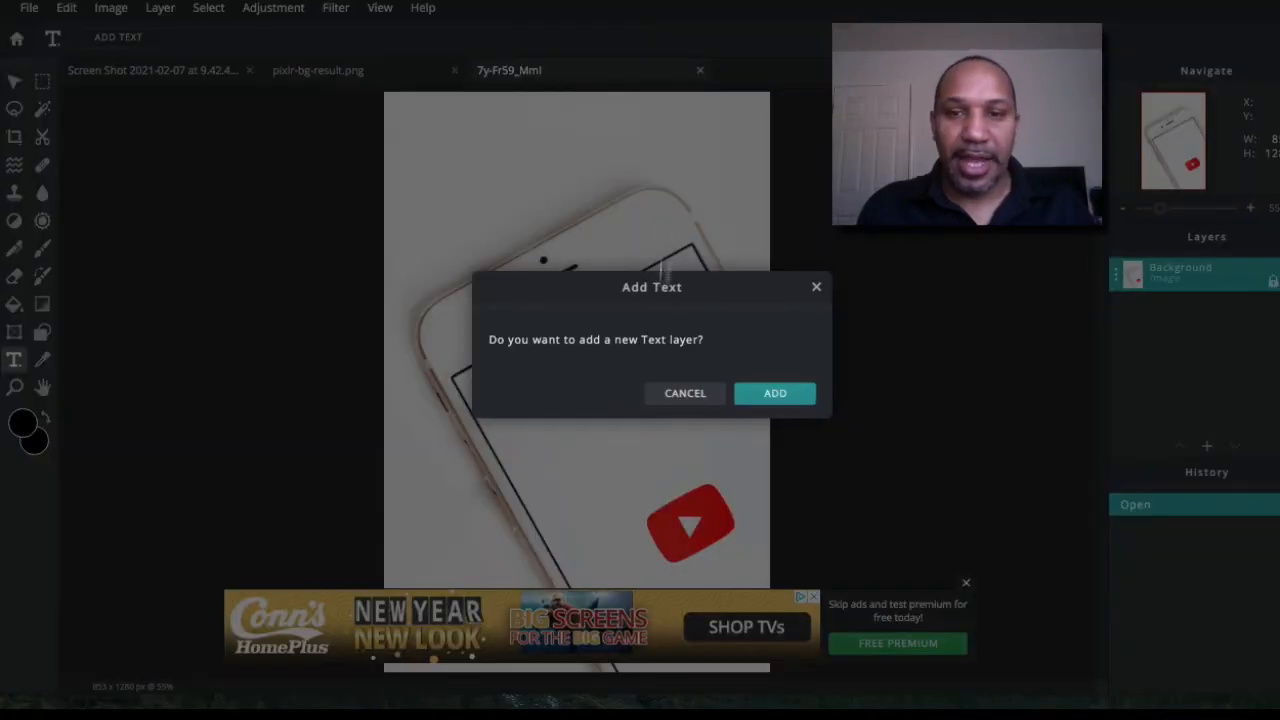
{"action": "left_click", "coordinate": [816, 287]}
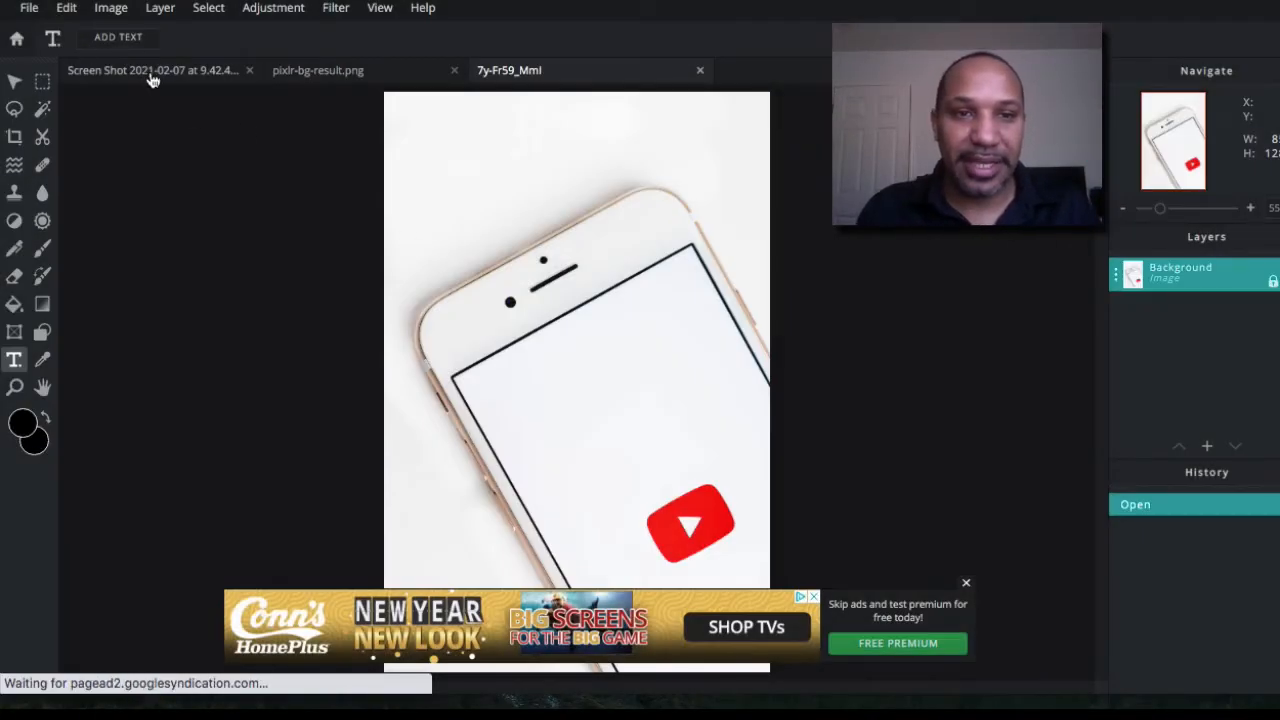
{"action": "left_click", "coordinate": [152, 72]}
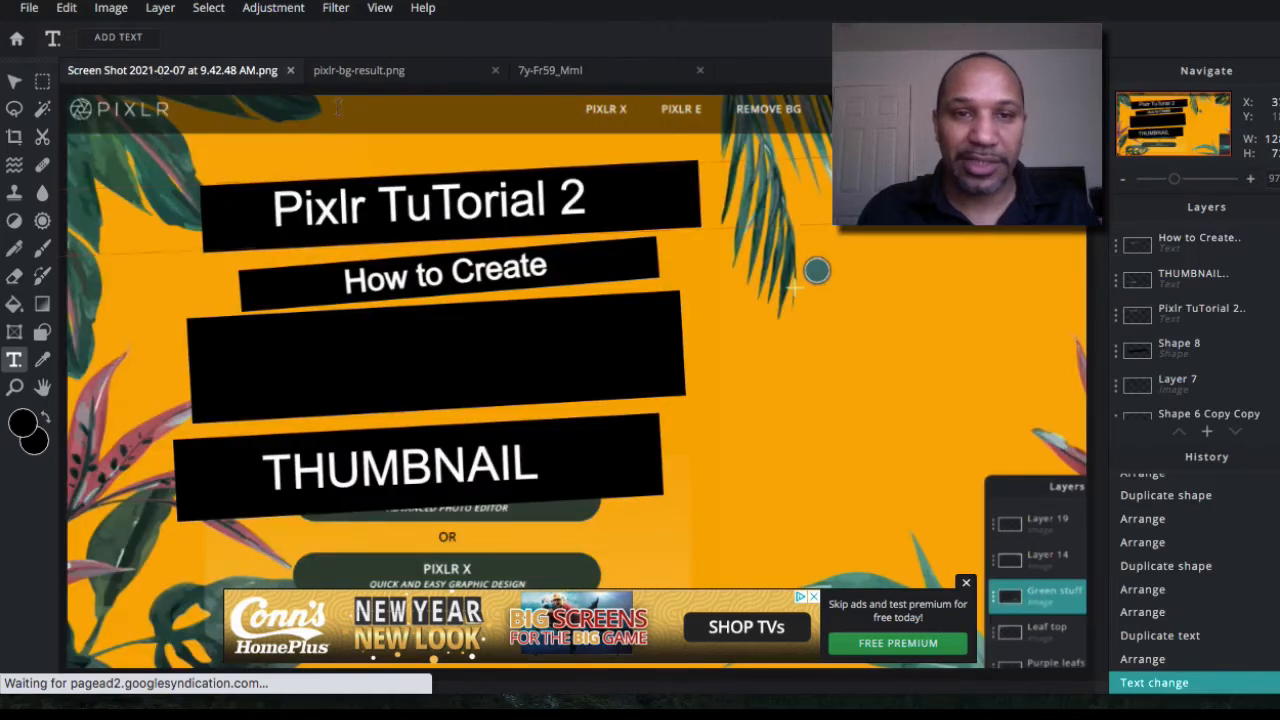
{"action": "left_click", "coordinate": [363, 79]}
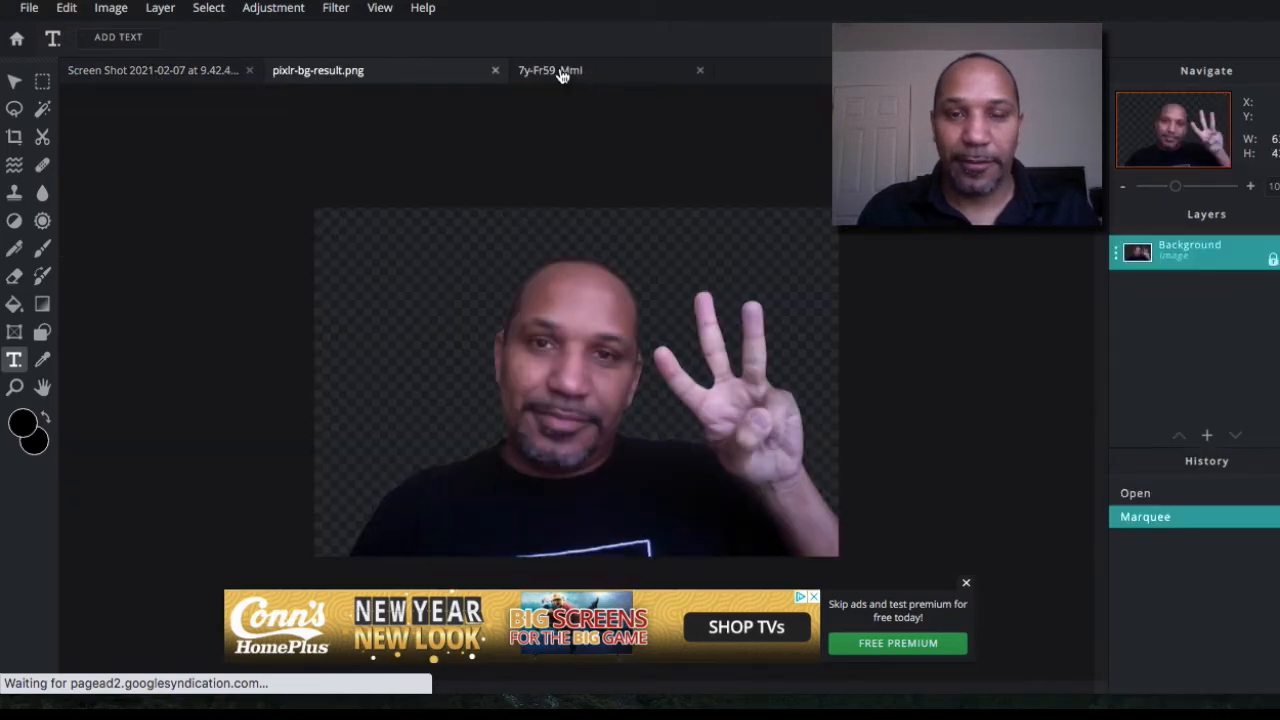
{"action": "left_click", "coordinate": [560, 72]}
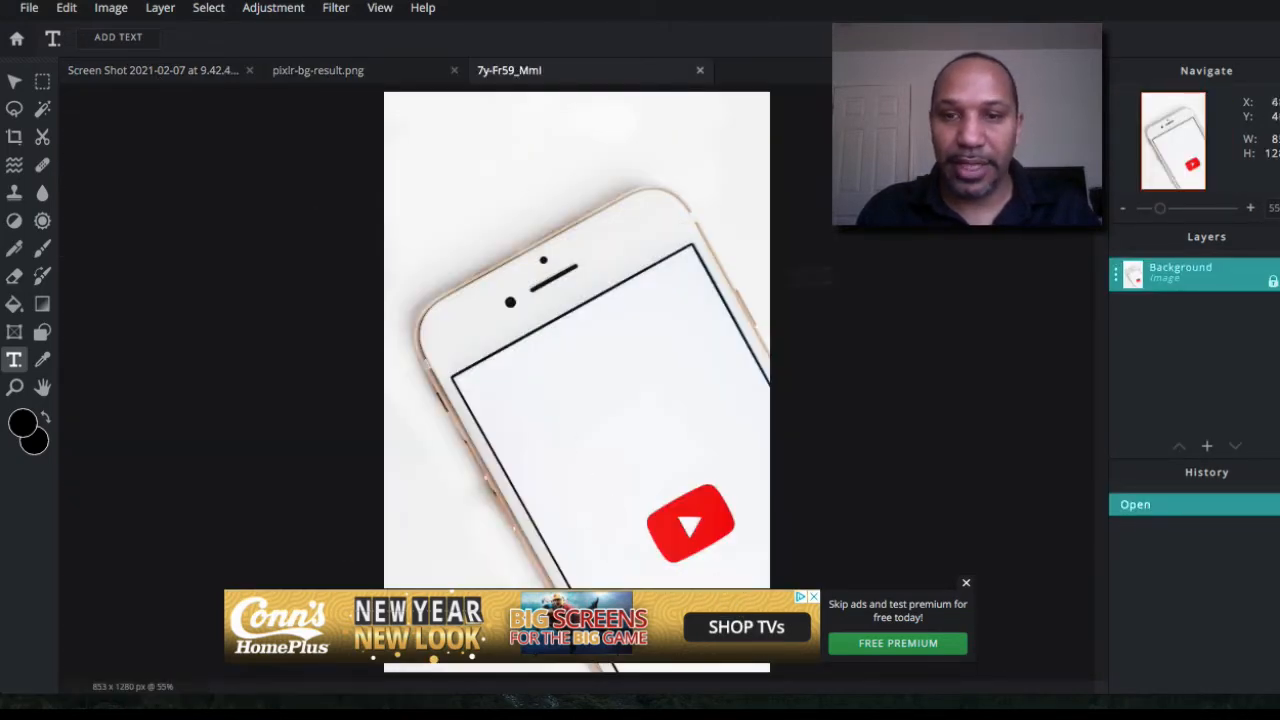
{"action": "left_click_drag", "start_coordinate": [615, 303], "coordinate": [590, 258]}
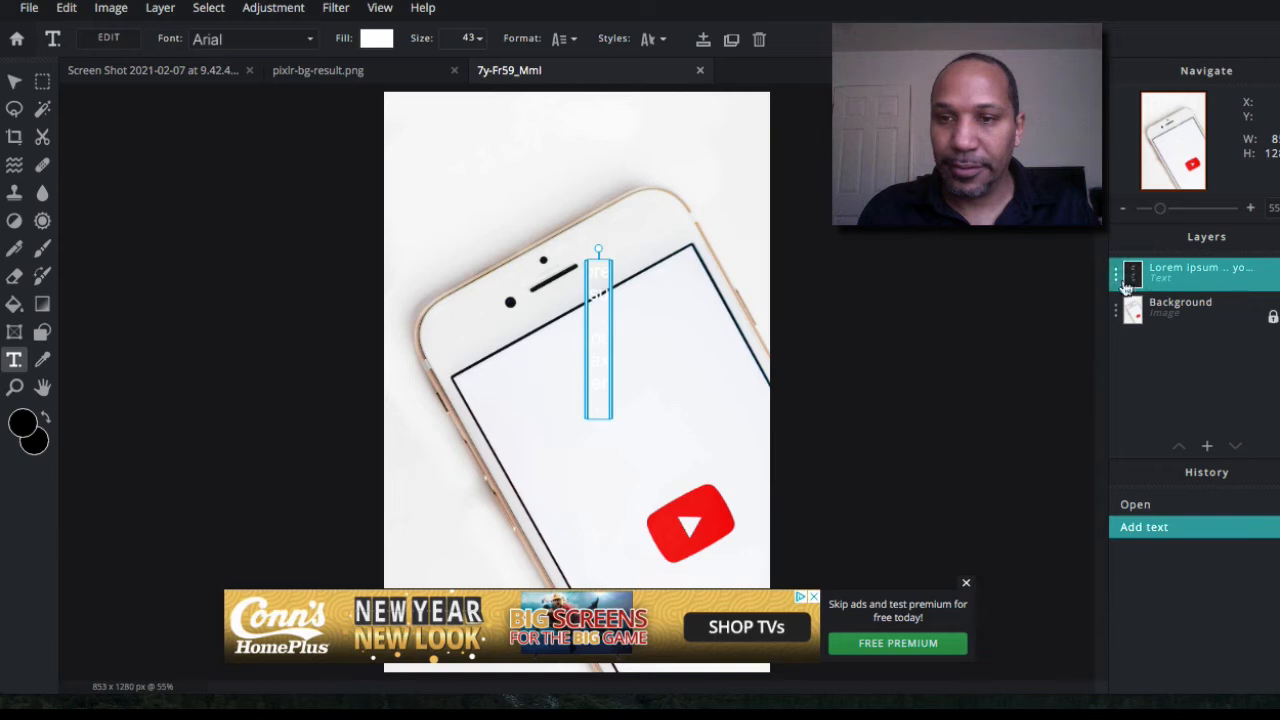
{"action": "left_click", "coordinate": [1119, 275]}
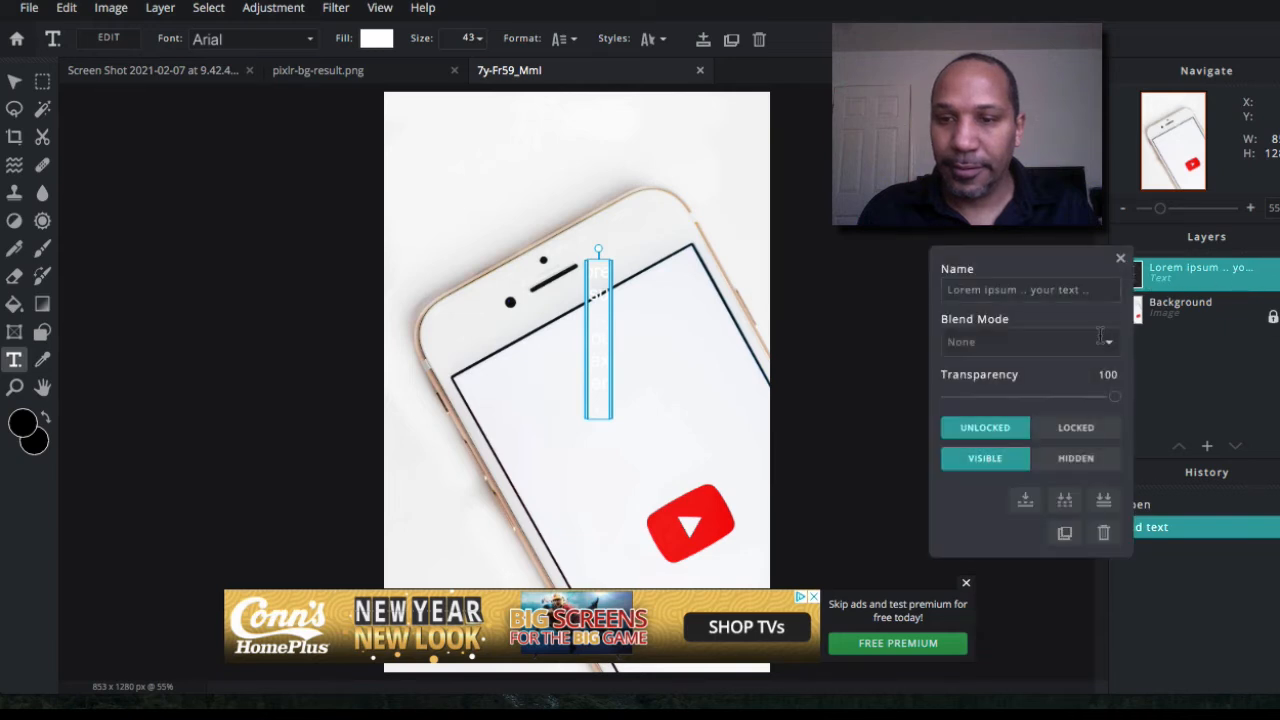
{"action": "left_click", "coordinate": [1104, 534]}
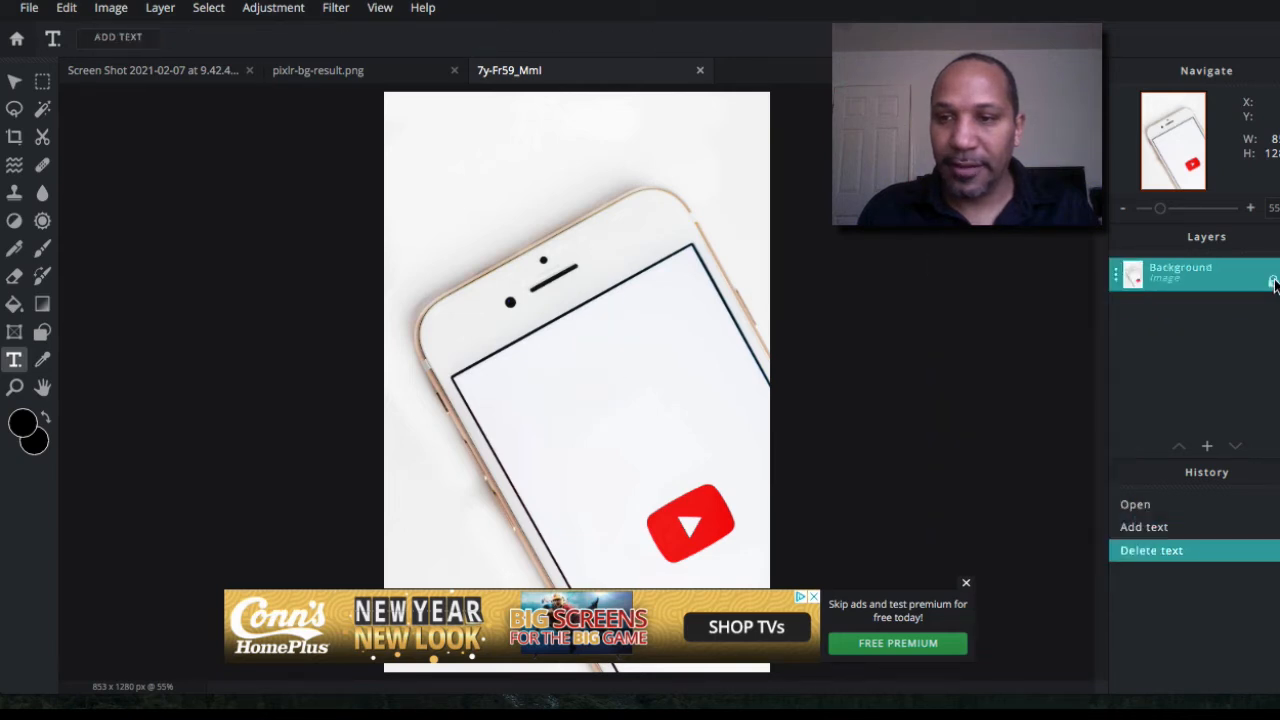
- Unlock the phone photo's background layer, then select the white backdrop and phone bezel with the Wand and clear them
{"action": "left_click", "coordinate": [1272, 281]}
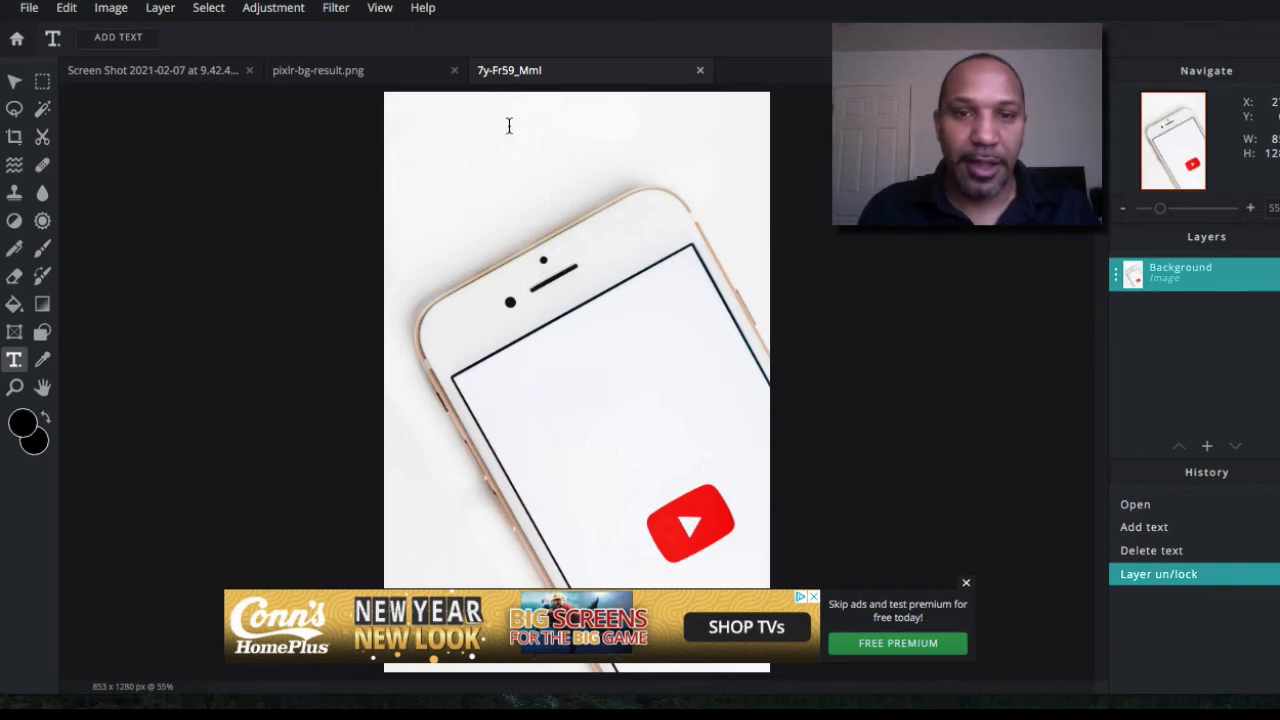
{"action": "left_click", "coordinate": [495, 228]}
{"action": "left_click", "coordinate": [684, 395]}
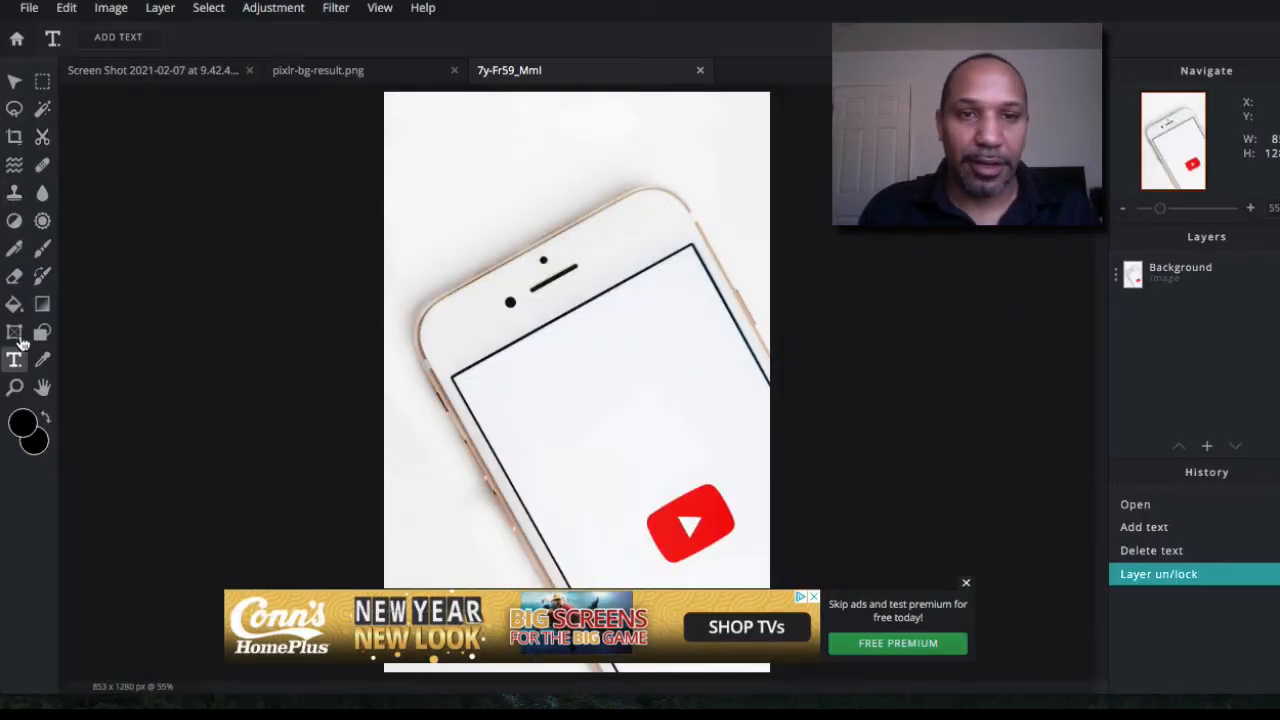
{"action": "key", "text": "w"}
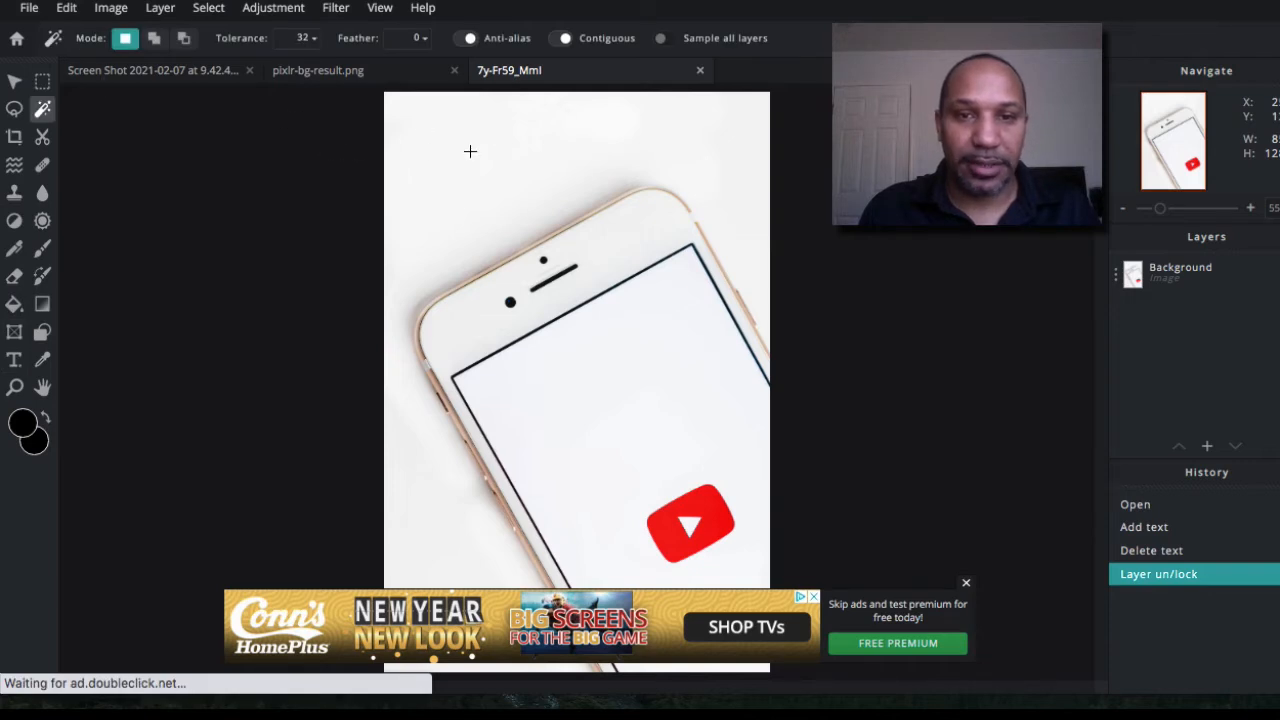
{"action": "left_click_drag", "start_coordinate": [470, 151], "coordinate": [577, 236]}
{"action": "left_click", "coordinate": [579, 228]}
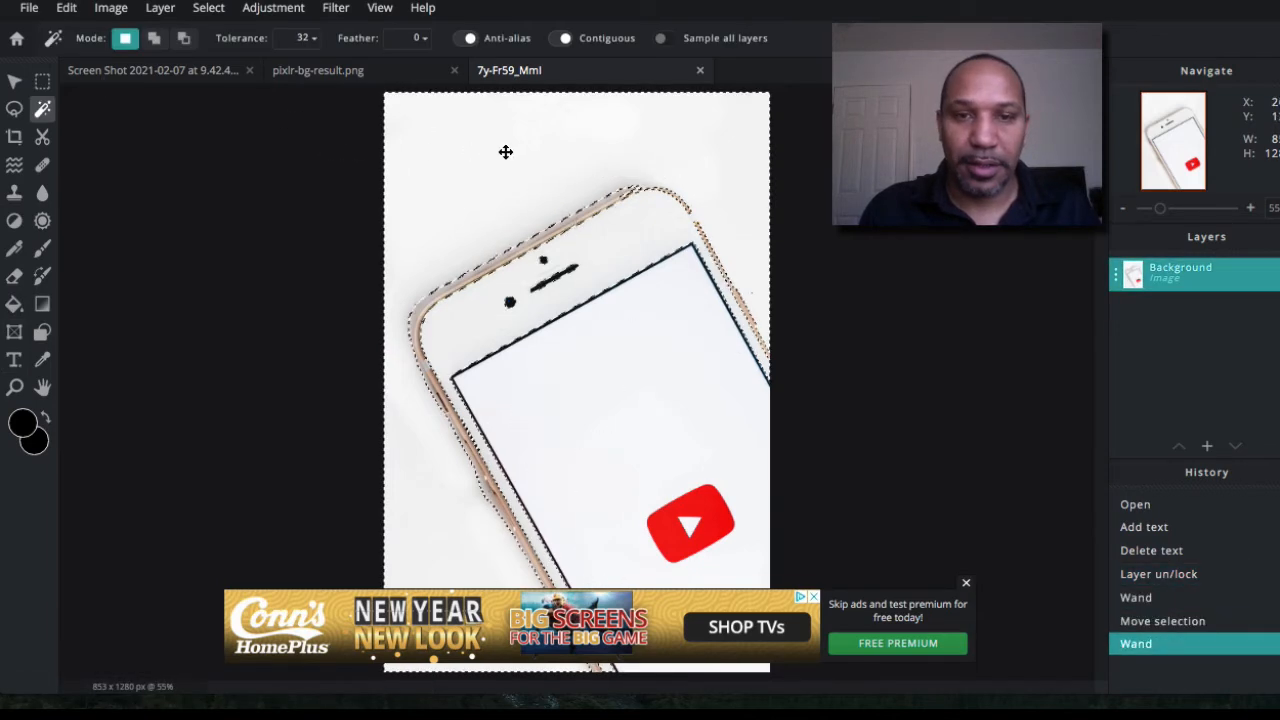
{"action": "key", "text": "Delete"}
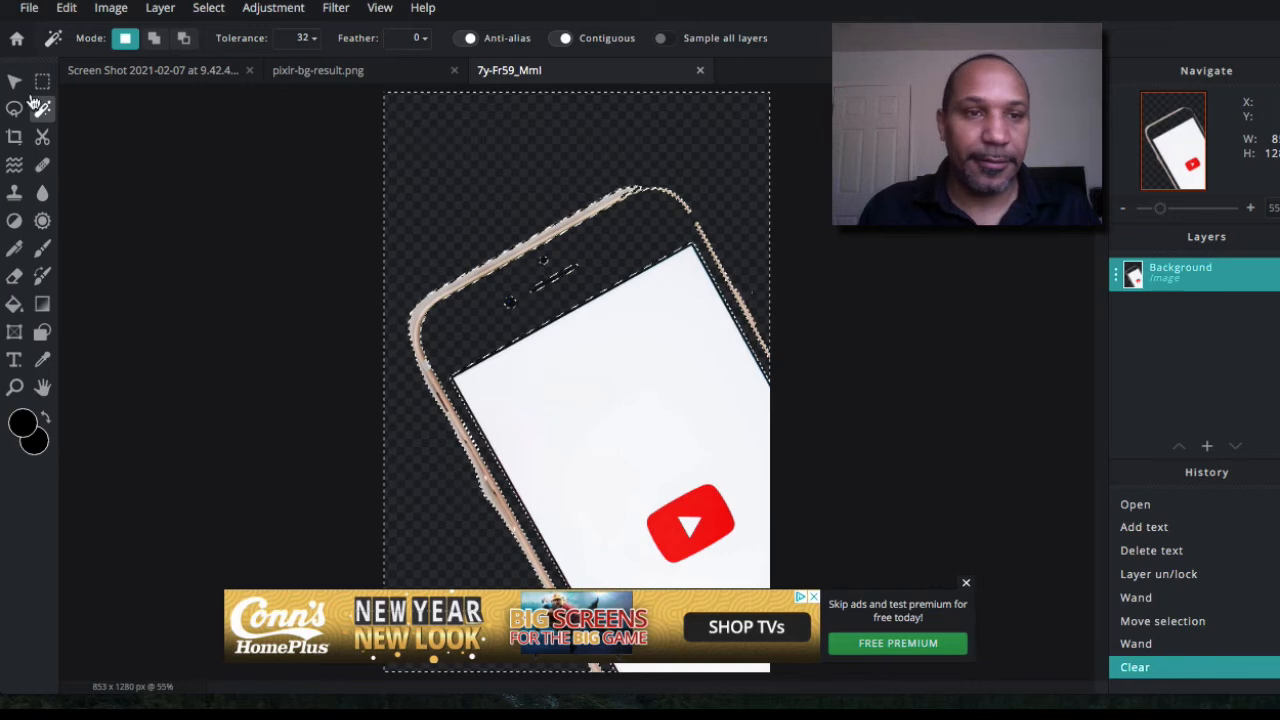
- Select the phone's white screen around the YouTube icon with the Wand and clear it, leaving the icon in place
{"action": "left_click", "coordinate": [604, 405]}
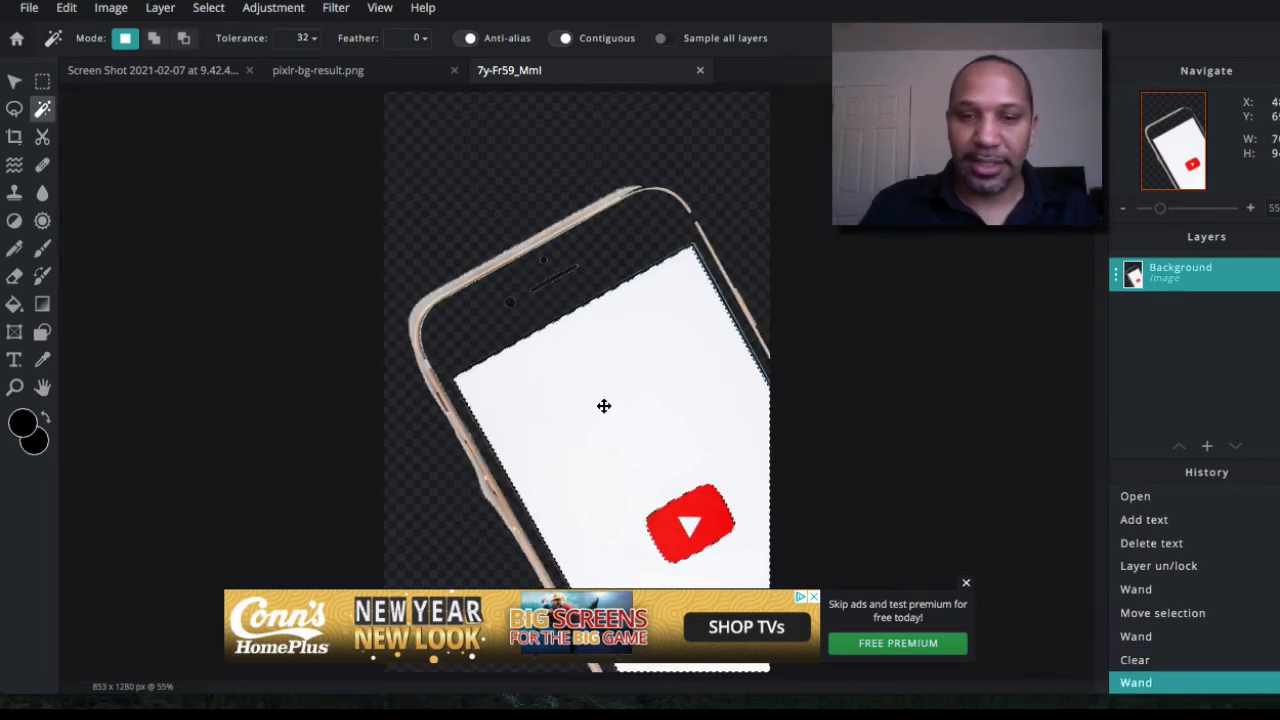
{"action": "key", "text": "Delete"}
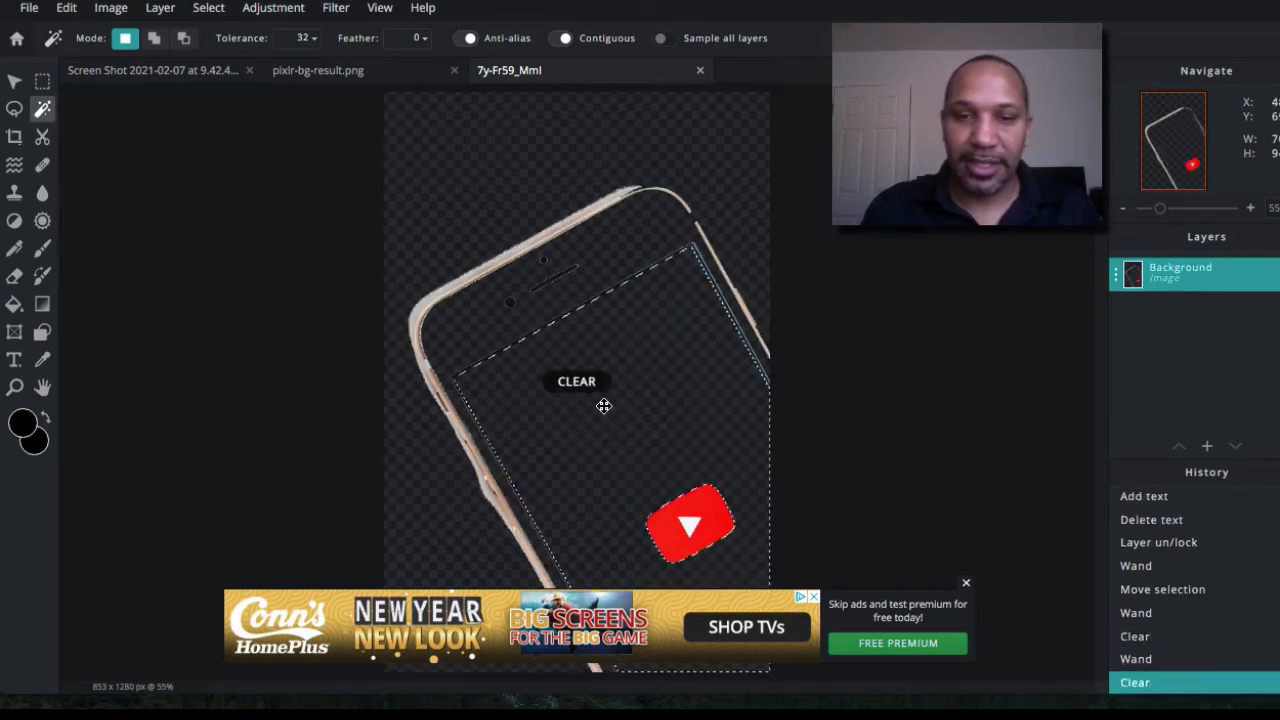
{"action": "left_click", "coordinate": [457, 199]}
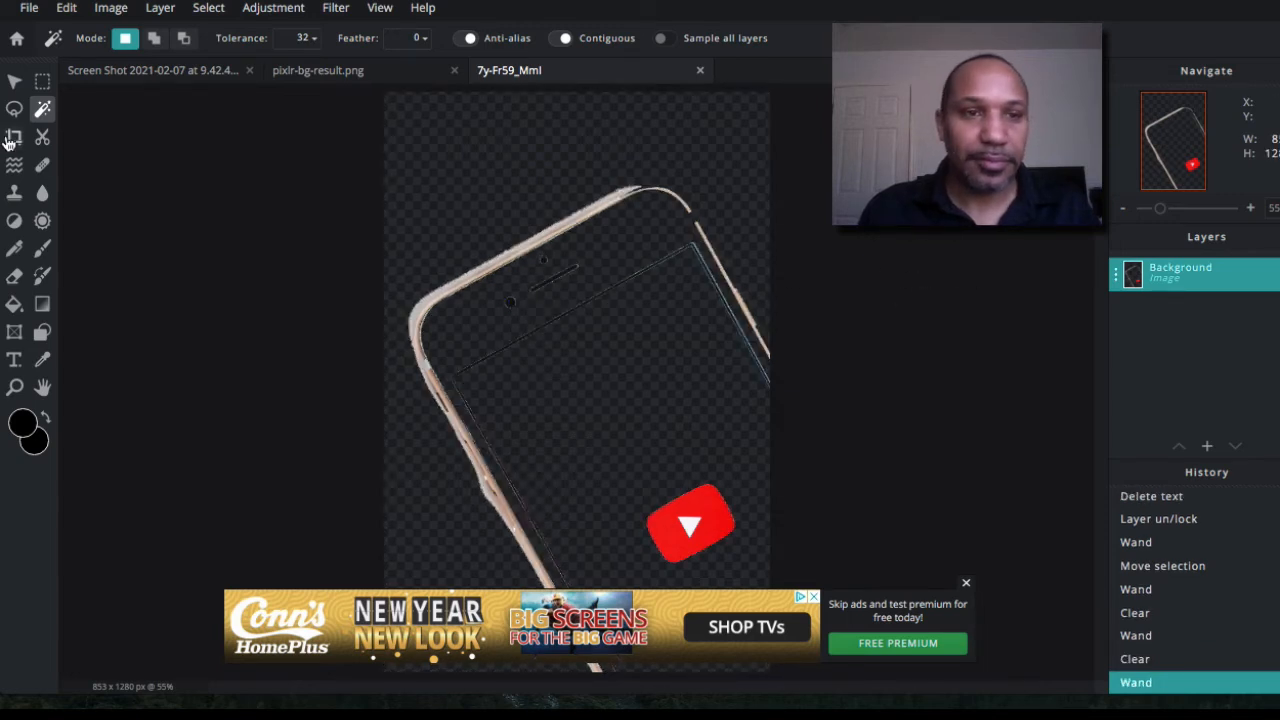
- Copy a rectangular selection around the red YouTube icon and paste it into the screenshot thumbnail document
{"action": "left_click", "coordinate": [42, 81]}
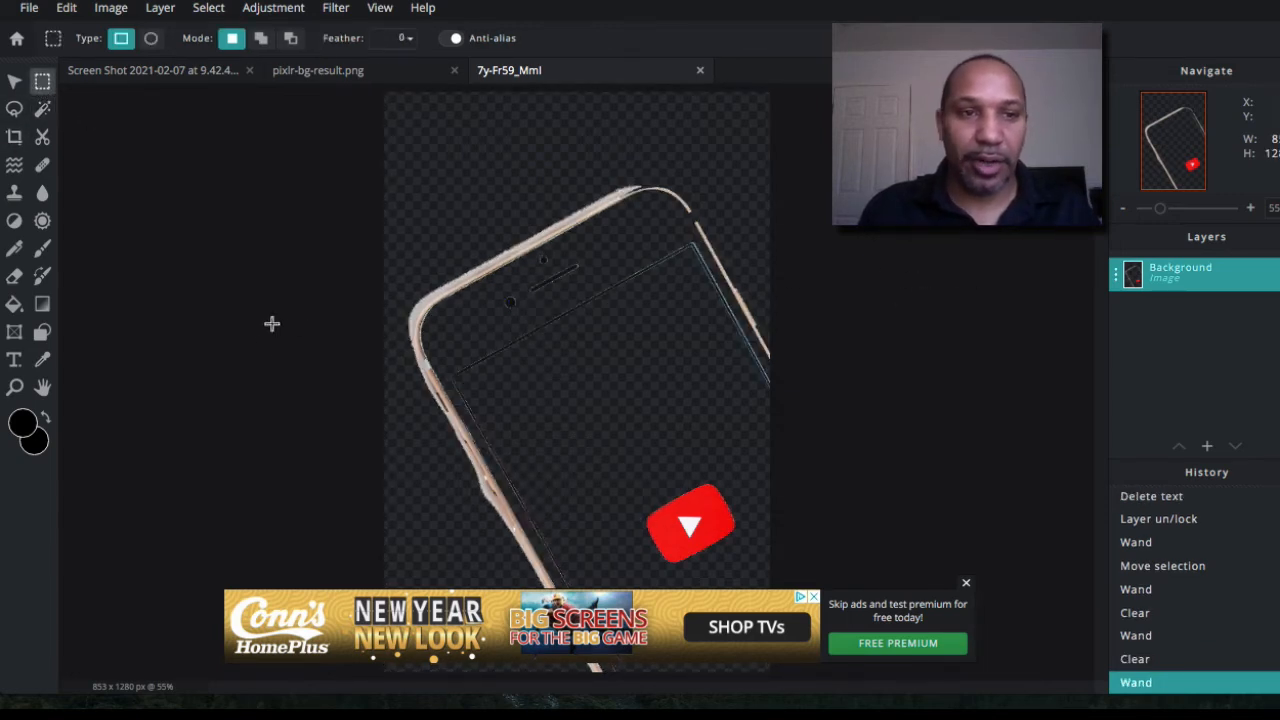
{"action": "left_click_drag", "start_coordinate": [594, 432], "coordinate": [747, 567]}
{"action": "key", "text": "ctrl+c"}
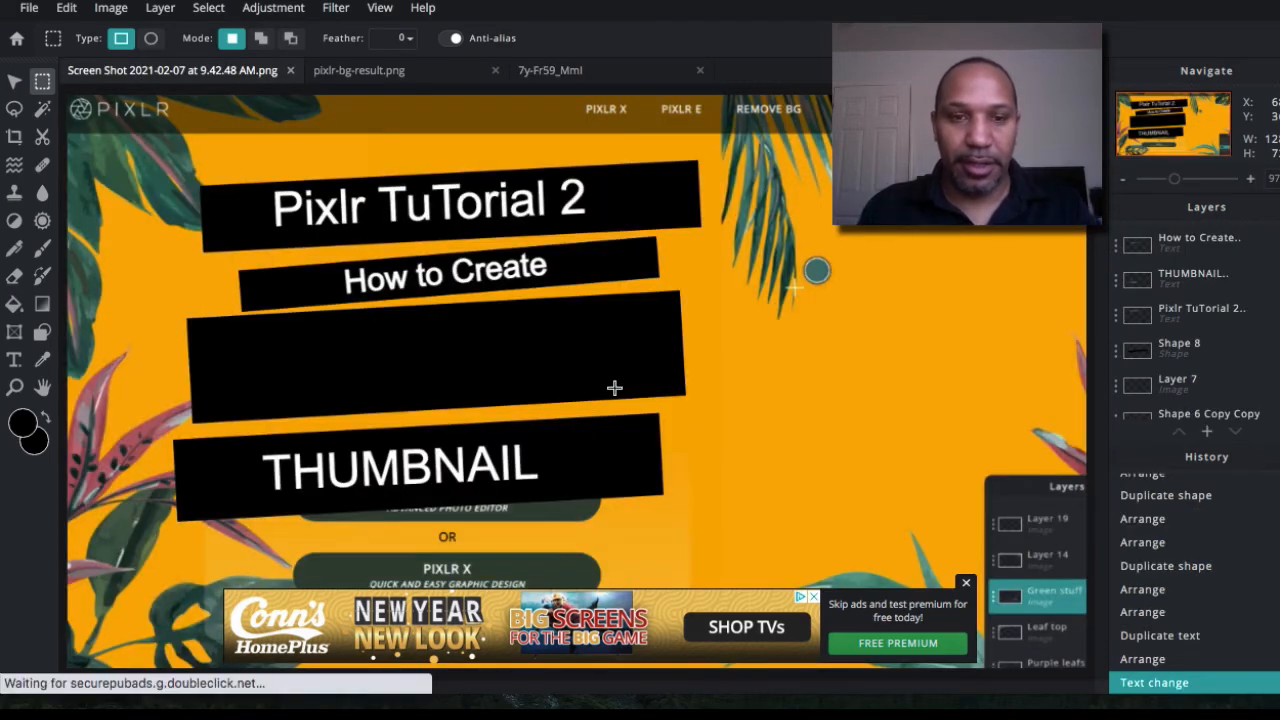
{"action": "key", "text": "ctrl+v"}
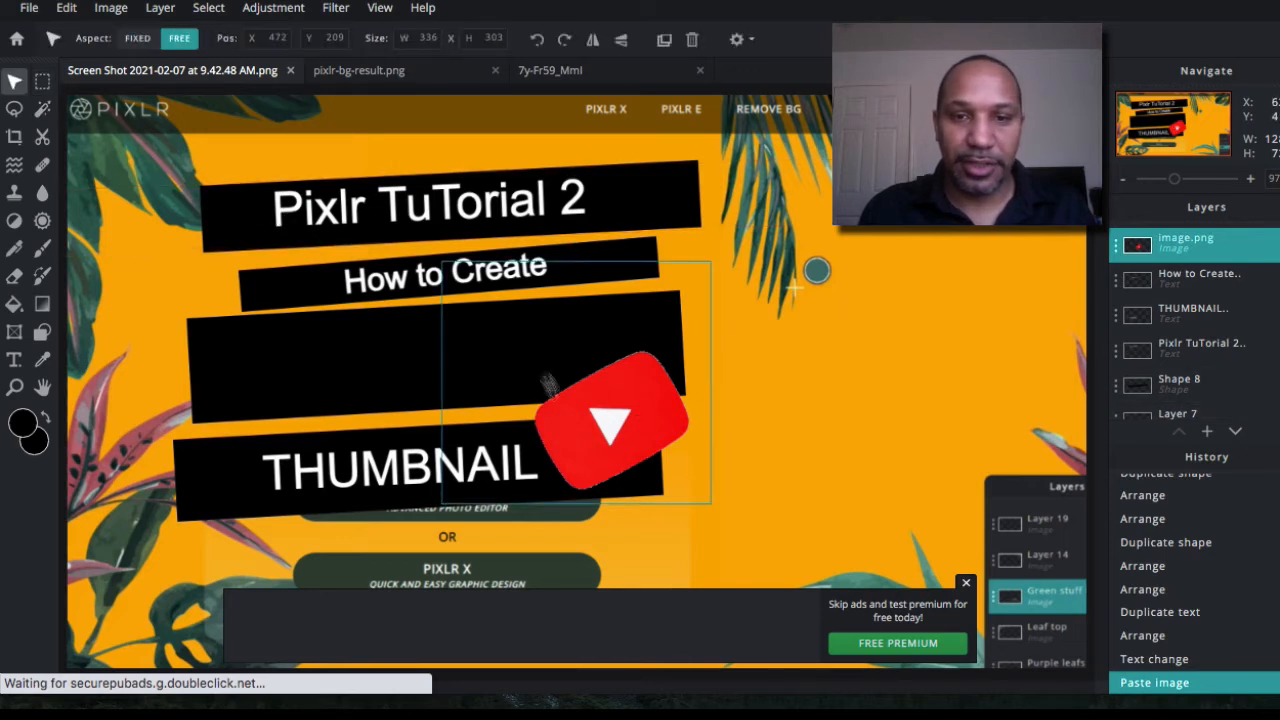
- Rotate the pasted YouTube icon level, shrink its layer to about 186 × 169 px and place it at the empty black banner's left end
{"action": "mouse_move", "coordinate": [620, 265]}
{"action": "left_mouse_down"}
{"action": "mouse_move", "coordinate": [680, 277]}
{"action": "mouse_move", "coordinate": [641, 253]}
{"action": "left_mouse_up"}
{"action": "left_click_drag", "start_coordinate": [648, 552], "coordinate": [586, 408]}
{"action": "left_click_drag", "start_coordinate": [560, 337], "coordinate": [264, 374]}
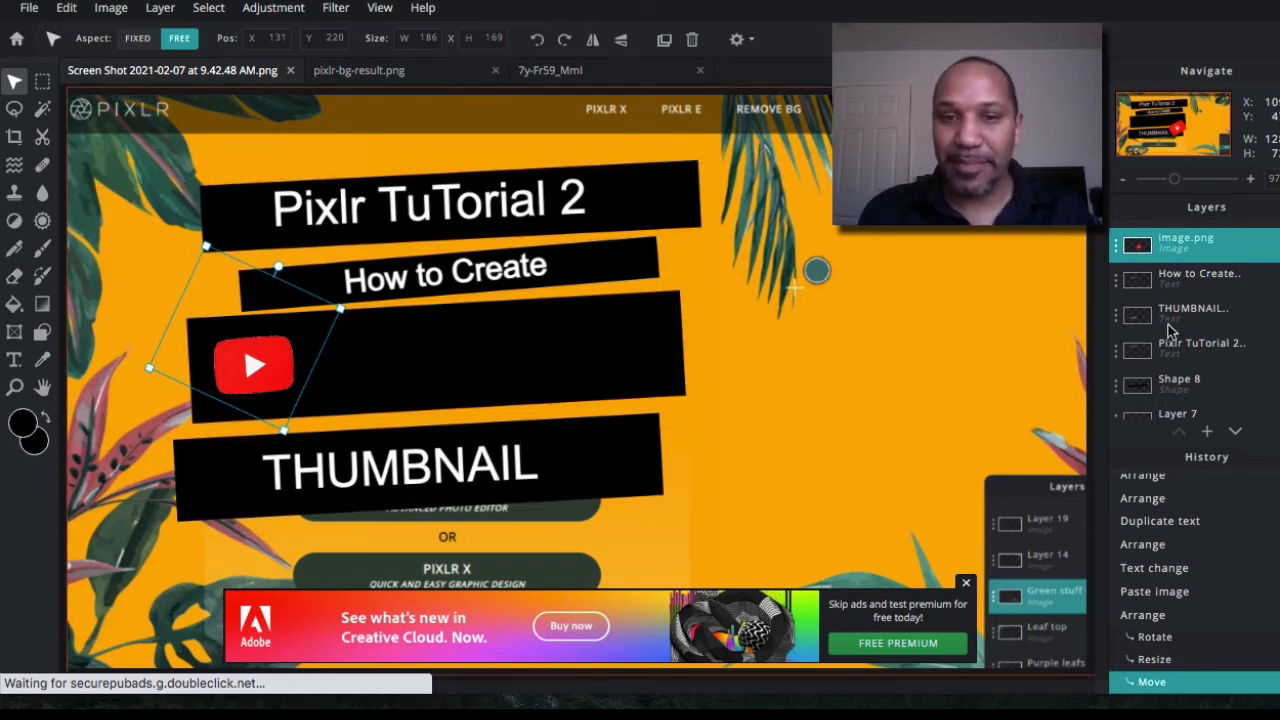
- Show the hidden portrait cutout layer and move it to the top of the layer stack, in front of the banners
{"action": "scroll", "coordinate": [1170, 330], "scroll_direction": "down", "scroll_amount": 1}
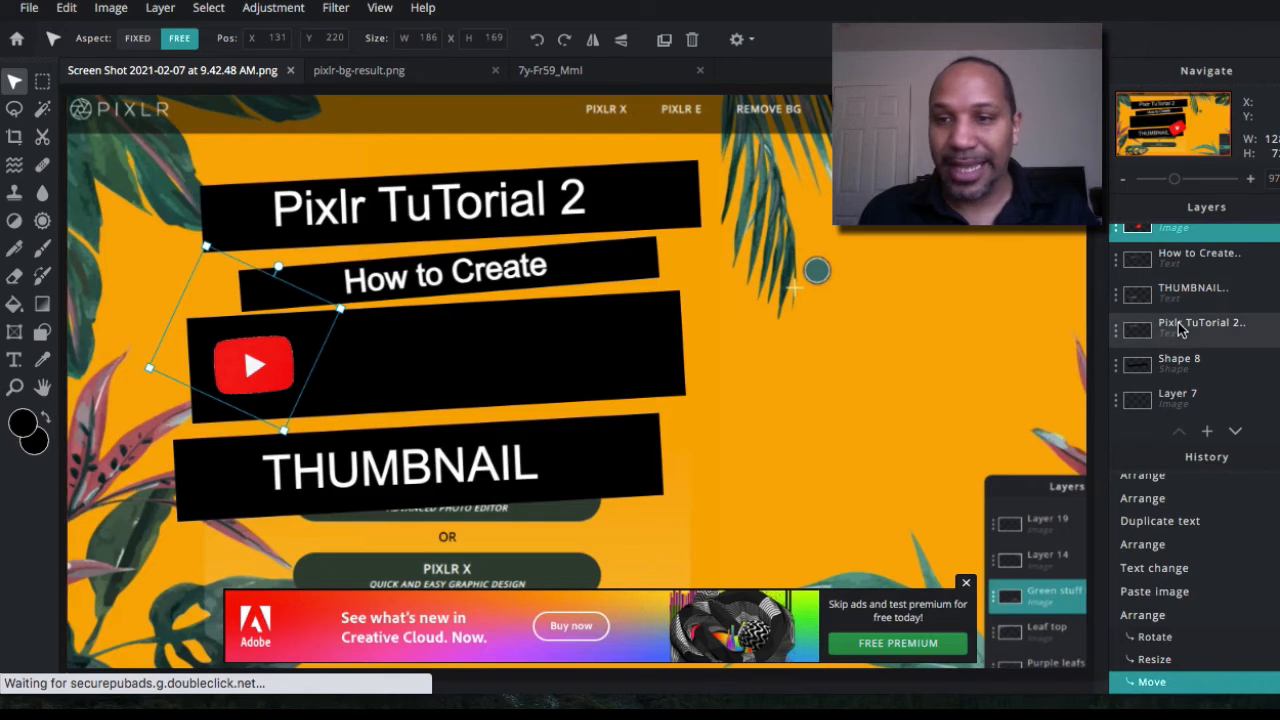
{"action": "scroll", "coordinate": [1183, 325], "scroll_direction": "down", "scroll_amount": 5}
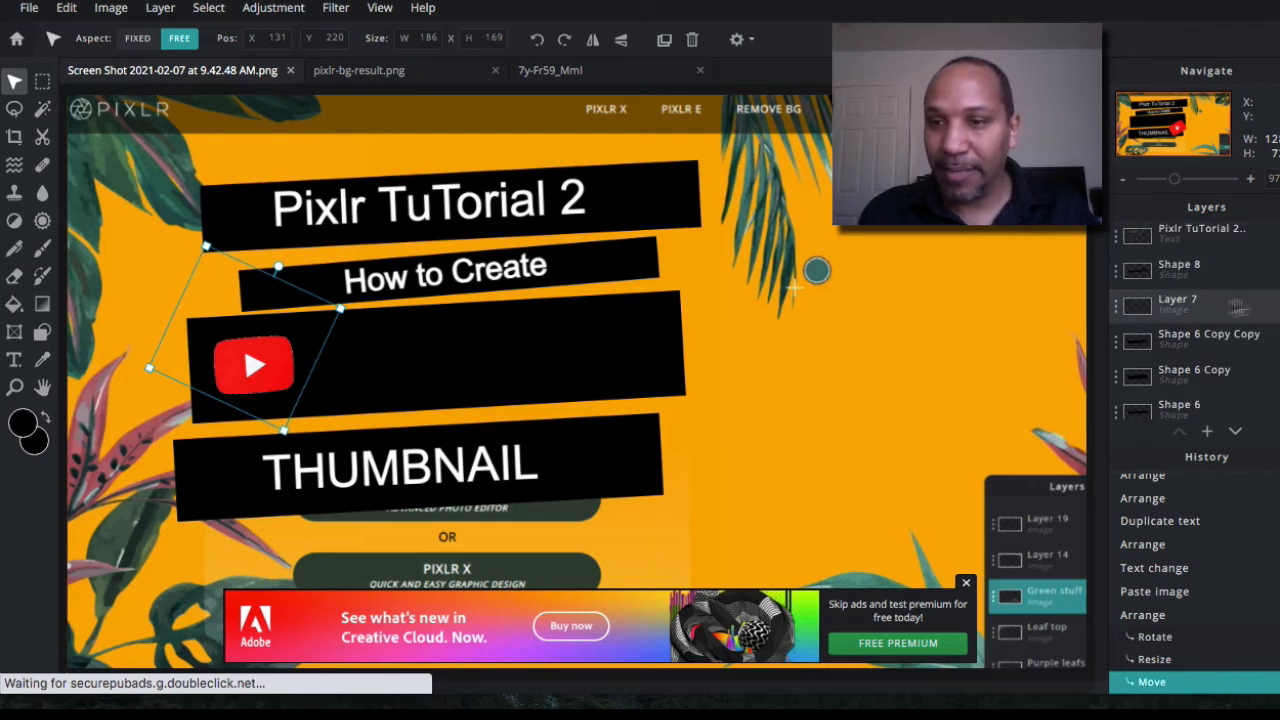
{"action": "scroll", "coordinate": [1247, 337], "scroll_direction": "down", "scroll_amount": 1}
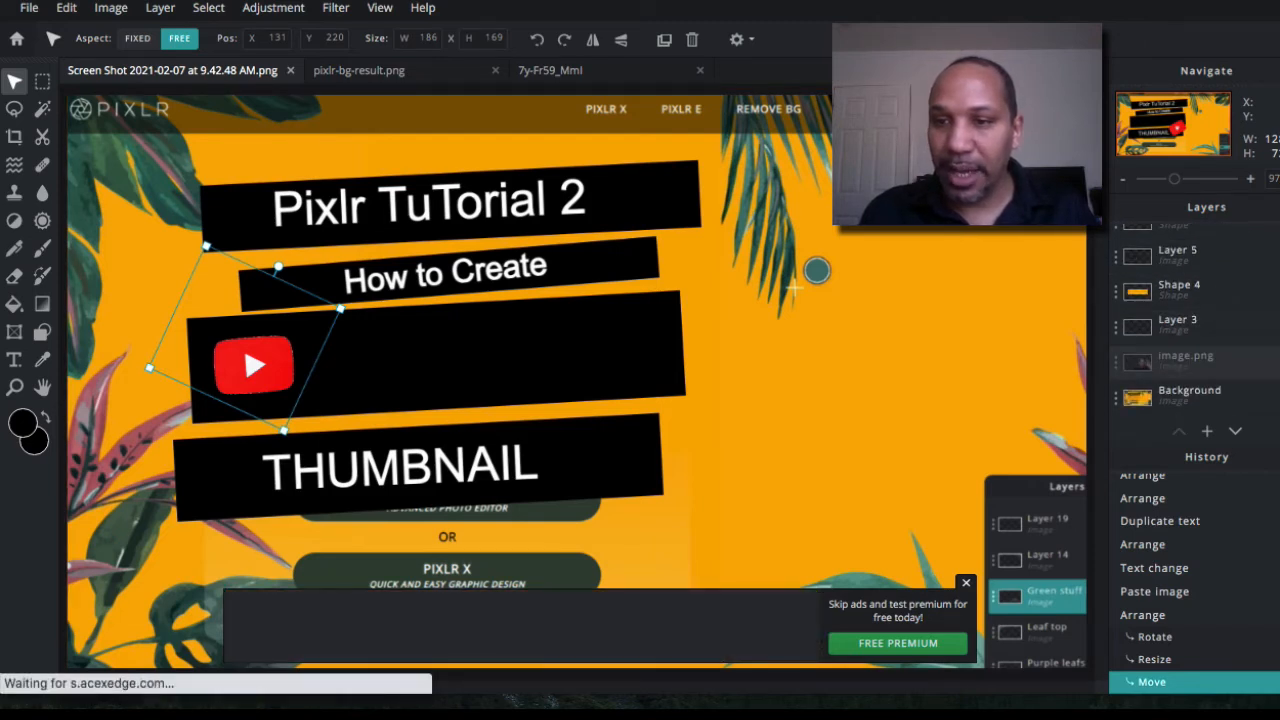
{"action": "left_click", "coordinate": [1140, 363]}
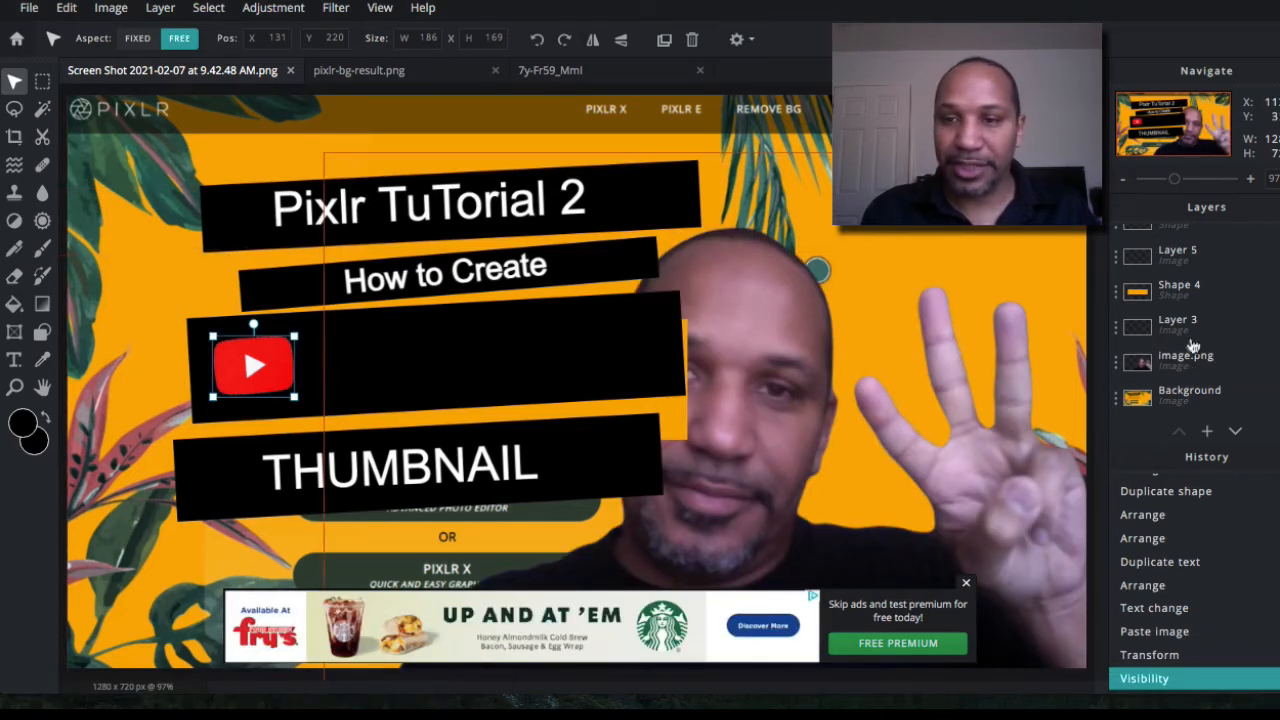
{"action": "left_click", "coordinate": [1140, 363]}
{"action": "left_click_drag", "start_coordinate": [1150, 362], "coordinate": [1167, 266]}
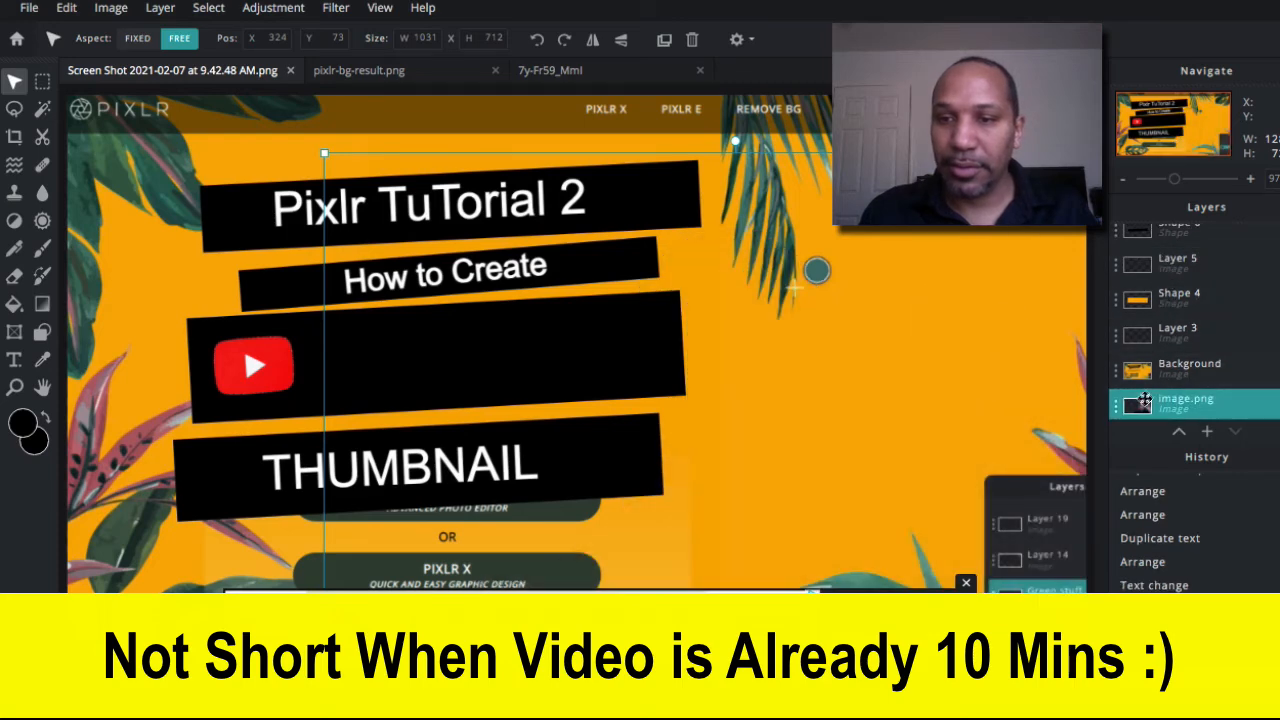
{"action": "left_click_drag", "start_coordinate": [1141, 406], "coordinate": [1137, 272]}
{"action": "left_click_drag", "start_coordinate": [1155, 338], "coordinate": [1147, 245]}
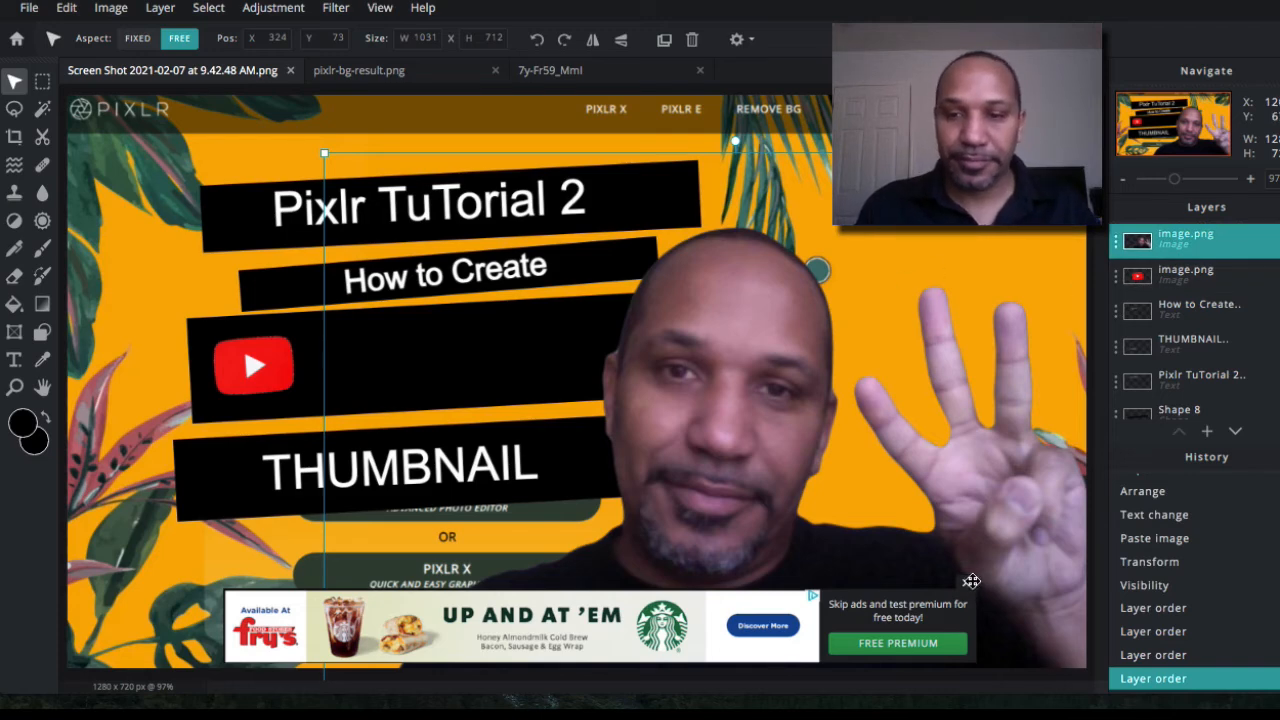
{"action": "left_click", "coordinate": [971, 581]}
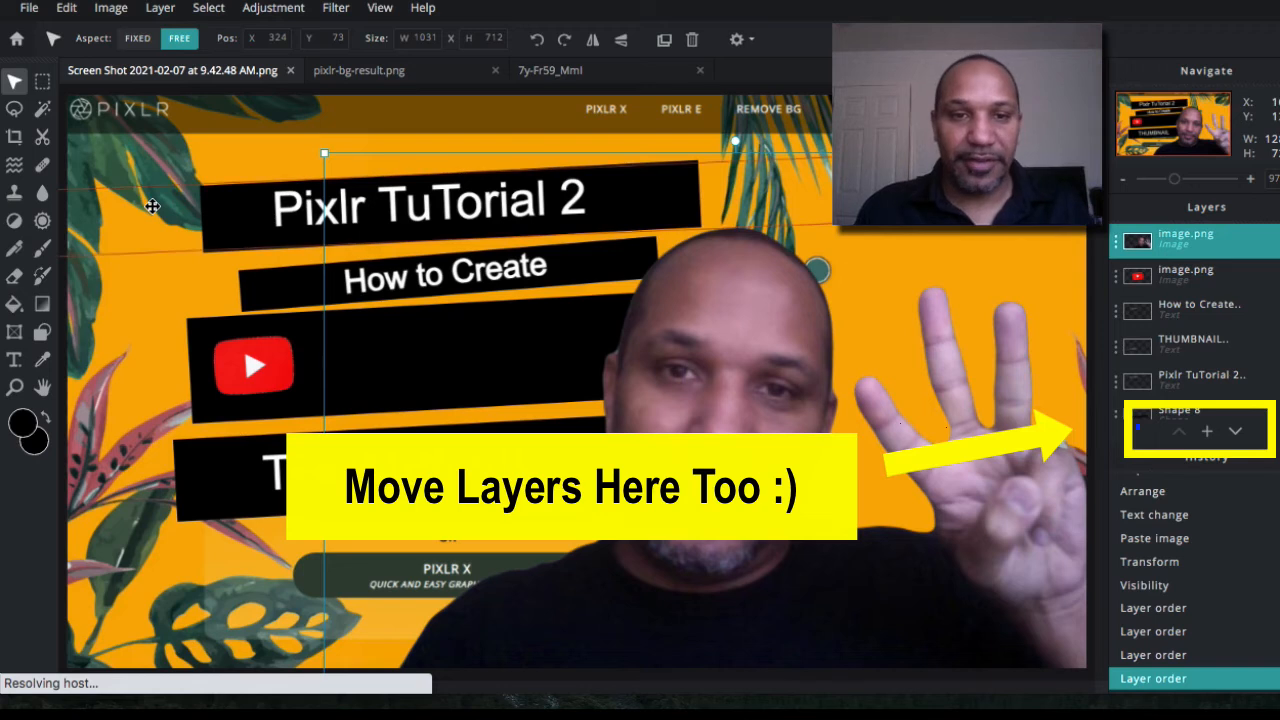
- Duplicate the "Pixlr TuTorial 2" text and place the copy beside the YouTube icon, undoing the accidental move of the portrait
{"action": "left_click", "coordinate": [280, 221]}
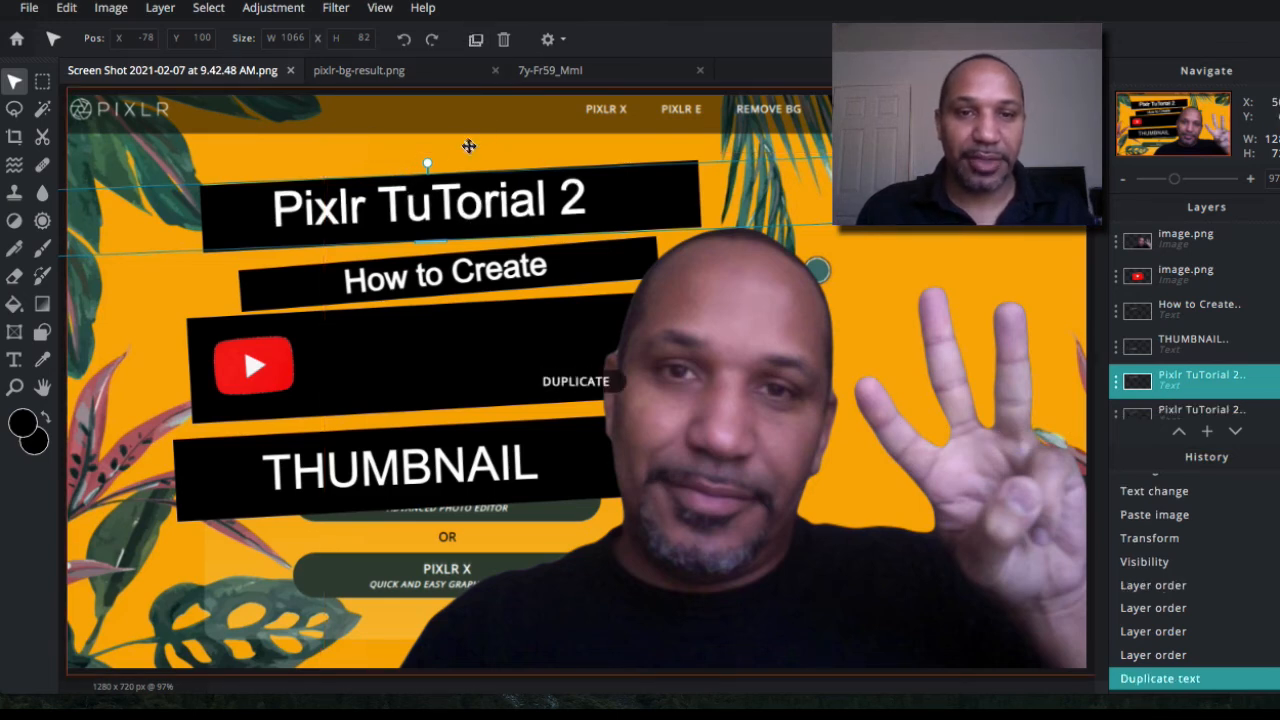
{"action": "left_click_drag", "start_coordinate": [285, 206], "coordinate": [330, 366]}
{"action": "left_click_drag", "start_coordinate": [331, 356], "coordinate": [334, 353]}
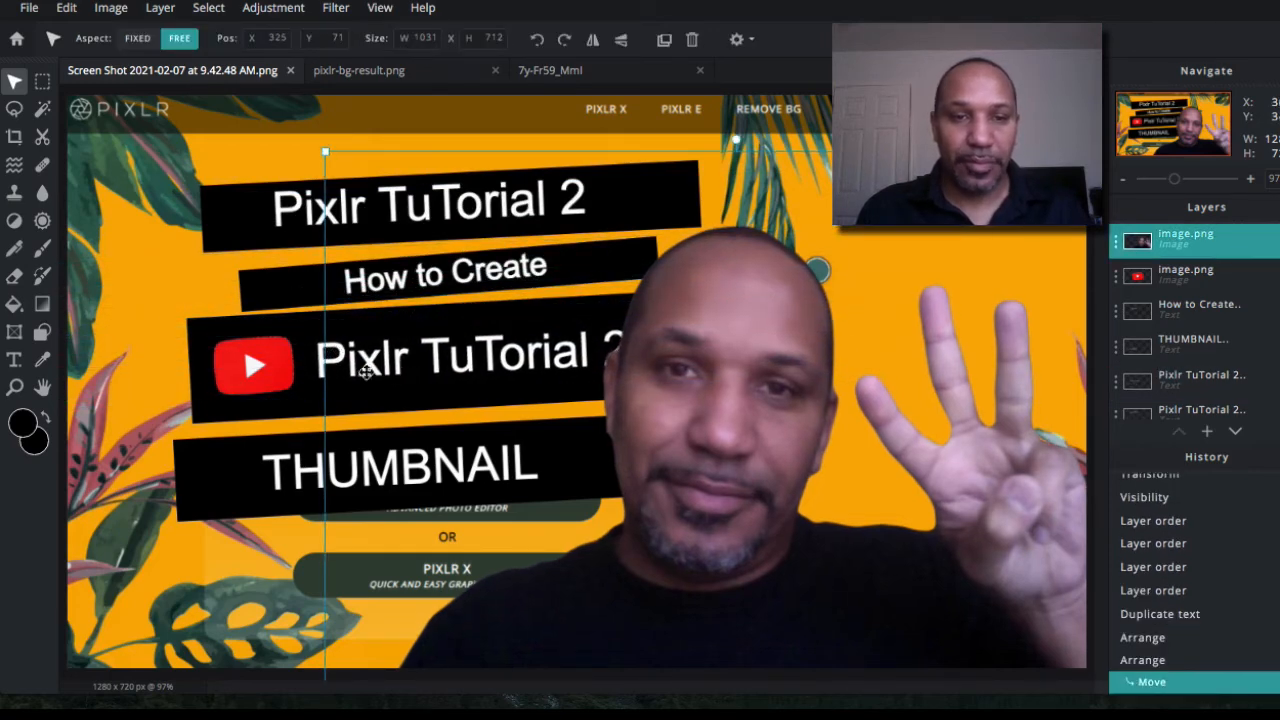
{"action": "key", "text": "ctrl+z"}
- Replace the duplicated title text beside the YouTube icon with "YouTube"
{"action": "left_click", "coordinate": [385, 352]}
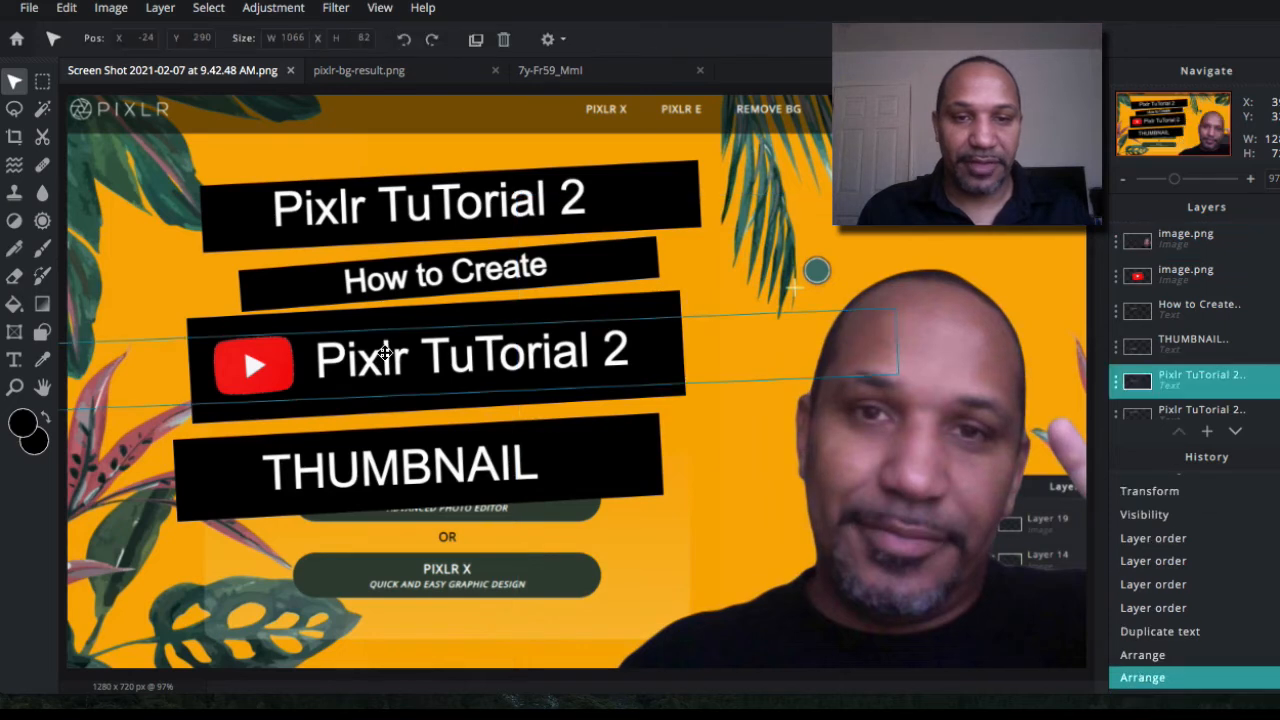
{"action": "double_click", "coordinate": [386, 352]}
{"action": "key", "text": "BackSpace"}
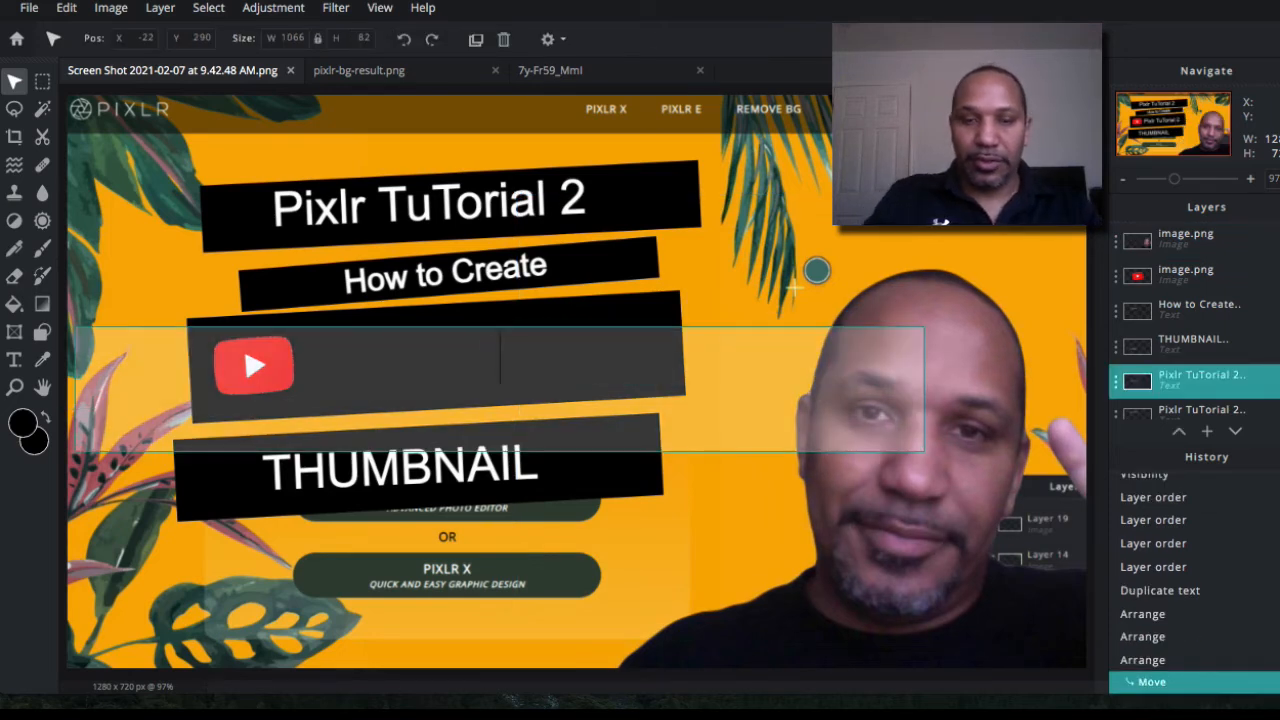
{"action": "type", "text": "YouTube"}
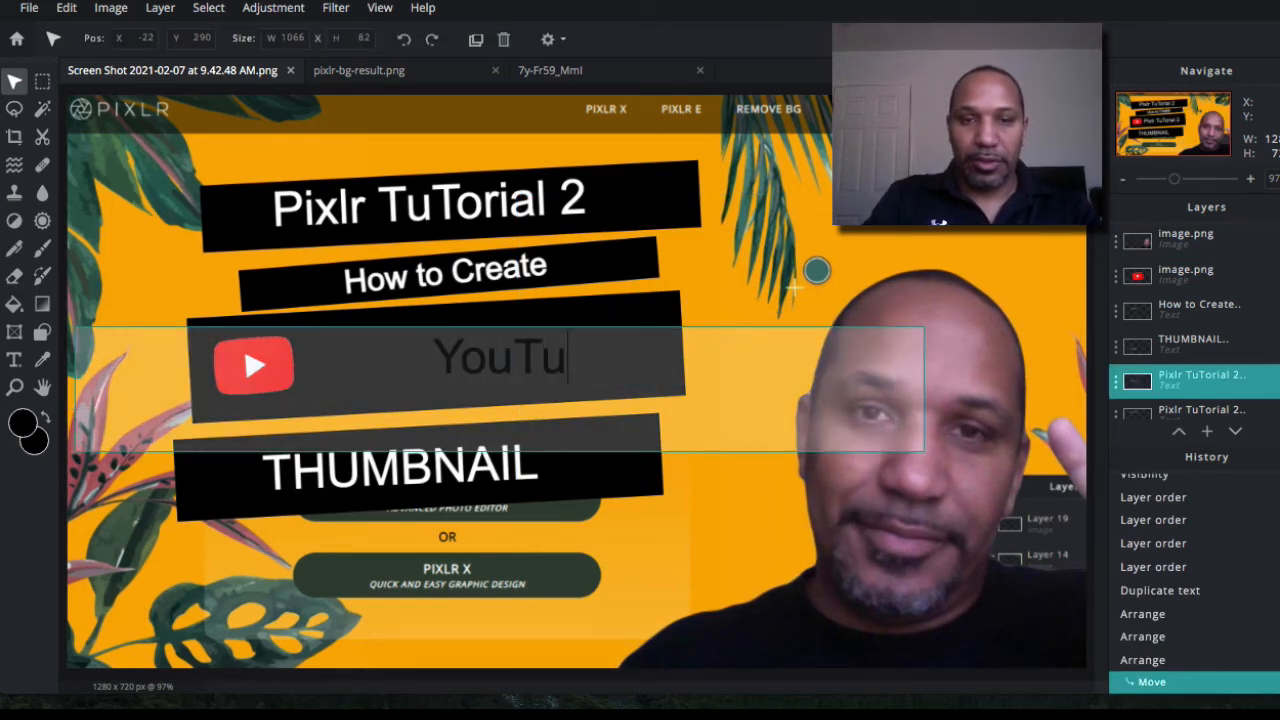
{"action": "double_click", "coordinate": [492, 351]}
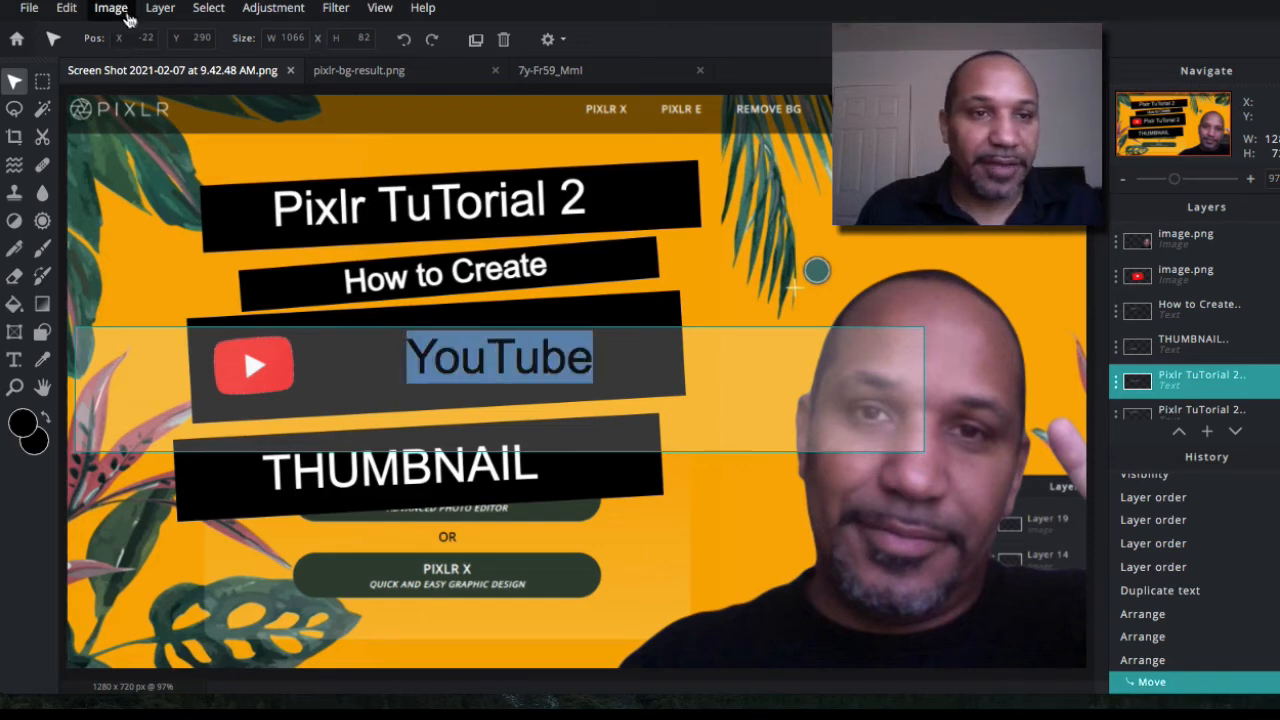
{"action": "left_click", "coordinate": [552, 390]}
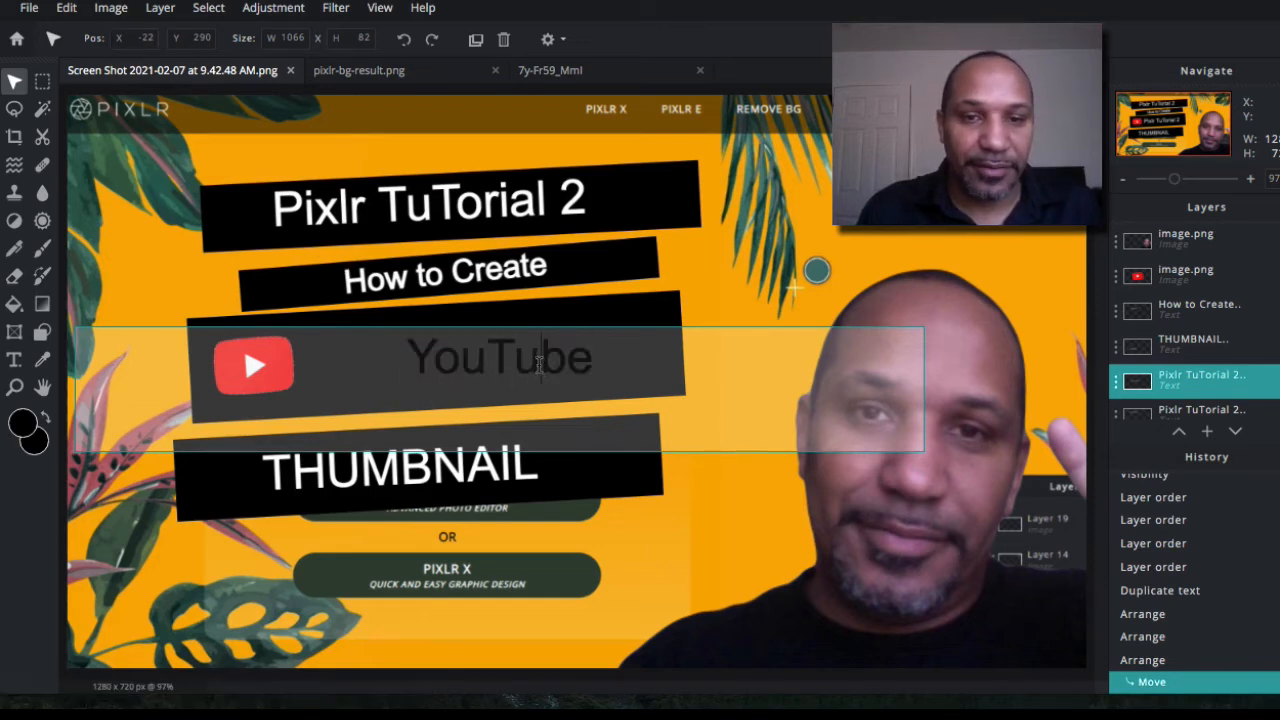
{"action": "double_click", "coordinate": [541, 373]}
{"action": "key", "text": "Escape"}
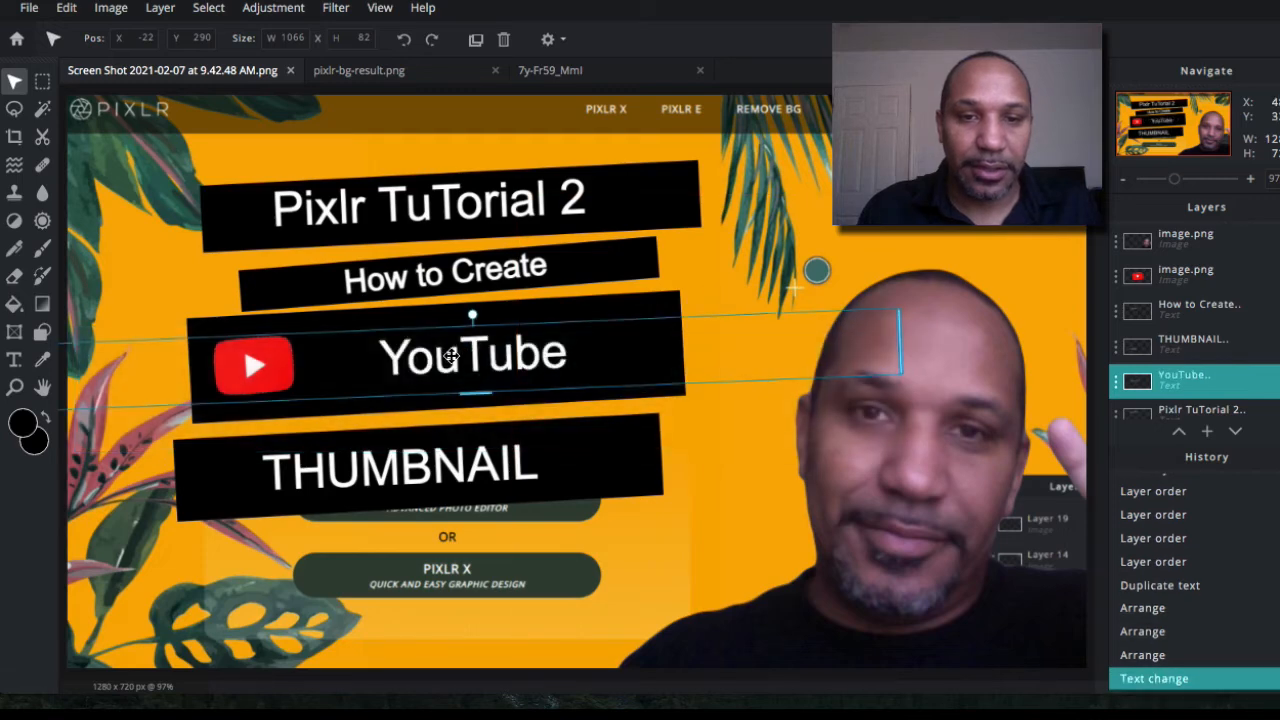
- Change the font of the "YouTube" text to BEBASNEUE
{"action": "double_click", "coordinate": [376, 330]}
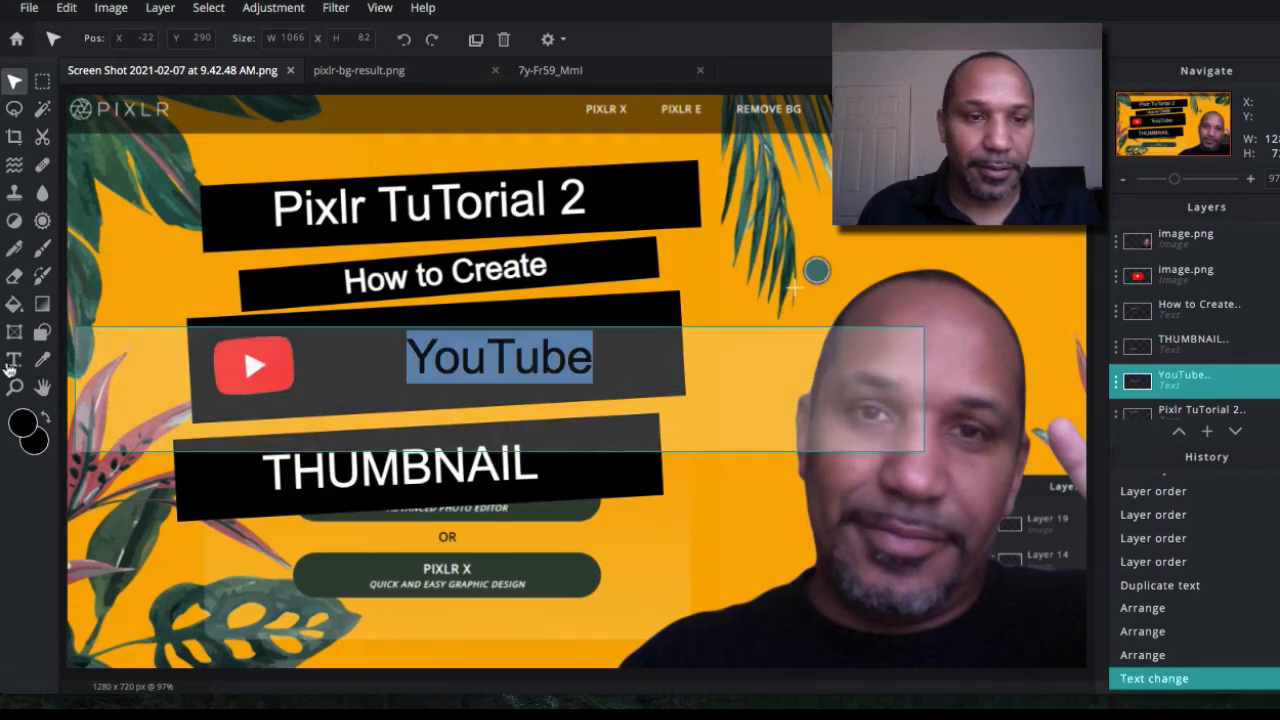
{"action": "left_click", "coordinate": [14, 361]}
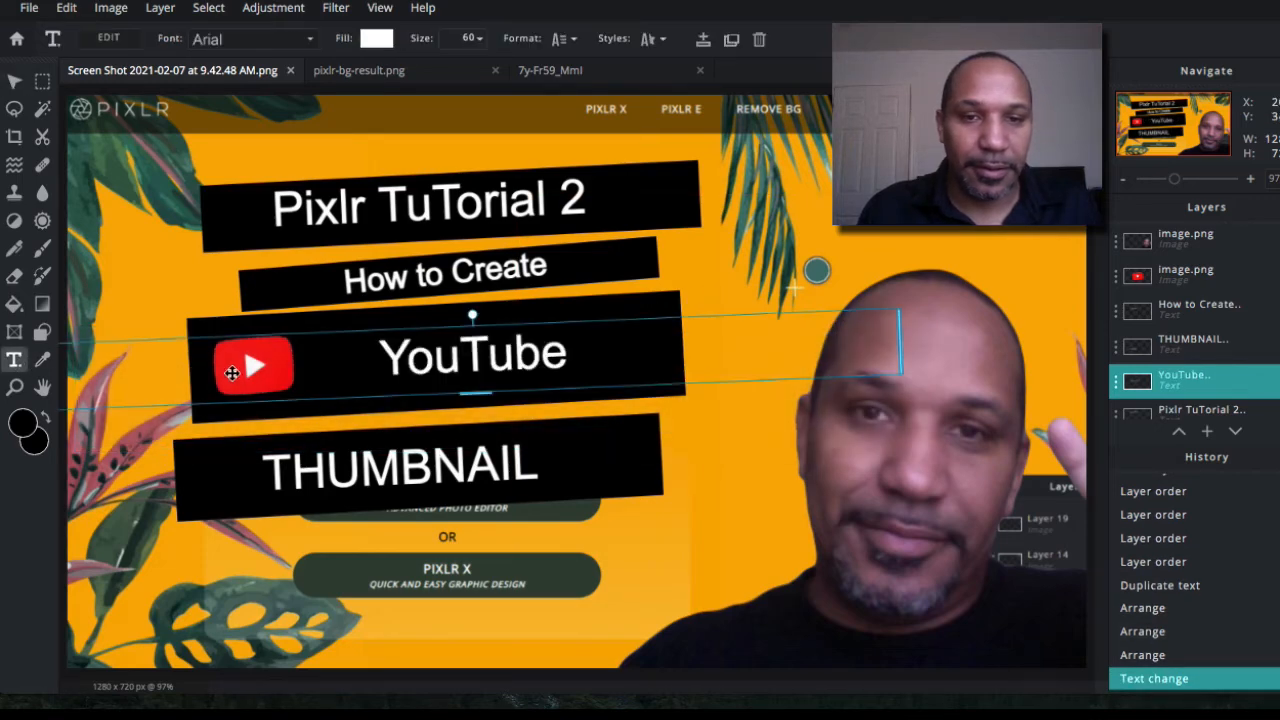
{"action": "left_click", "coordinate": [250, 39]}
{"action": "scroll", "coordinate": [253, 221], "scroll_direction": "down", "scroll_amount": 4}
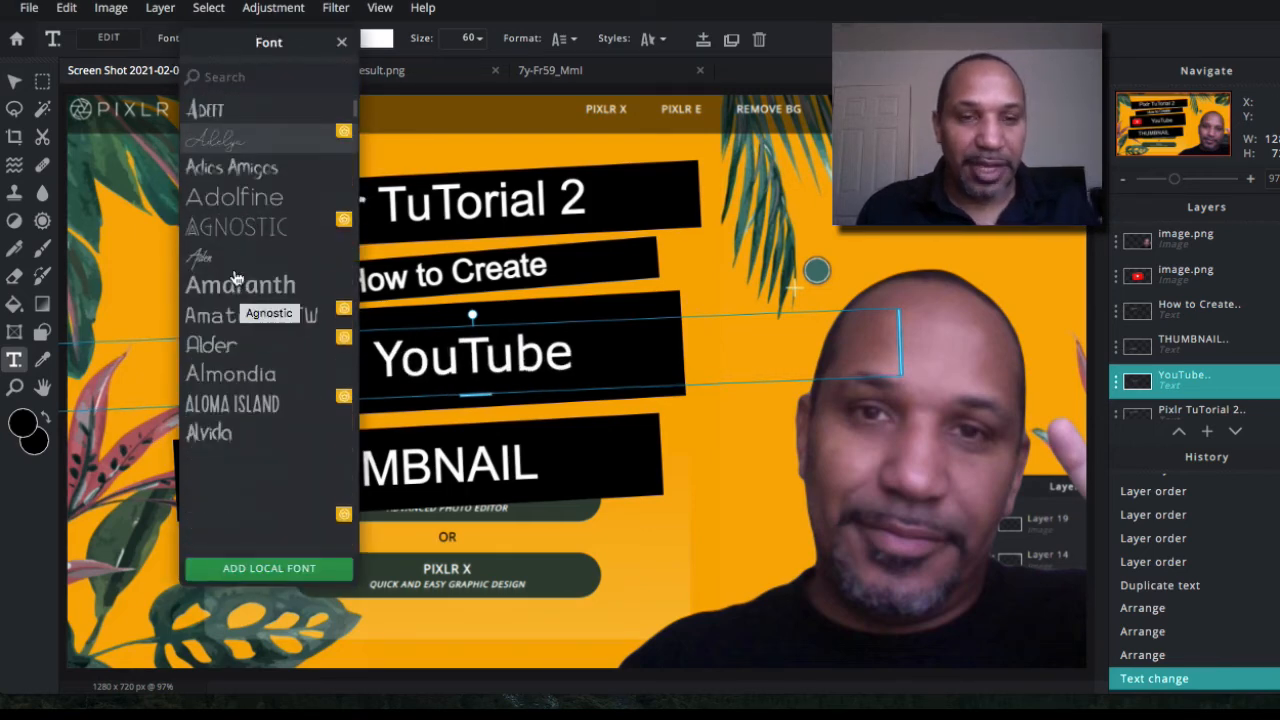
{"action": "scroll", "coordinate": [236, 270], "scroll_direction": "down", "scroll_amount": 3}
{"action": "scroll", "coordinate": [230, 256], "scroll_direction": "down", "scroll_amount": 1}
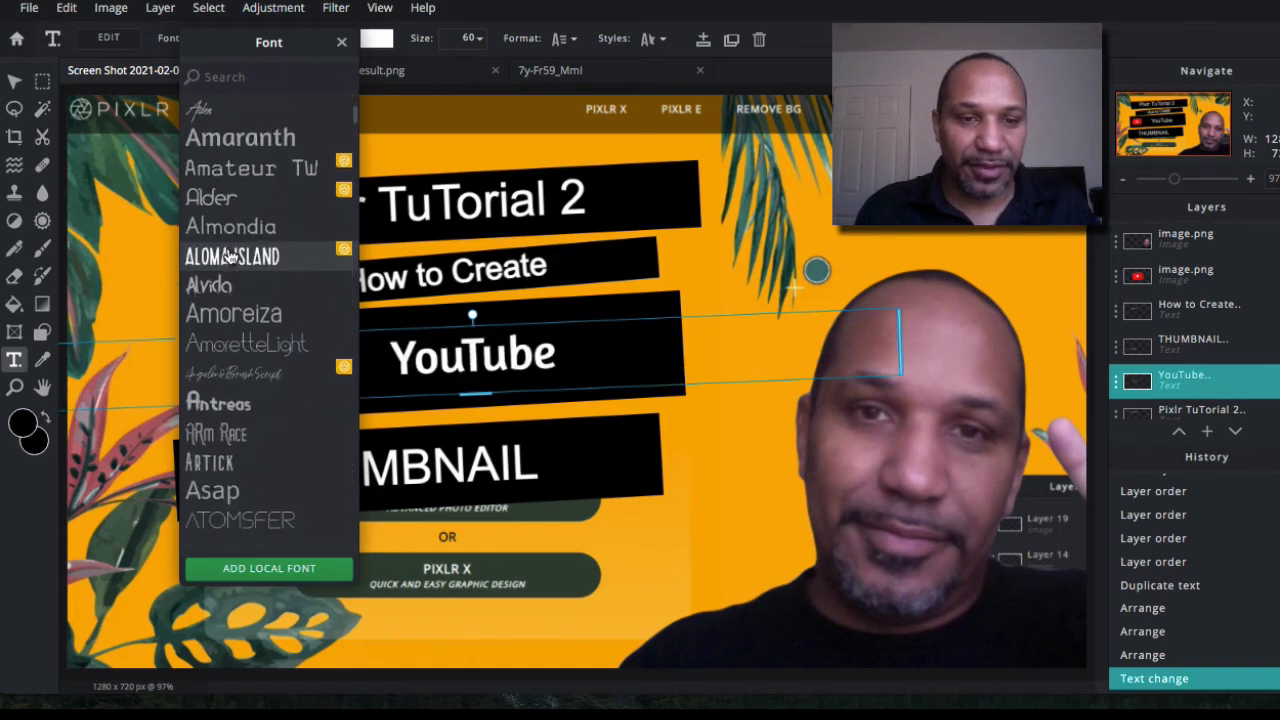
{"action": "scroll", "coordinate": [230, 254], "scroll_direction": "down", "scroll_amount": 1}
{"action": "scroll", "coordinate": [228, 252], "scroll_direction": "down", "scroll_amount": 5}
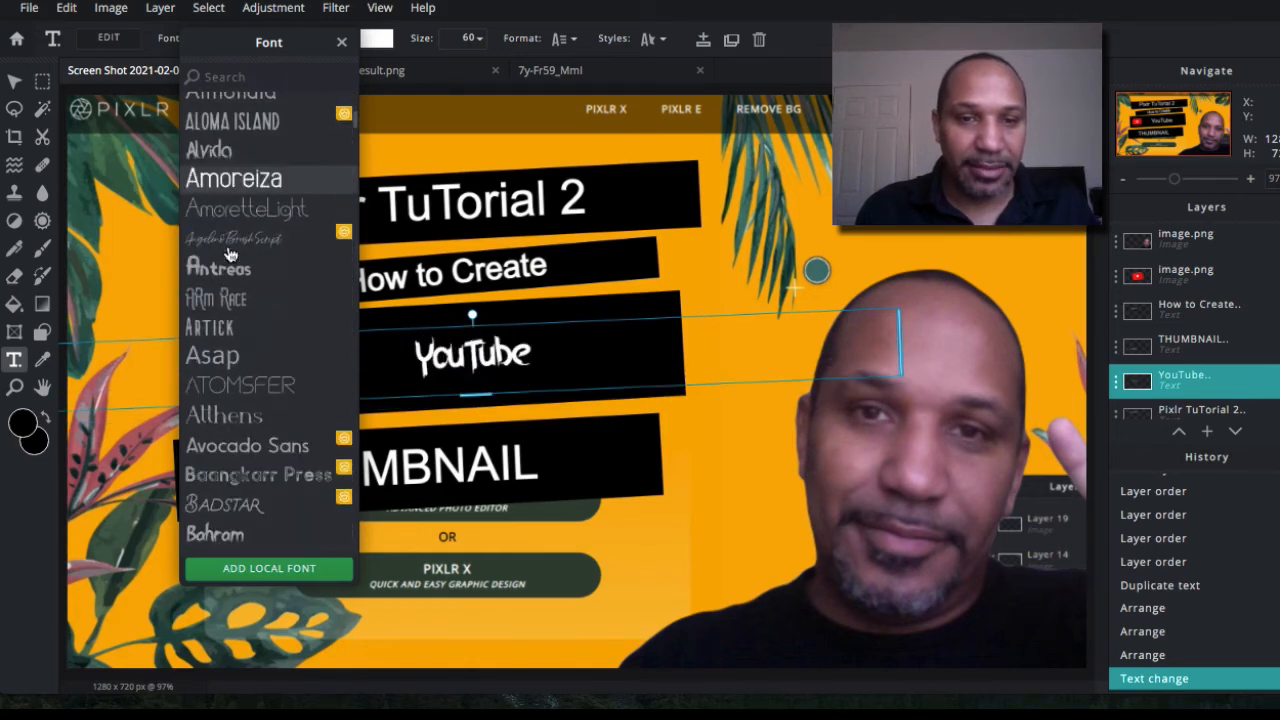
{"action": "scroll", "coordinate": [229, 253], "scroll_direction": "down", "scroll_amount": 2}
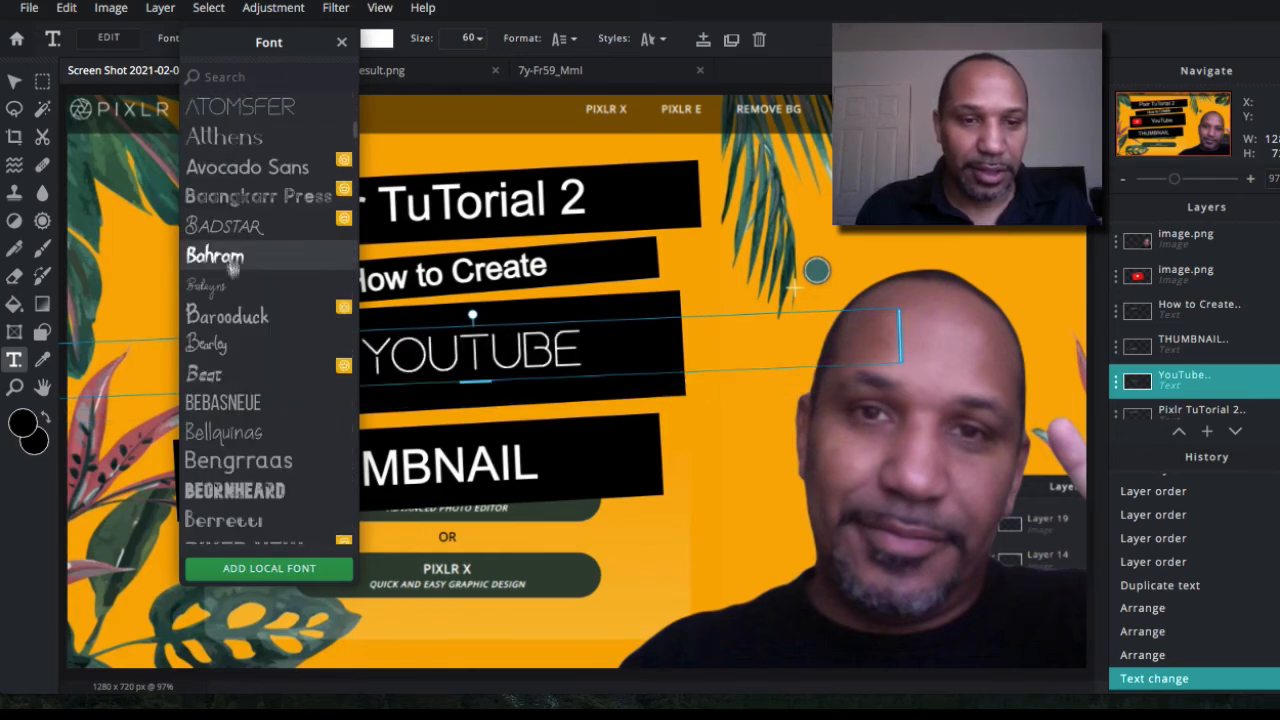
{"action": "left_click", "coordinate": [218, 401]}
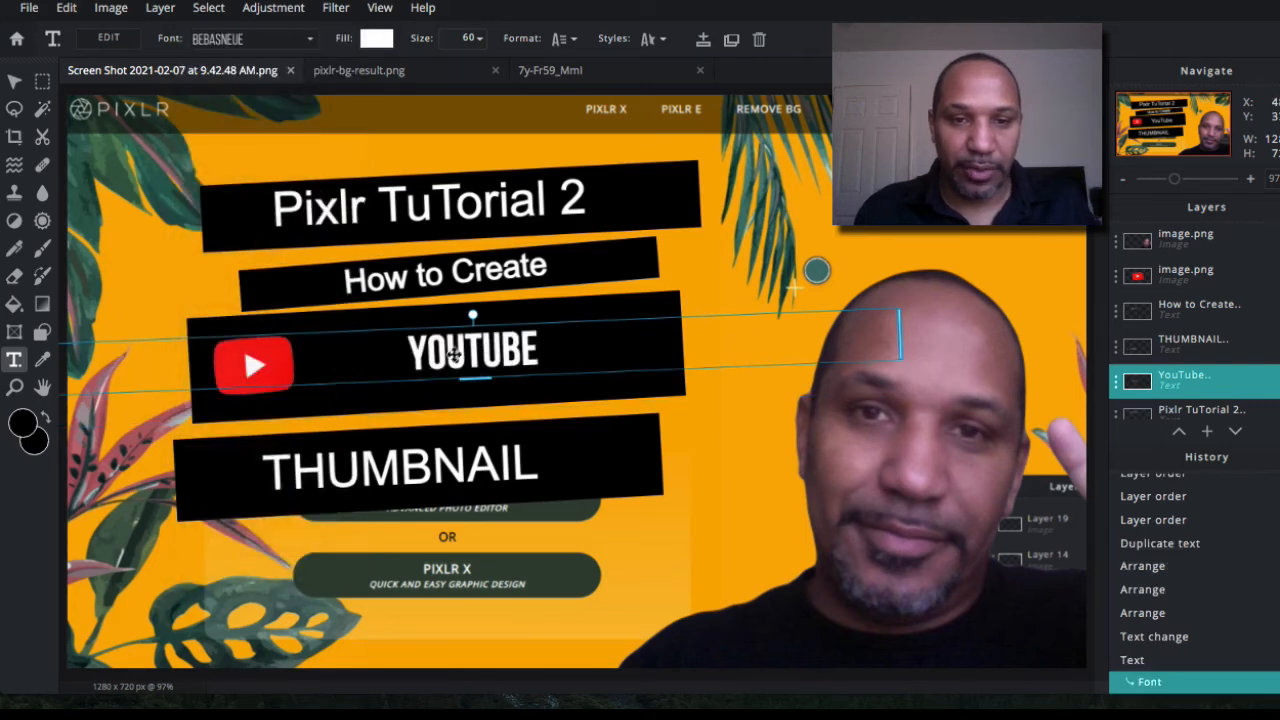
- Enlarge the "YouTube" text to size 125 and position it directly beside the icon within its black banner
{"action": "left_click_drag", "start_coordinate": [453, 355], "coordinate": [397, 327]}
{"action": "left_click", "coordinate": [467, 42]}
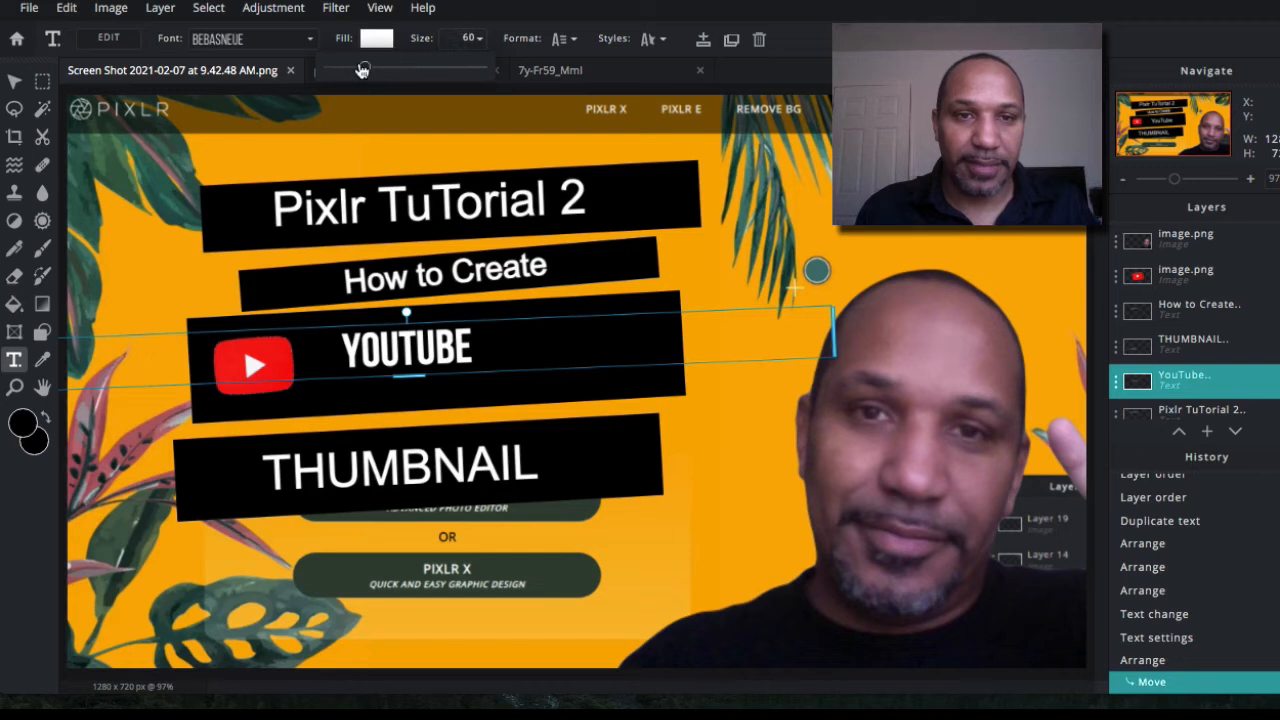
{"action": "left_click_drag", "start_coordinate": [371, 68], "coordinate": [392, 67]}
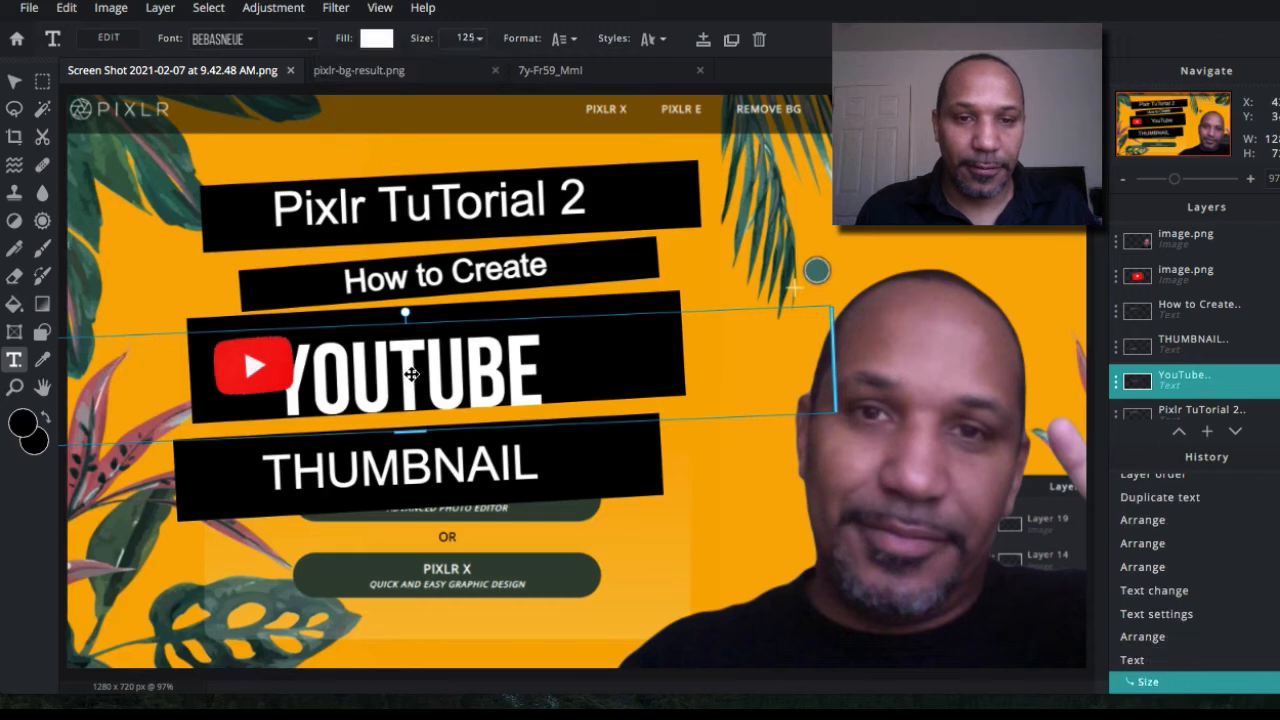
{"action": "left_click_drag", "start_coordinate": [409, 372], "coordinate": [439, 358]}
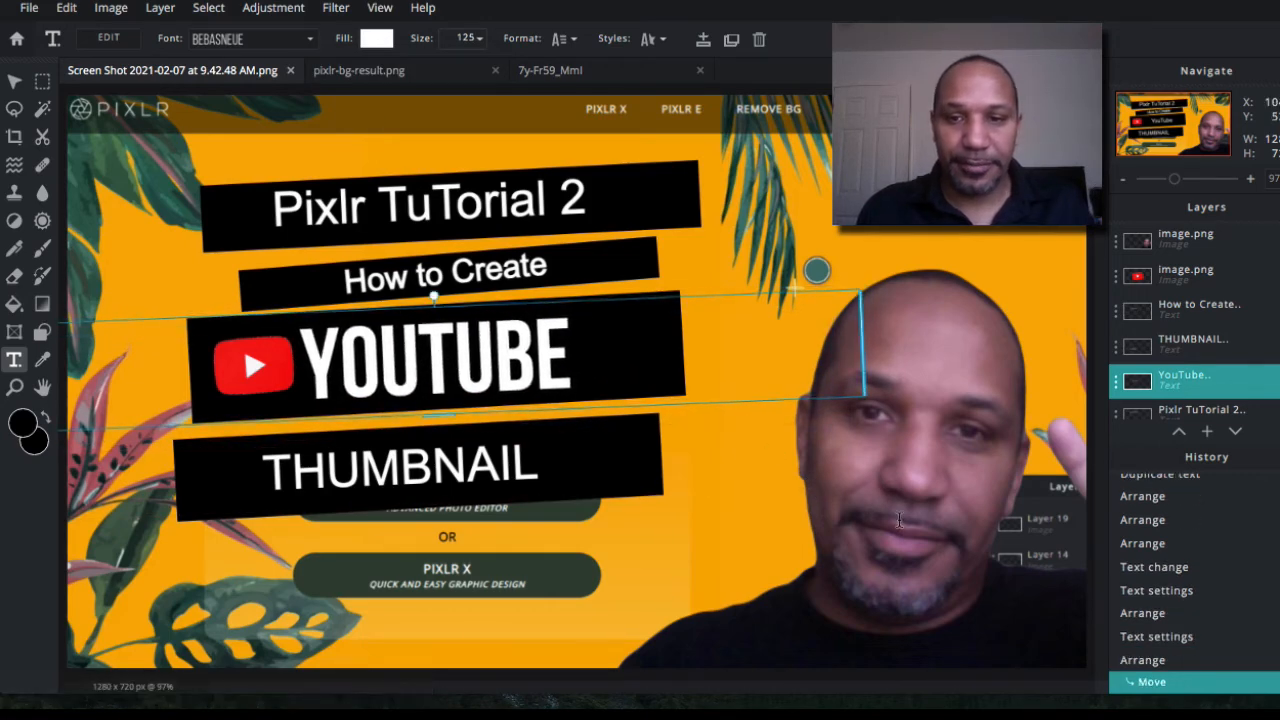
{"action": "left_click", "coordinate": [910, 463]}
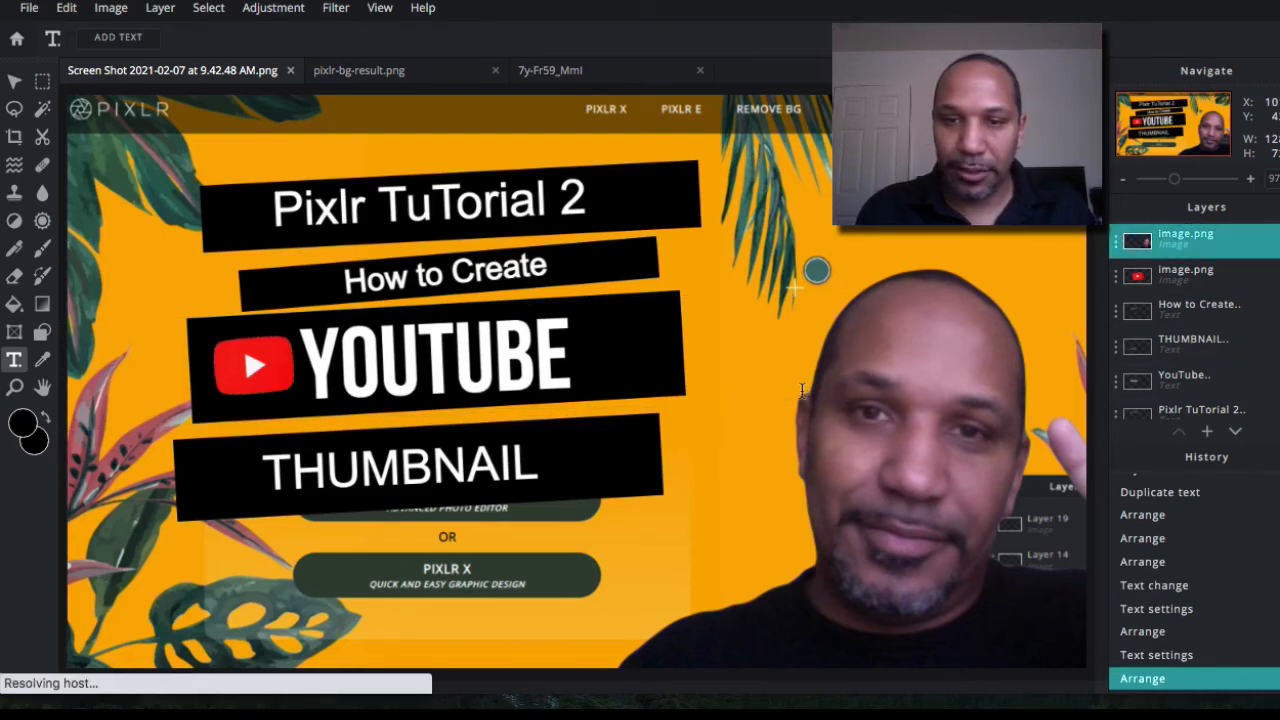
{"action": "left_click", "coordinate": [11, 81]}
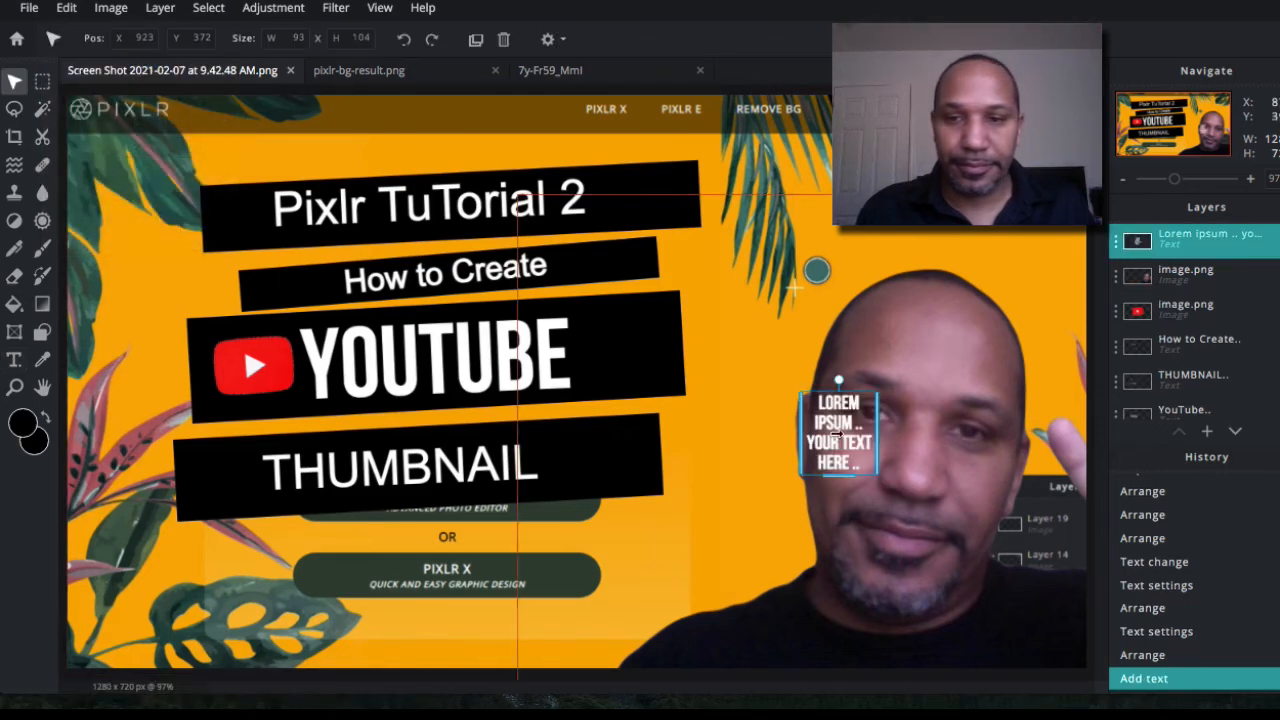
{"action": "left_click", "coordinate": [839, 435]}
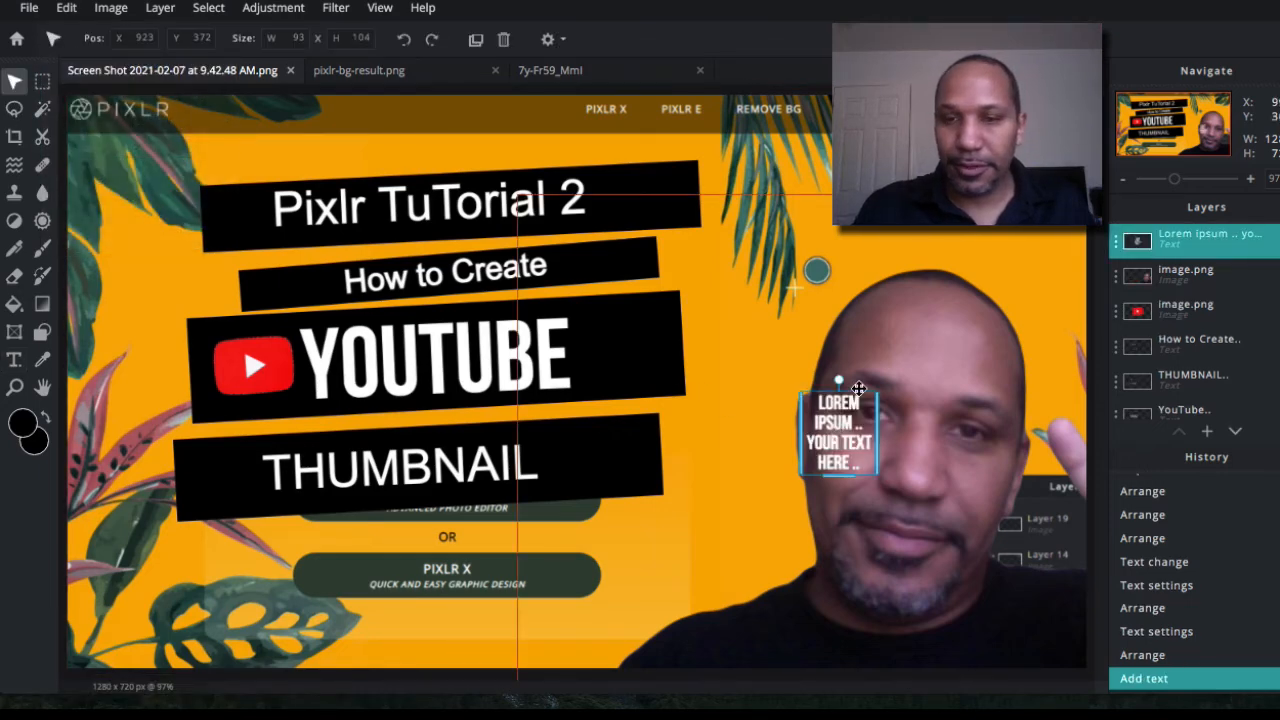
{"action": "key", "text": "Delete"}
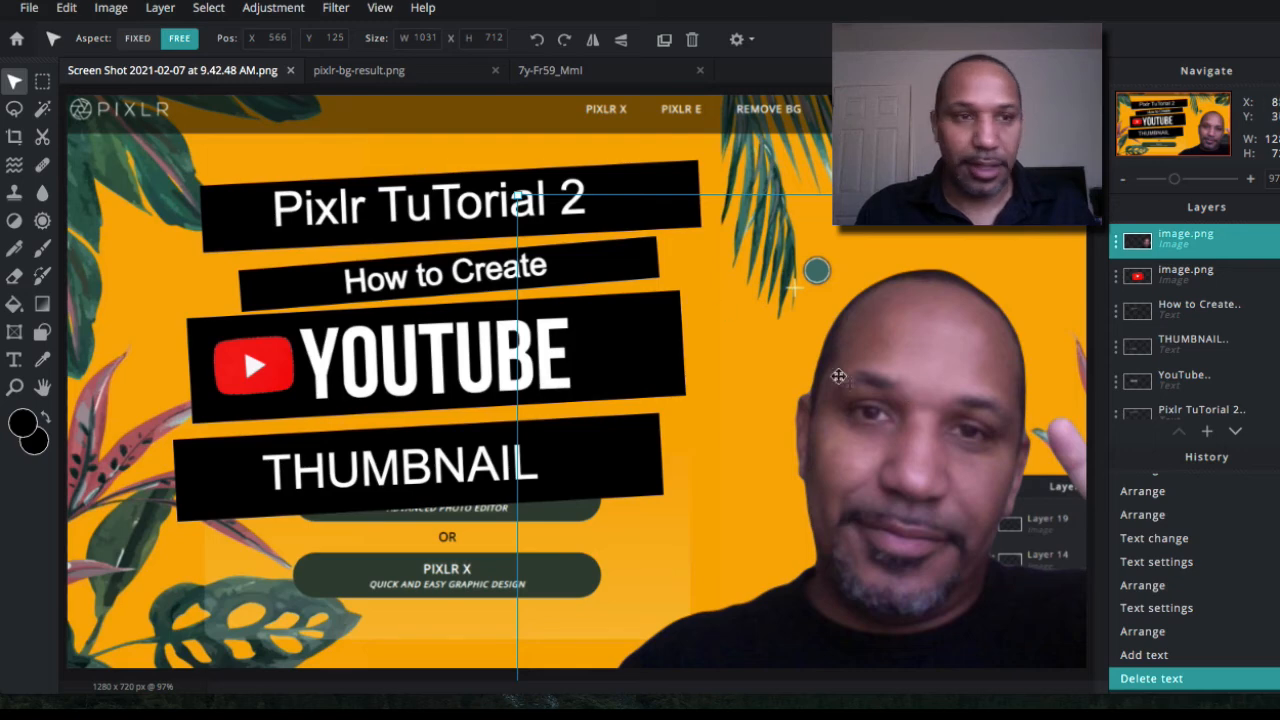
- Move the portrait cutout up and left against the banners, to about X 407, Y 44, so the raised hand shows
{"action": "left_click_drag", "start_coordinate": [928, 444], "coordinate": [825, 393]}
{"action": "scroll", "coordinate": [714, 309], "scroll_direction": "up", "scroll_amount": 2}
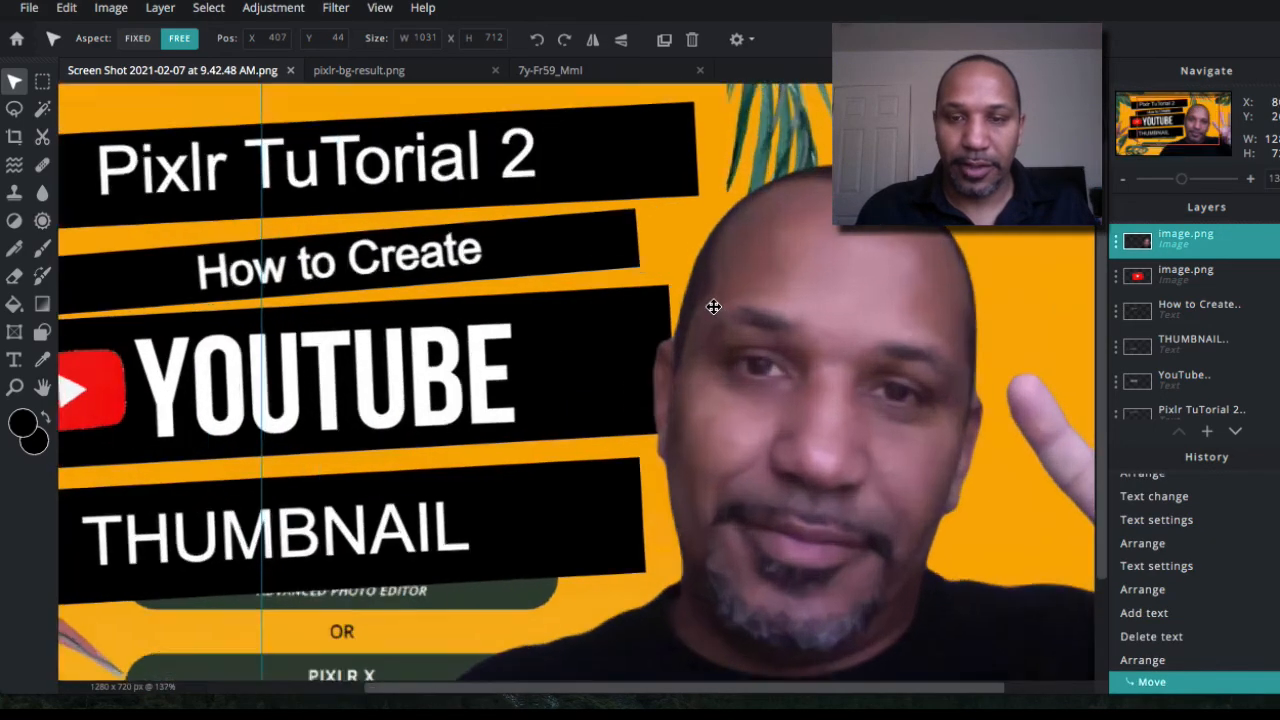
{"action": "scroll", "coordinate": [714, 309], "scroll_direction": "down", "scroll_amount": 4}
{"action": "scroll", "coordinate": [712, 307], "scroll_direction": "up", "scroll_amount": 1}
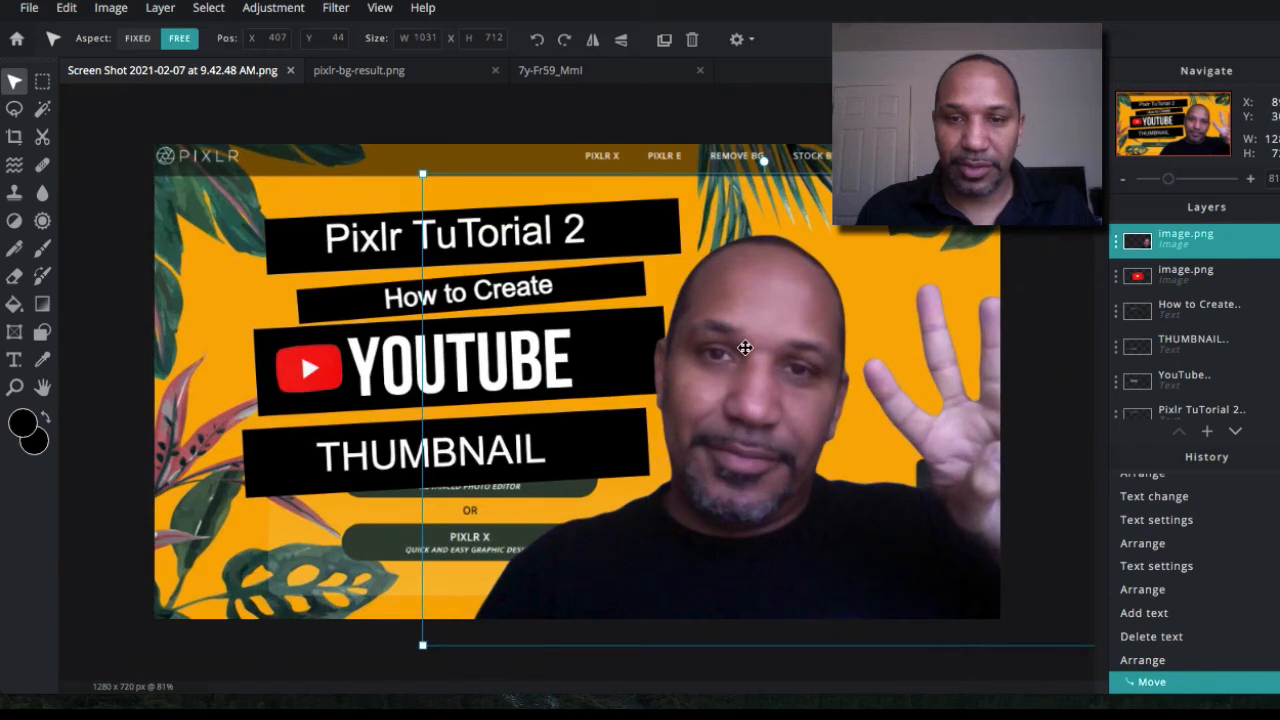
- Move the portrait cutout further left, to about X 313, Y 51, so the whole raised hand fits on the canvas, and deselect it
{"action": "left_click_drag", "start_coordinate": [745, 347], "coordinate": [680, 351]}
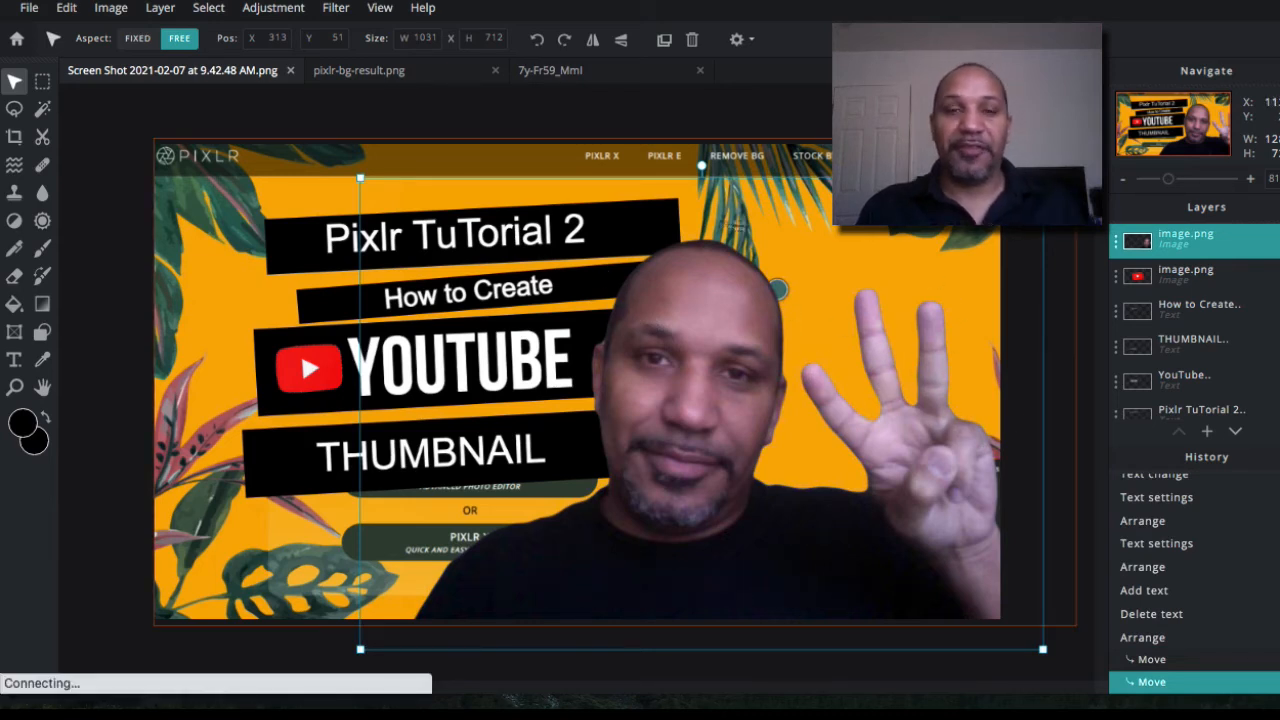
{"action": "left_click", "coordinate": [414, 123]}
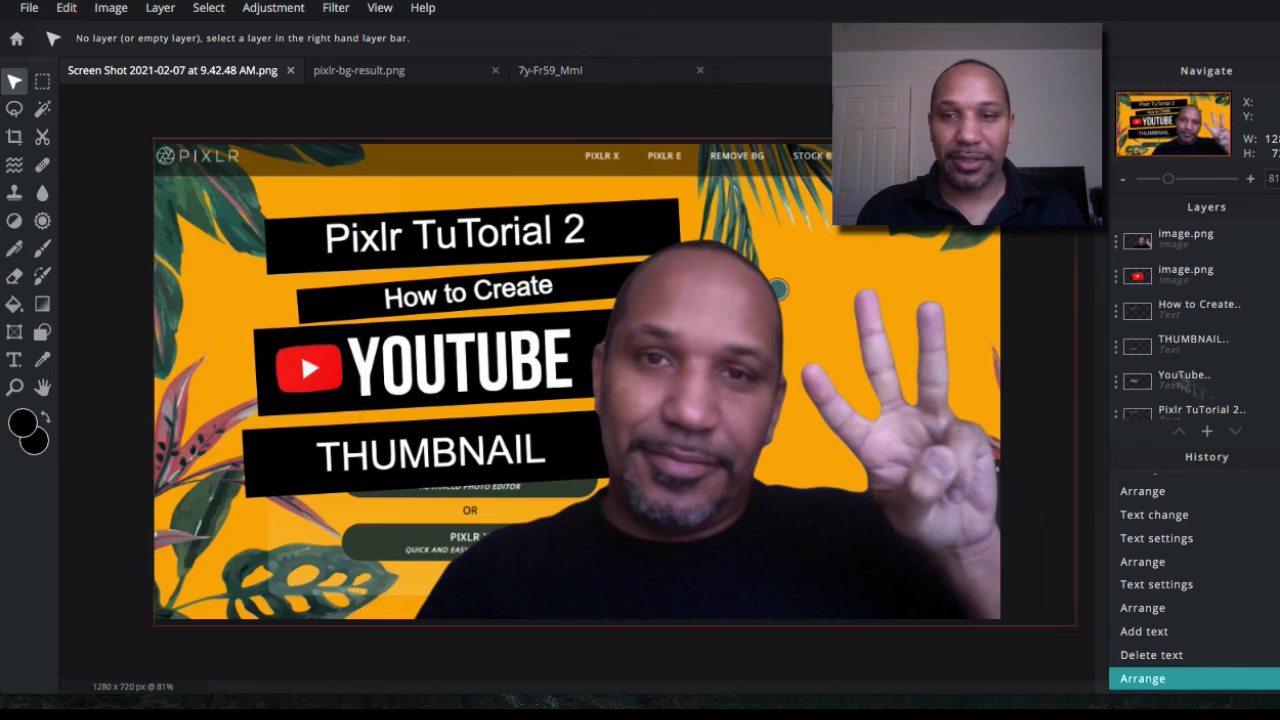
{"action": "scroll", "coordinate": [1180, 380], "scroll_direction": "down", "scroll_amount": 5}
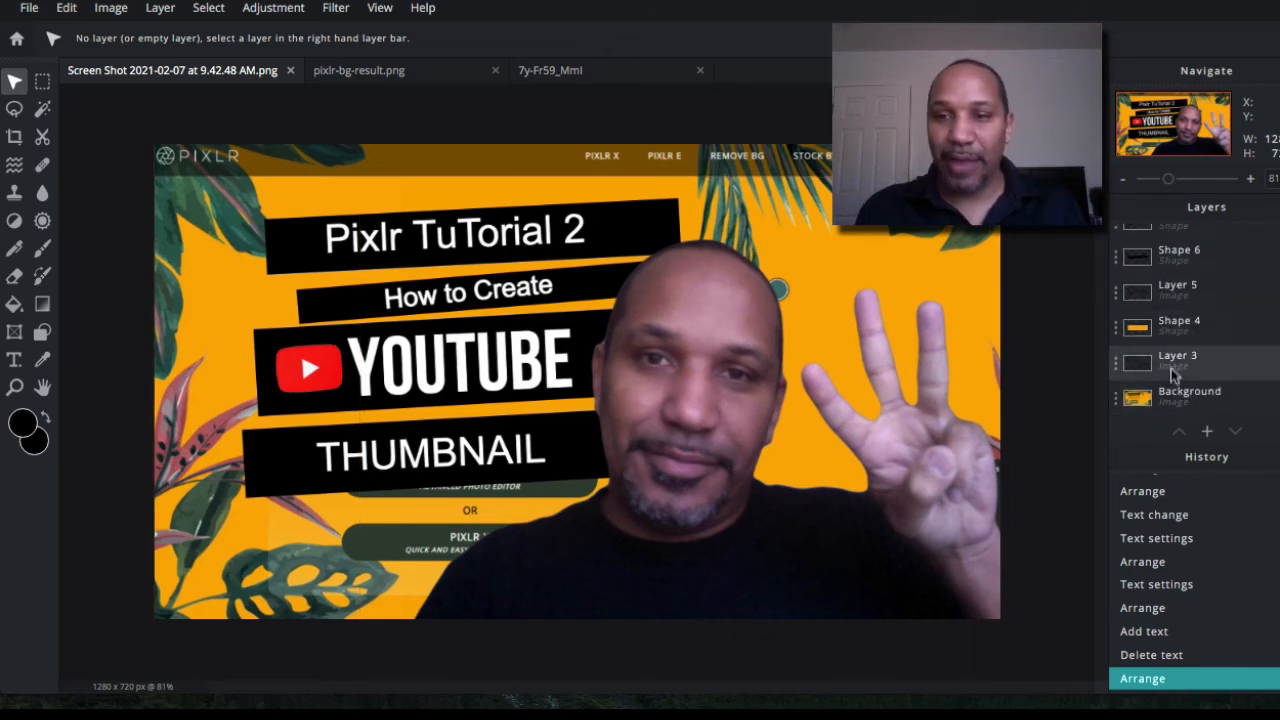
{"action": "left_click", "coordinate": [1173, 365]}
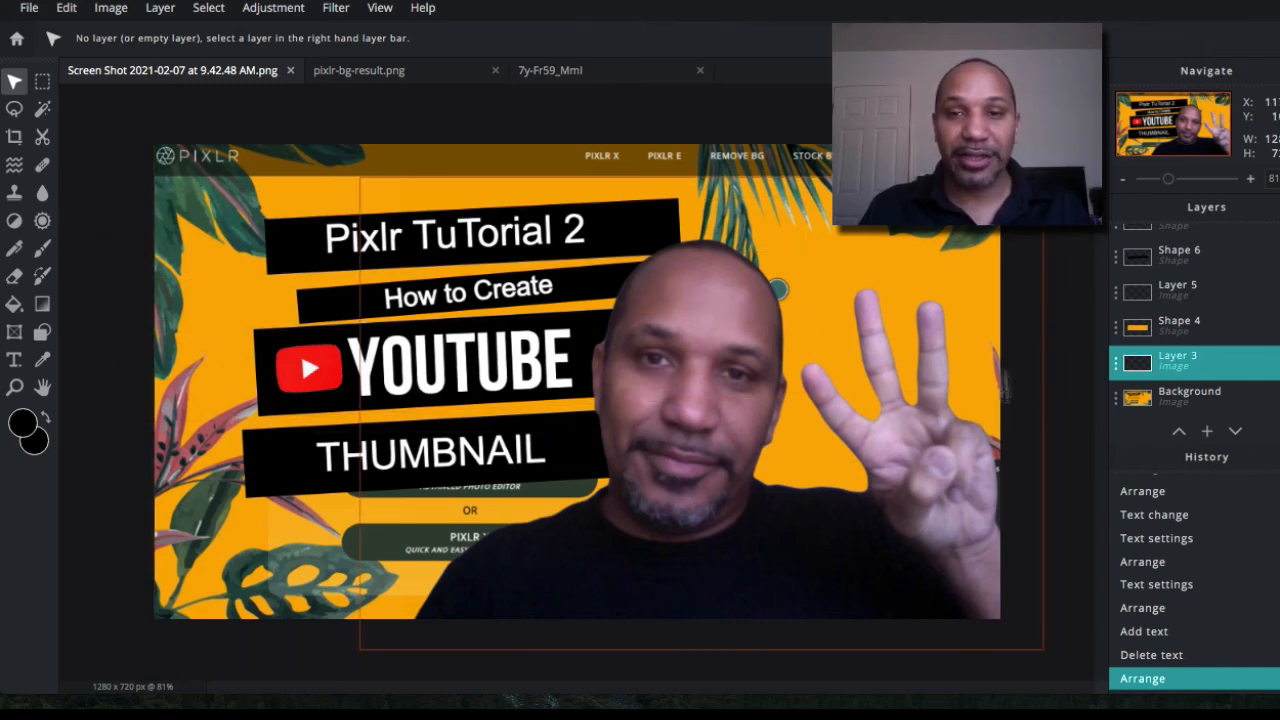
{"action": "left_click_drag", "start_coordinate": [163, 186], "coordinate": [737, 285]}
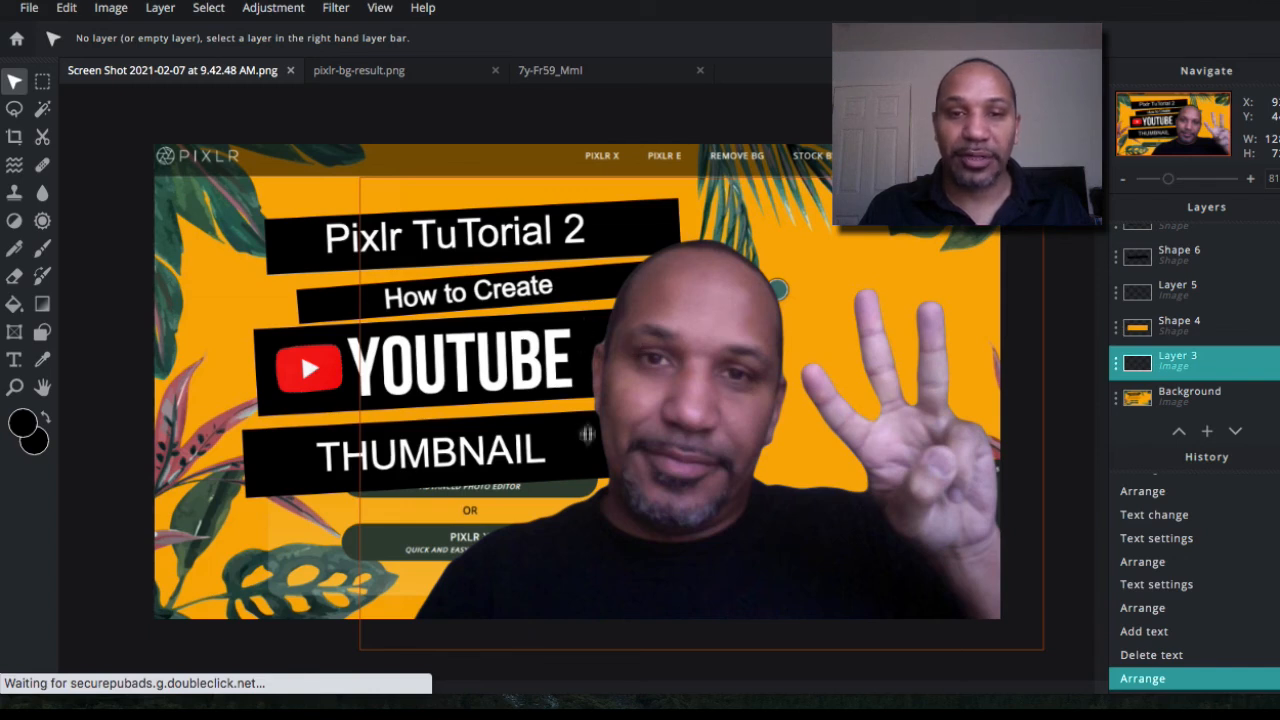
{"action": "left_click", "coordinate": [110, 305]}
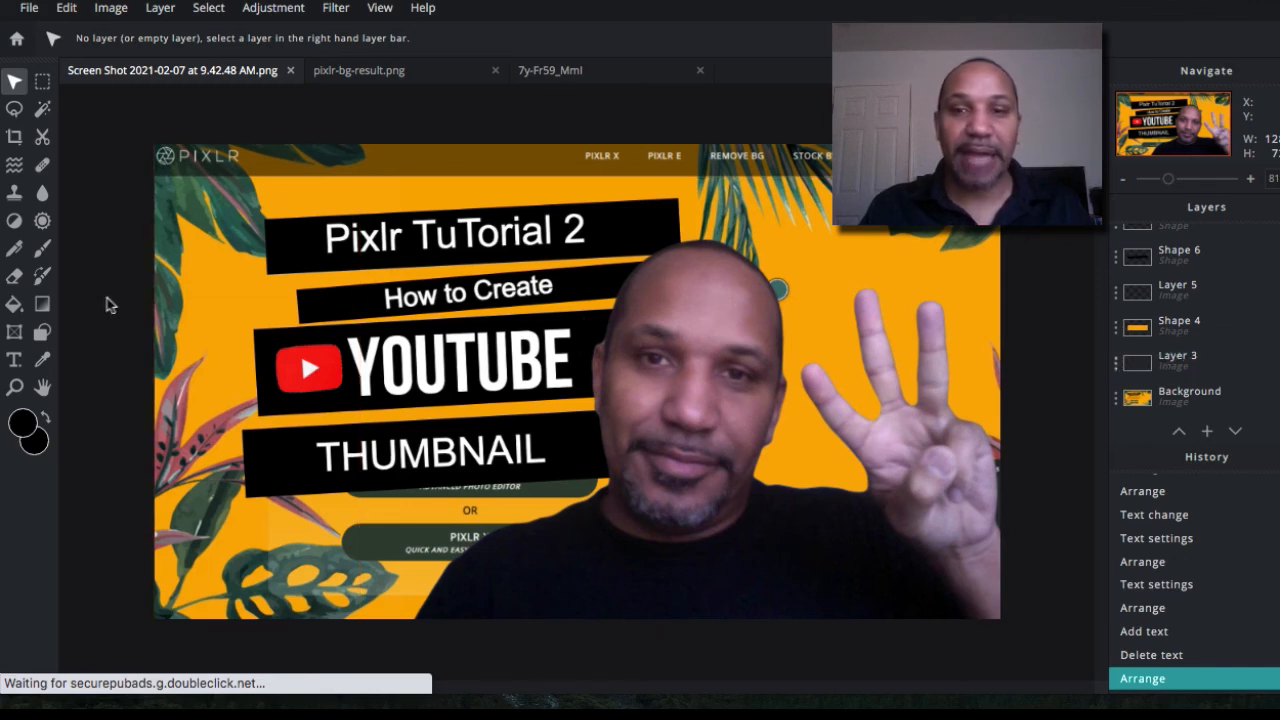